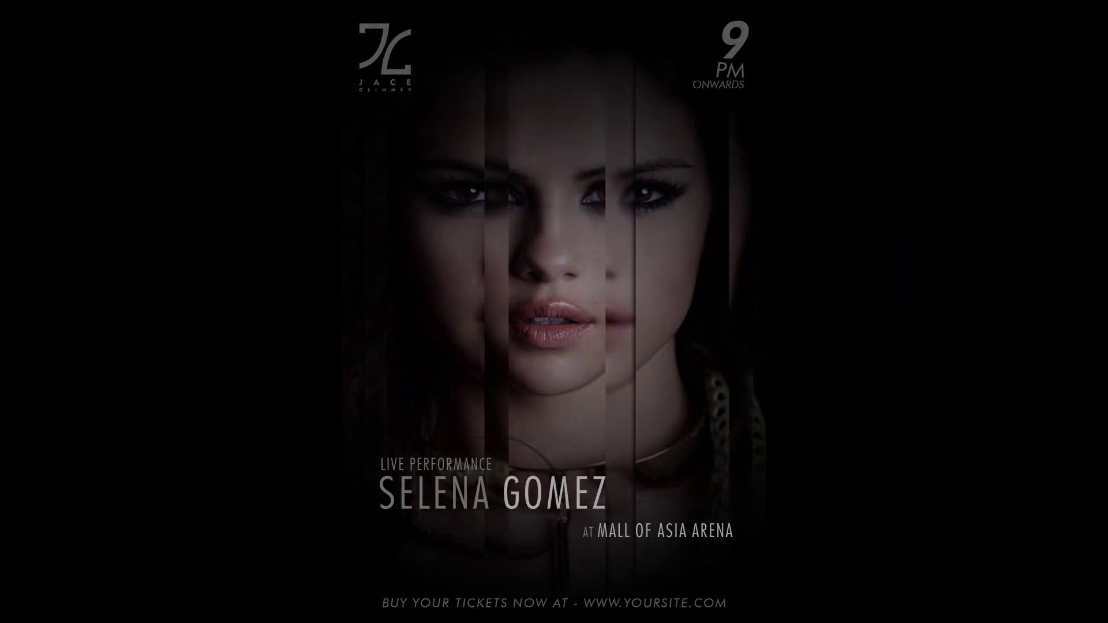
- Browse the Google Images results, previewing several black-and-white and related portraits
scroll(704, 434, down, 1)
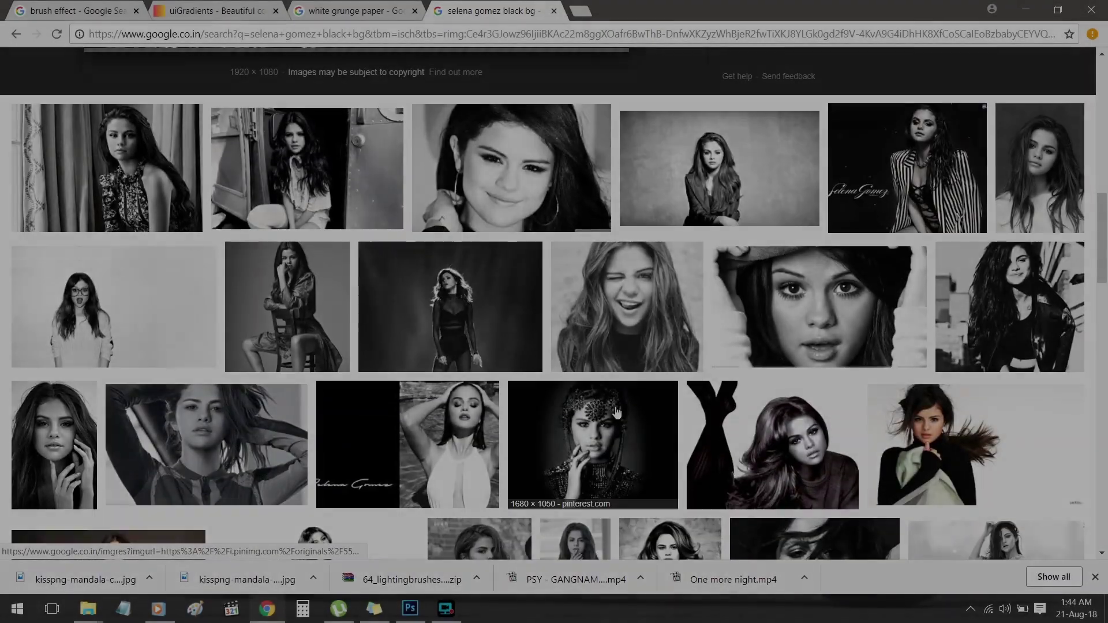
scroll(808, 289, down, 1)
click(877, 110)
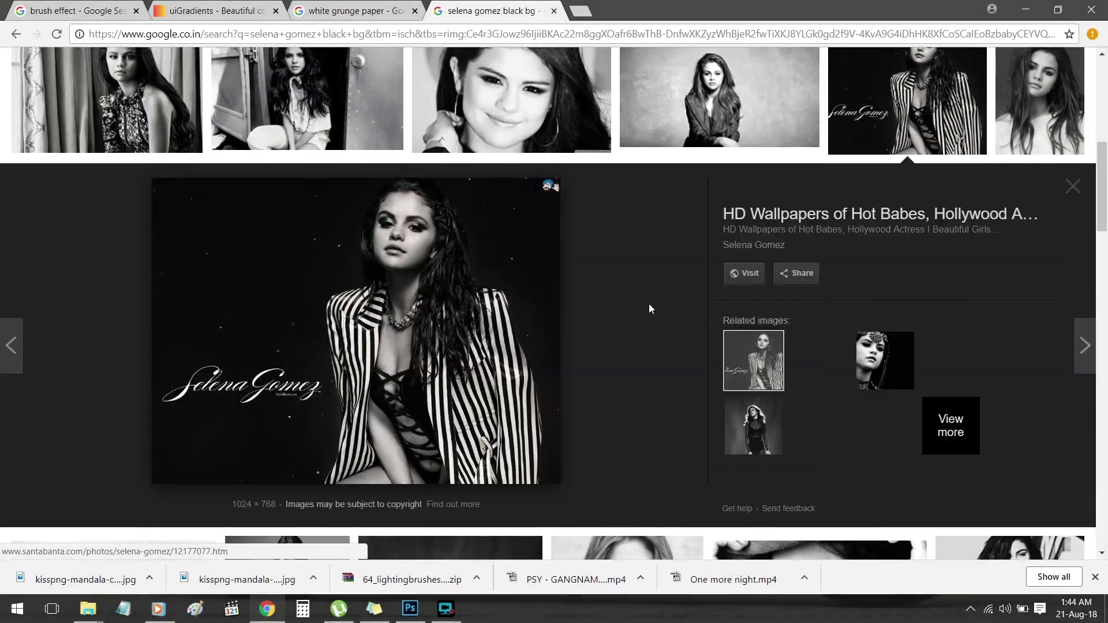
click(801, 245)
scroll(800, 245, up, 2)
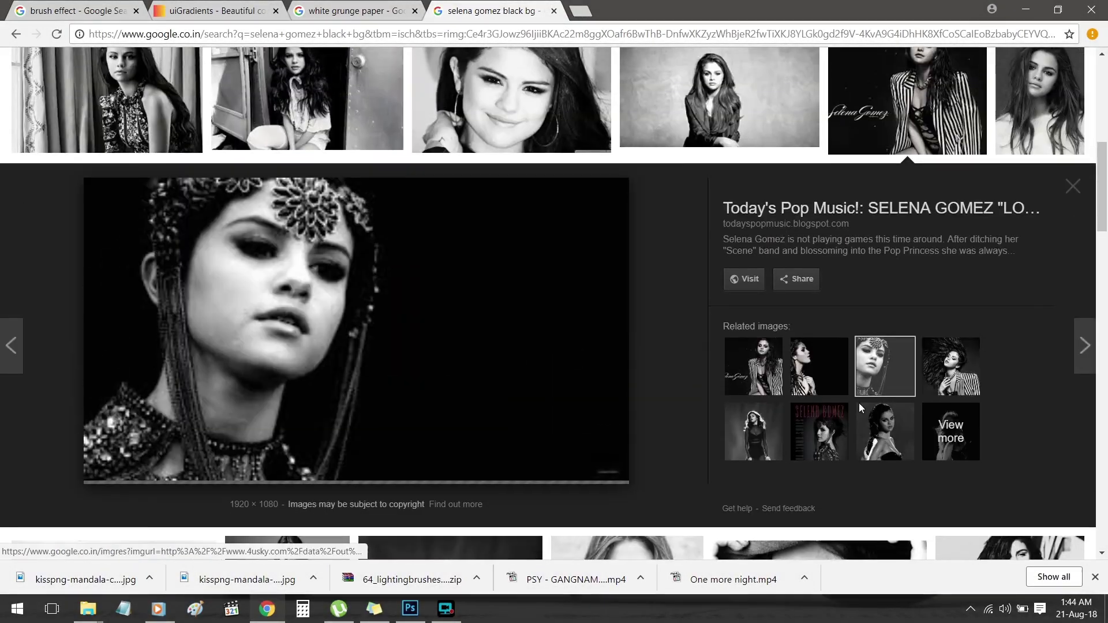
click(947, 369)
click(885, 430)
click(751, 436)
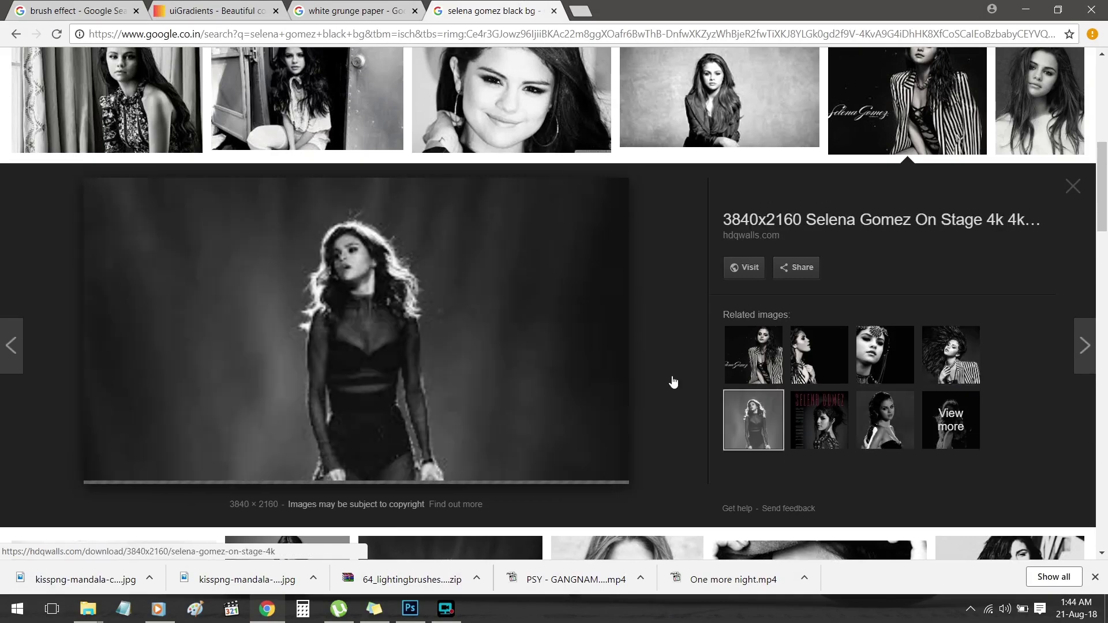
scroll(671, 384, down, 4)
click(321, 339)
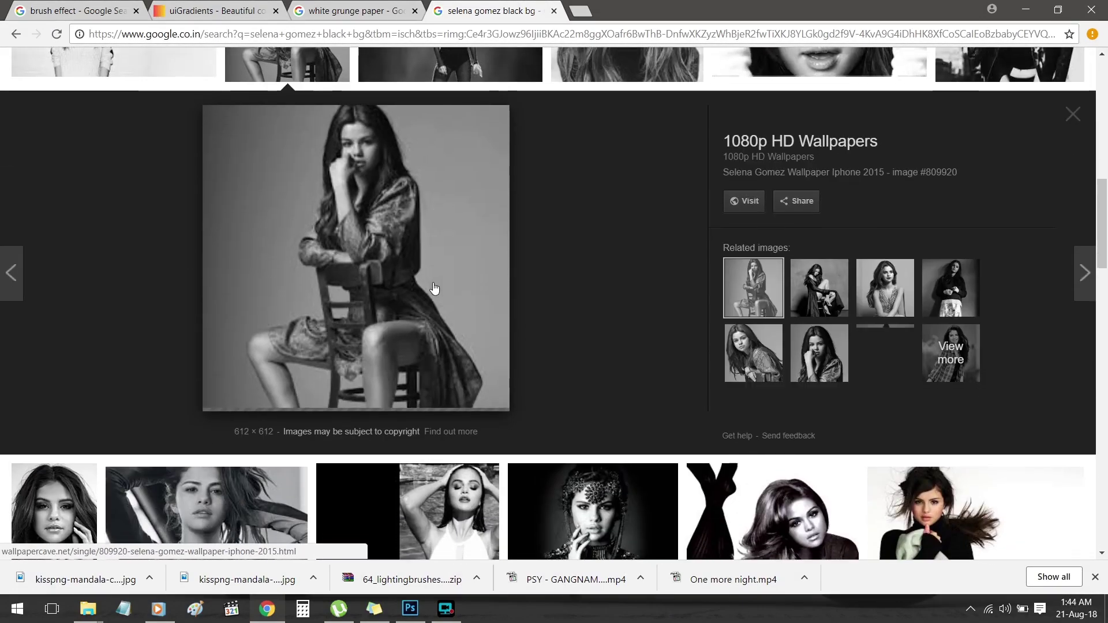
click(129, 74)
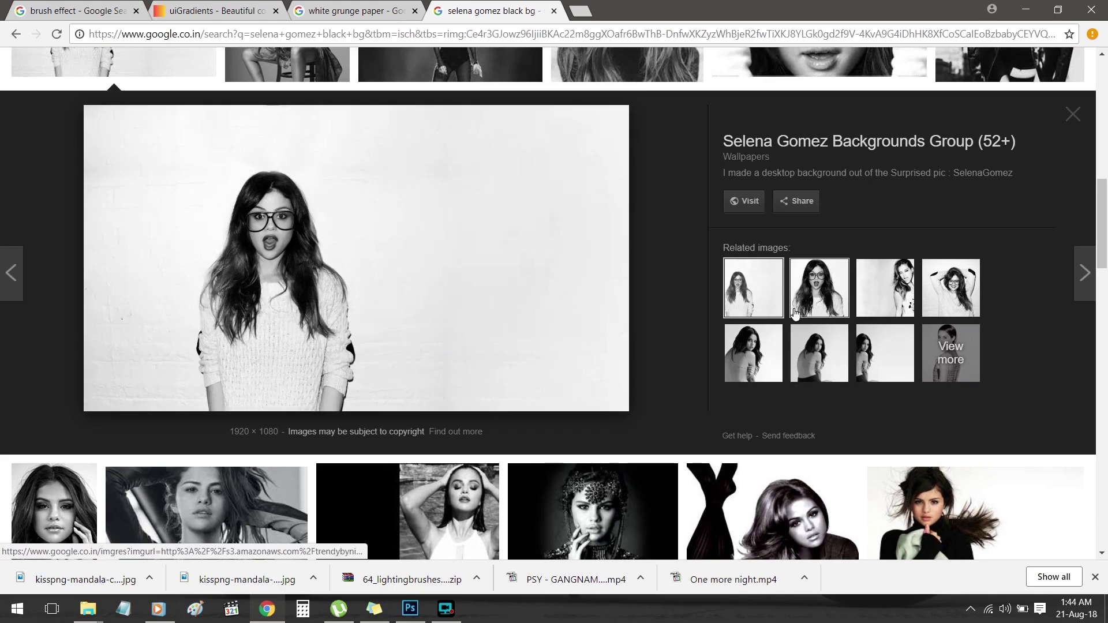
- Keep browsing, previewing the brown-background and black-dress photos and their similar images
scroll(648, 349, down, 3)
scroll(532, 367, down, 3)
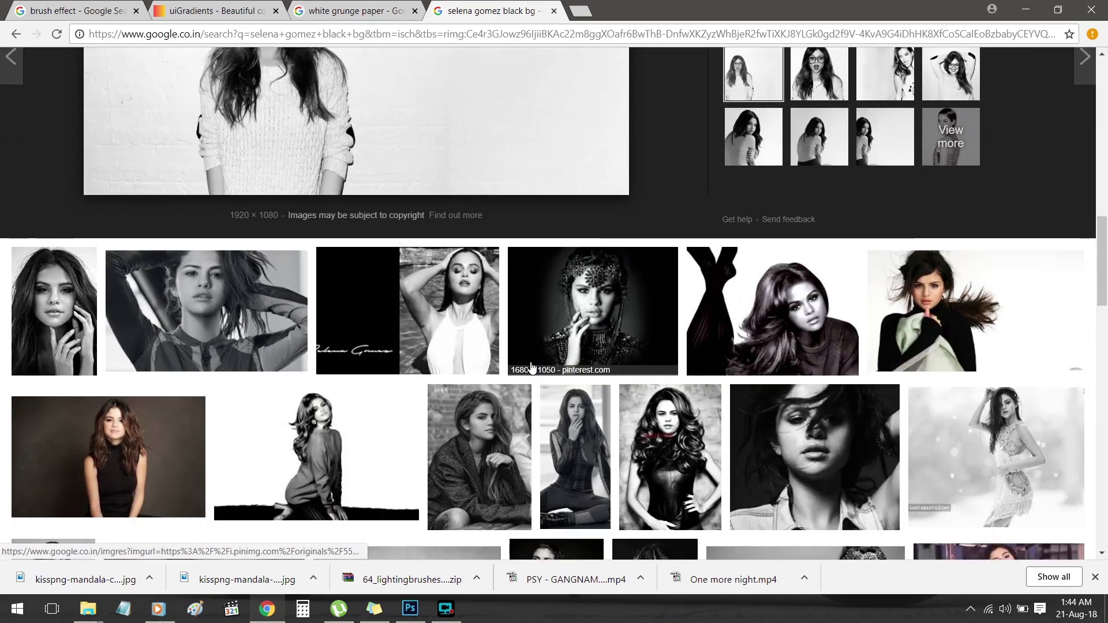
click(188, 395)
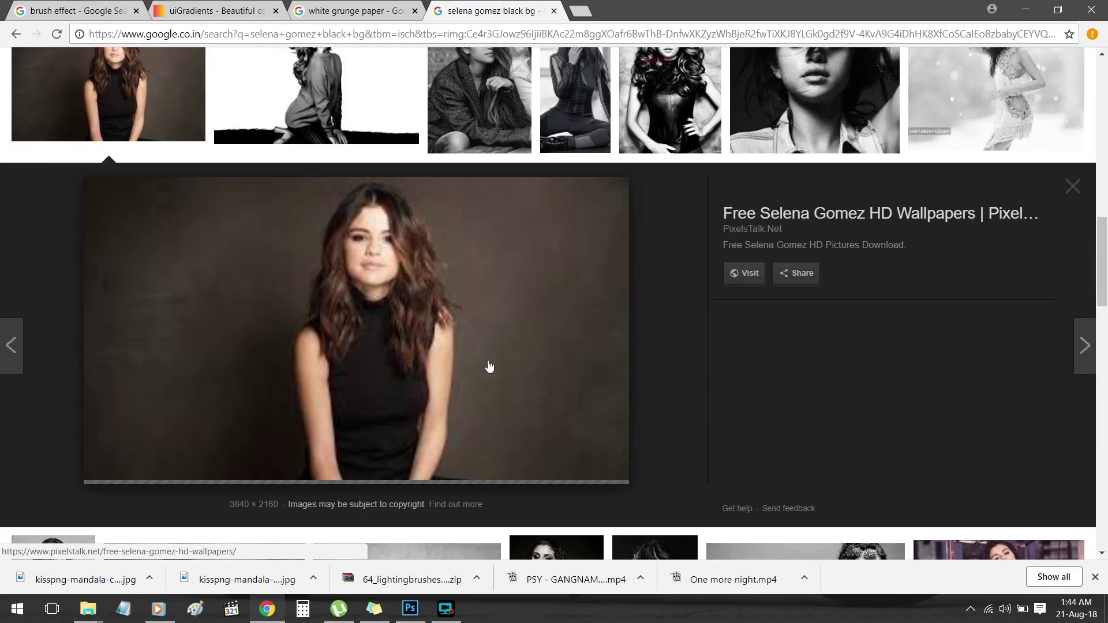
scroll(491, 366, up, 1)
click(674, 169)
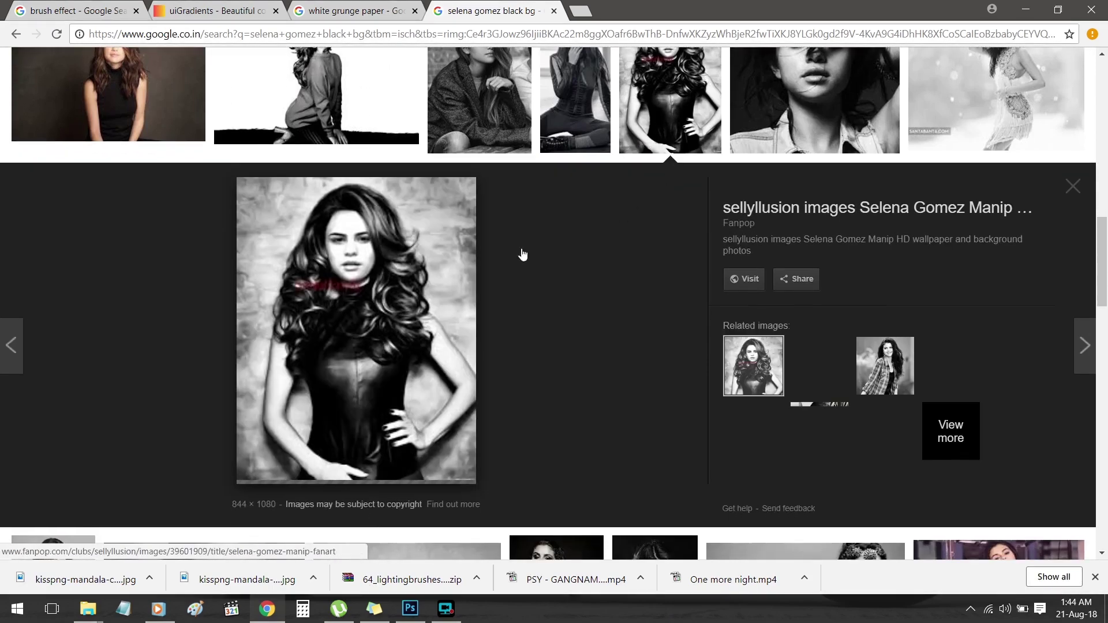
click(109, 92)
click(872, 430)
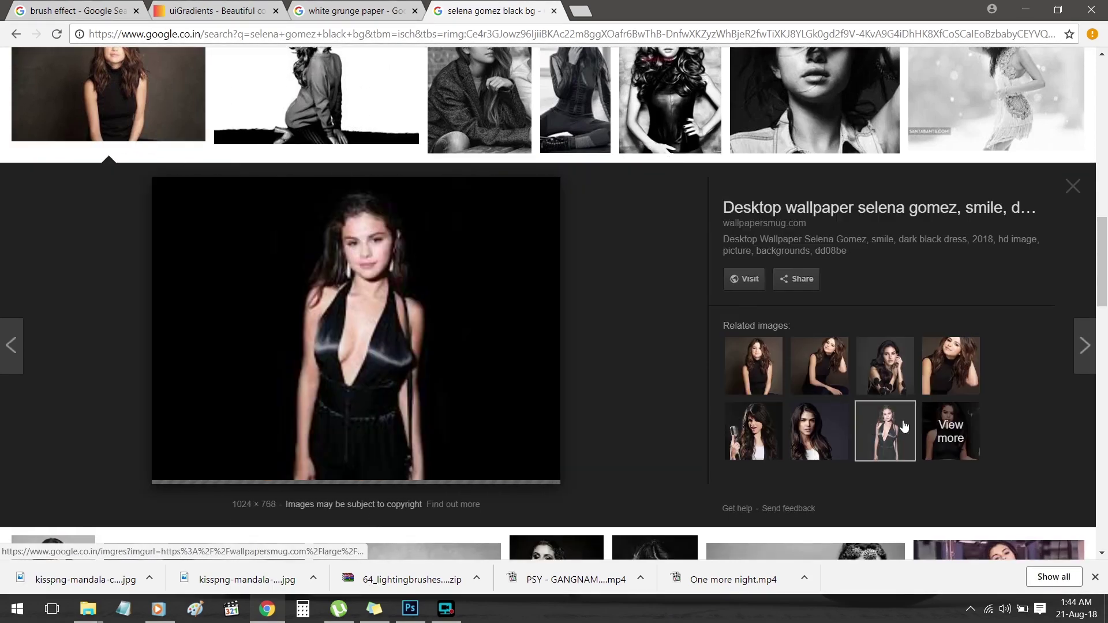
click(948, 430)
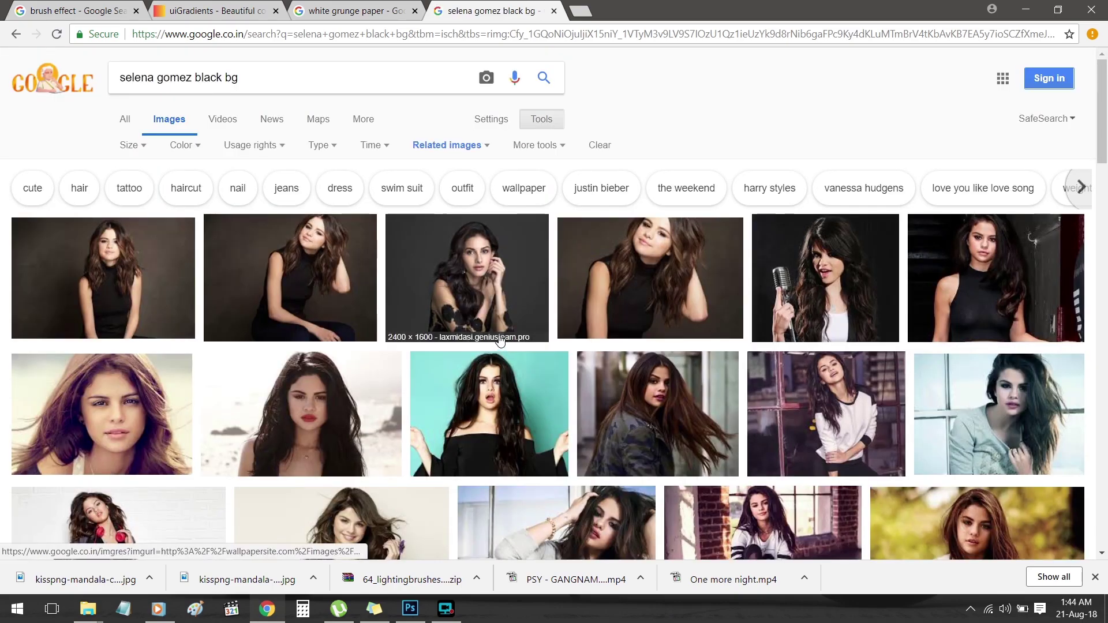
scroll(634, 376, down, 1)
scroll(685, 363, down, 1)
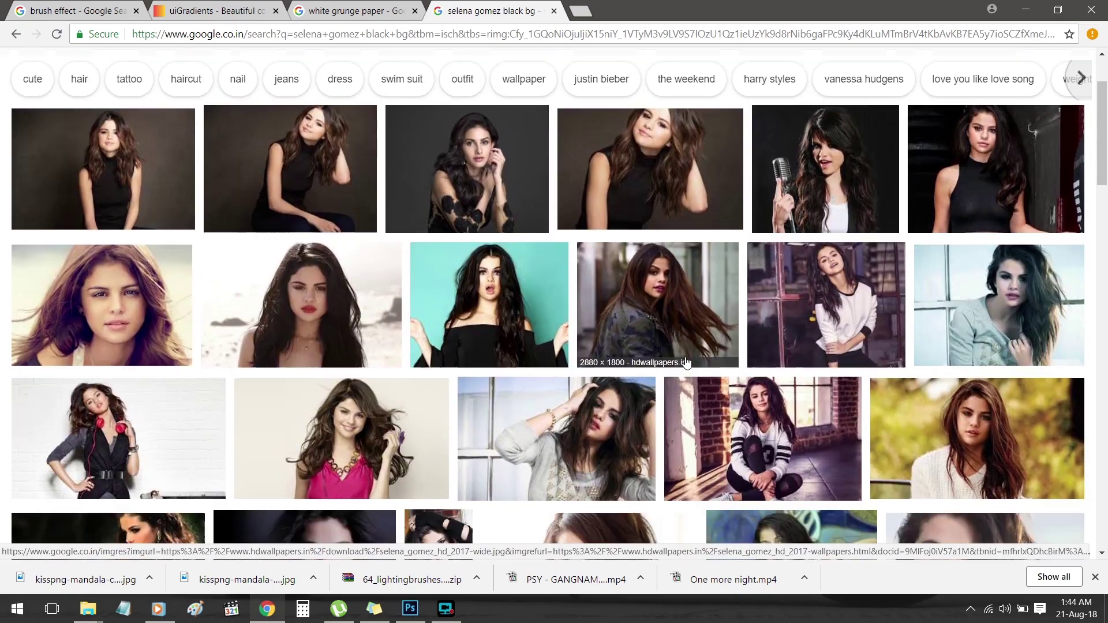
scroll(686, 363, down, 1)
scroll(686, 362, down, 2)
- Copy the dark gold-collar portrait image from its preview and return to Photoshop
click(307, 349)
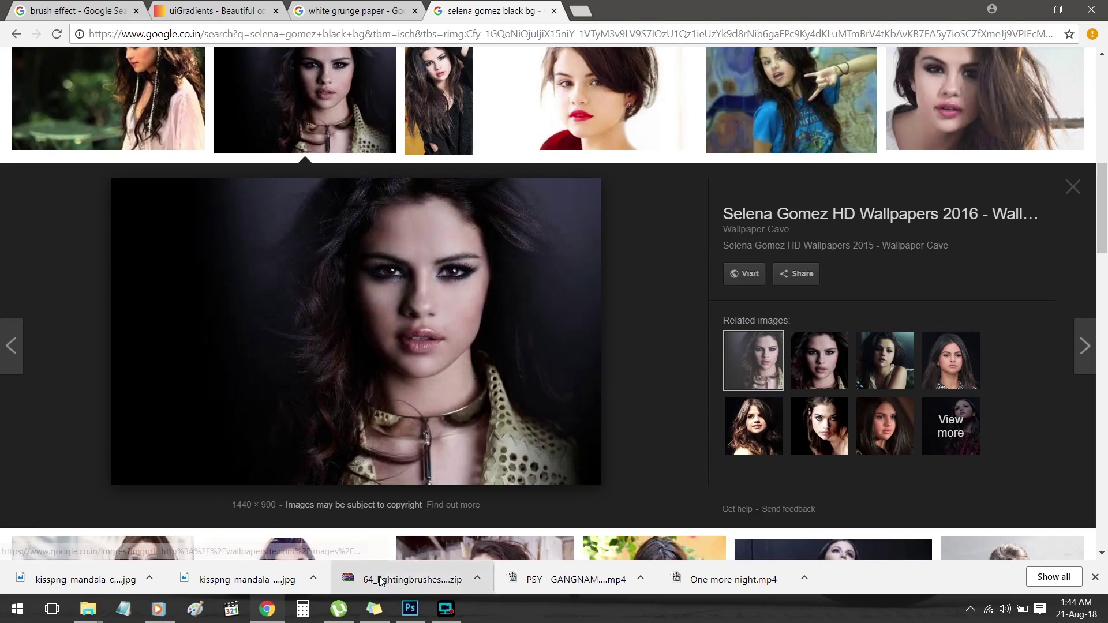
click(415, 612)
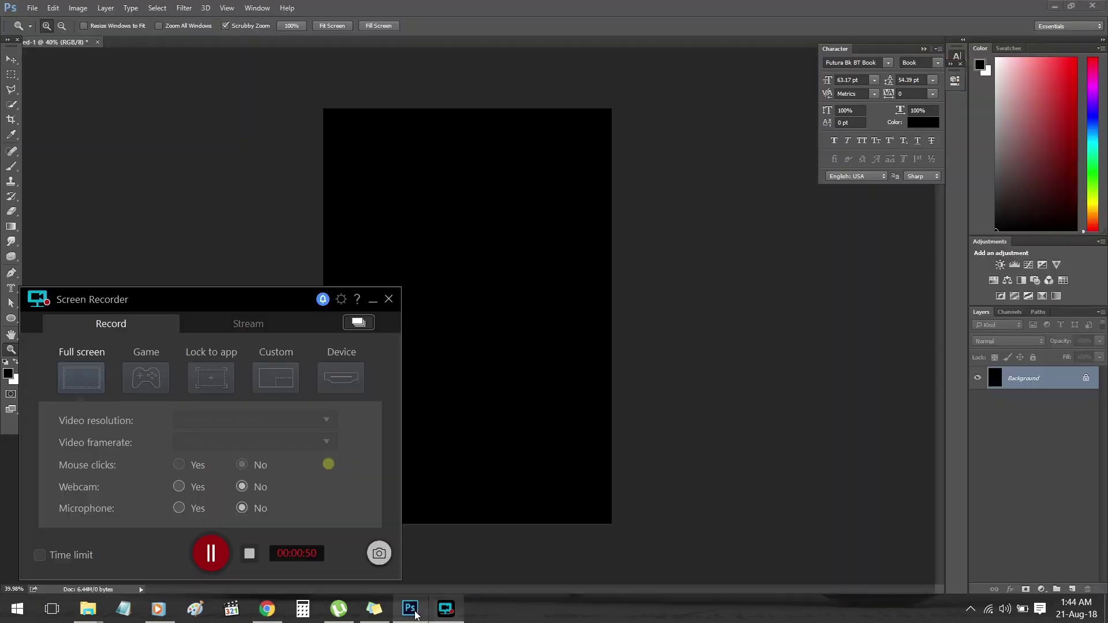
click(267, 609)
right_click(404, 351)
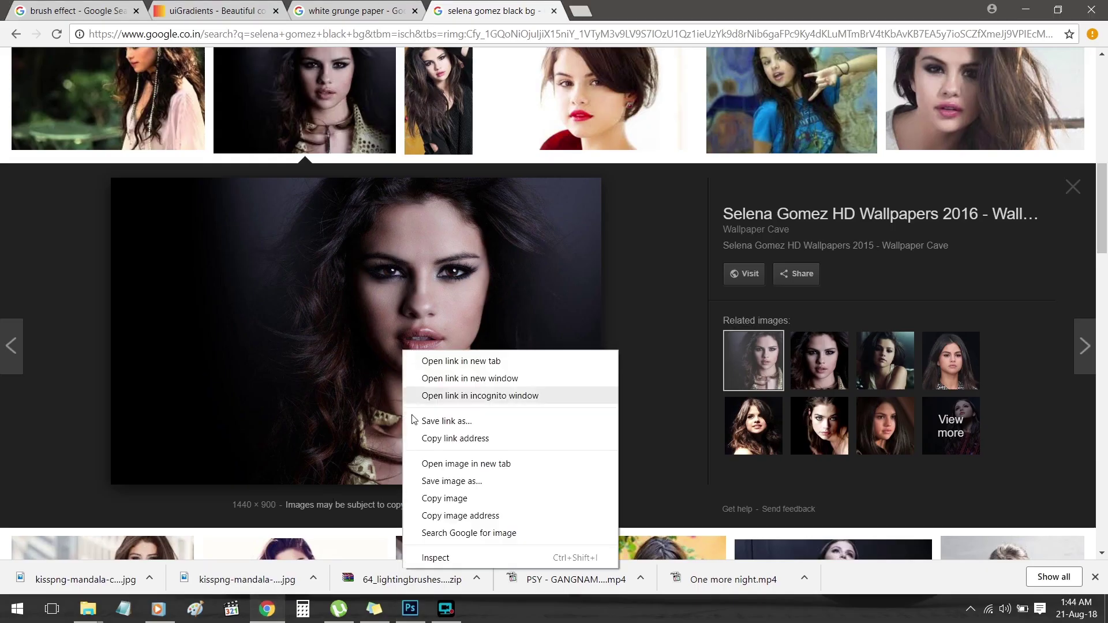
click(447, 498)
key(alt+Tab)
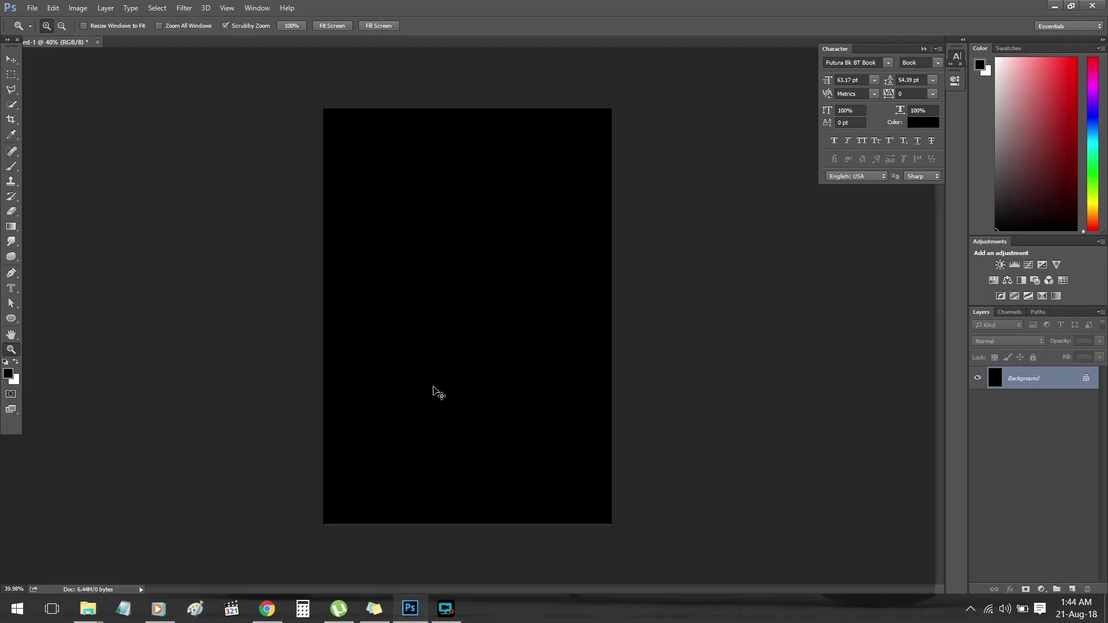
- Paste the portrait onto the black canvas and centre it horizontally
key(ctrl+v)
key(v)
drag(543, 386, 522, 390)
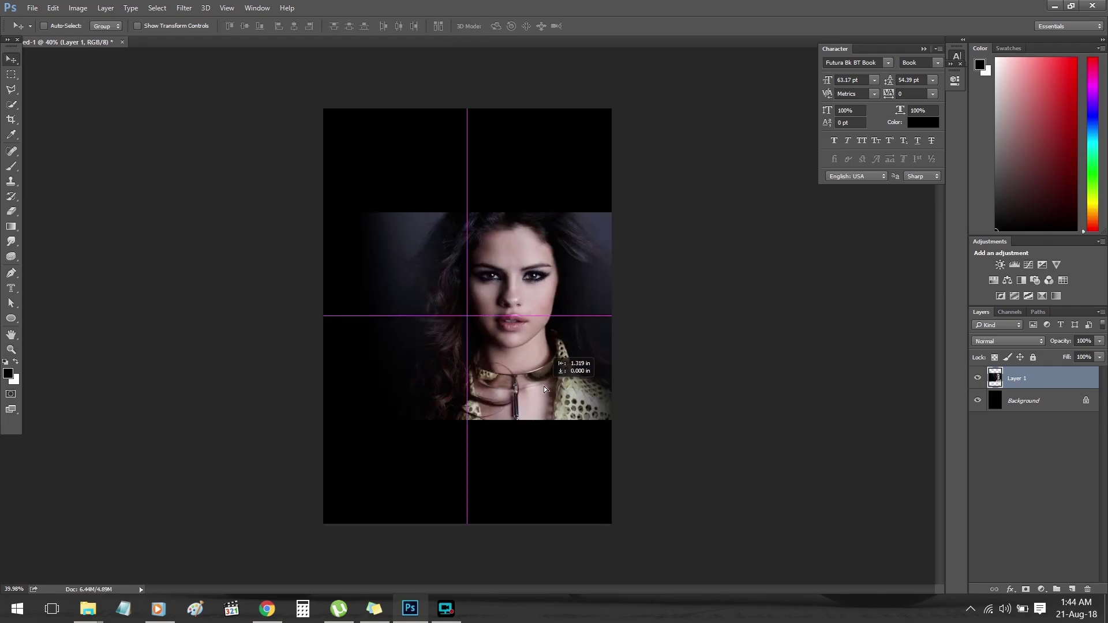
key(ctrl+a)
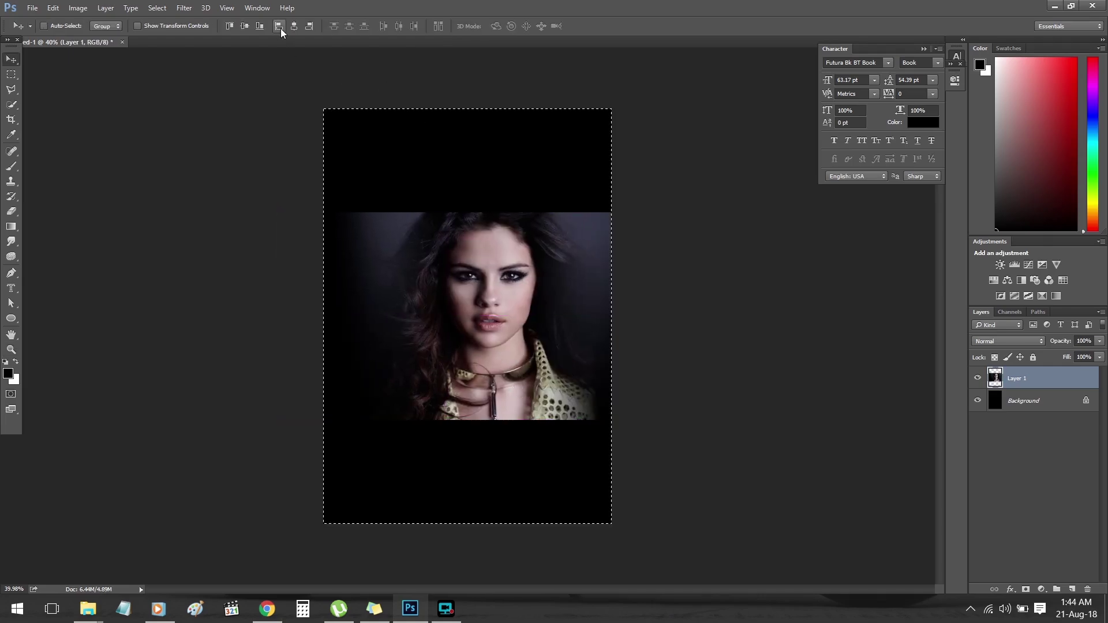
click(295, 27)
scroll(397, 249, up, 1)
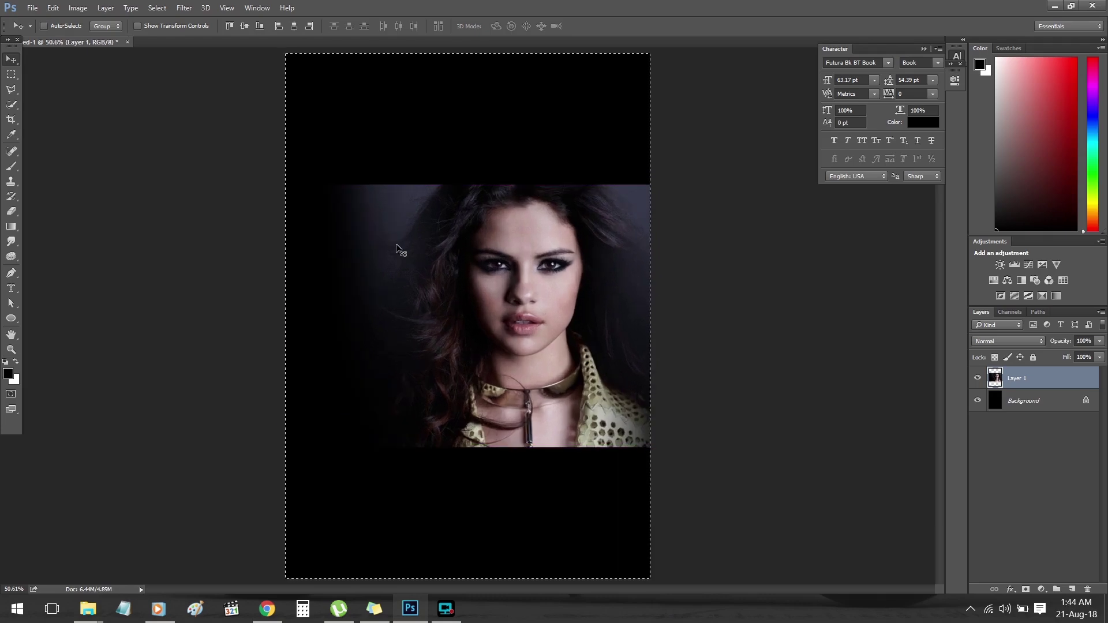
drag(616, 400, 578, 425)
- Scale the portrait up so it spans the full canvas width
key(ctrl+t)
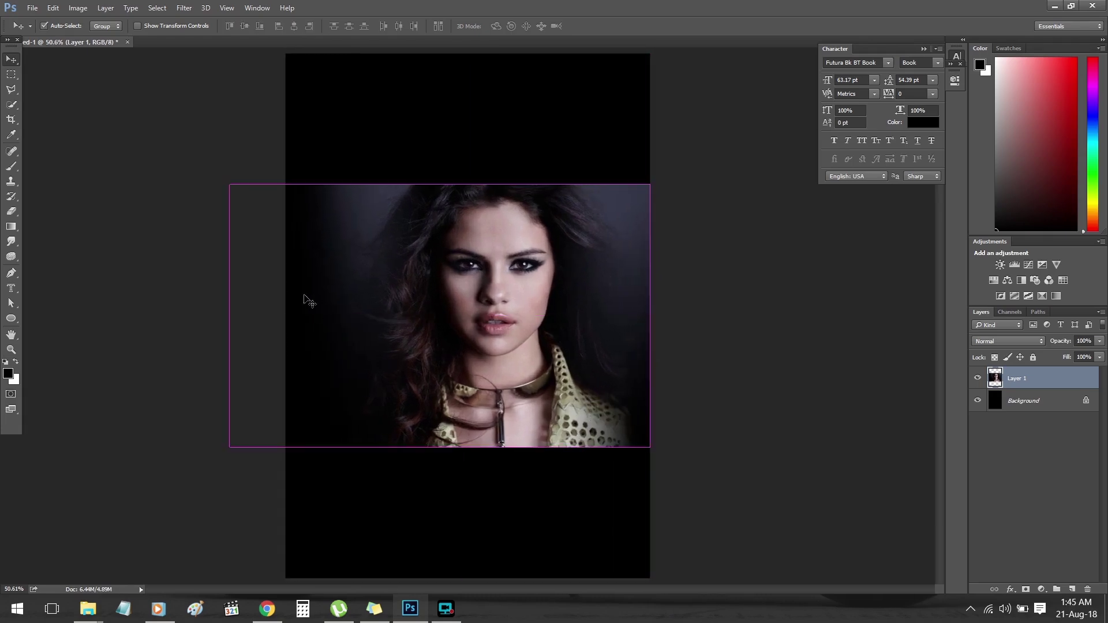
mouse_move(234, 185)
mouse_down()
mouse_move(192, 150)
mouse_move(54, 75)
mouse_up()
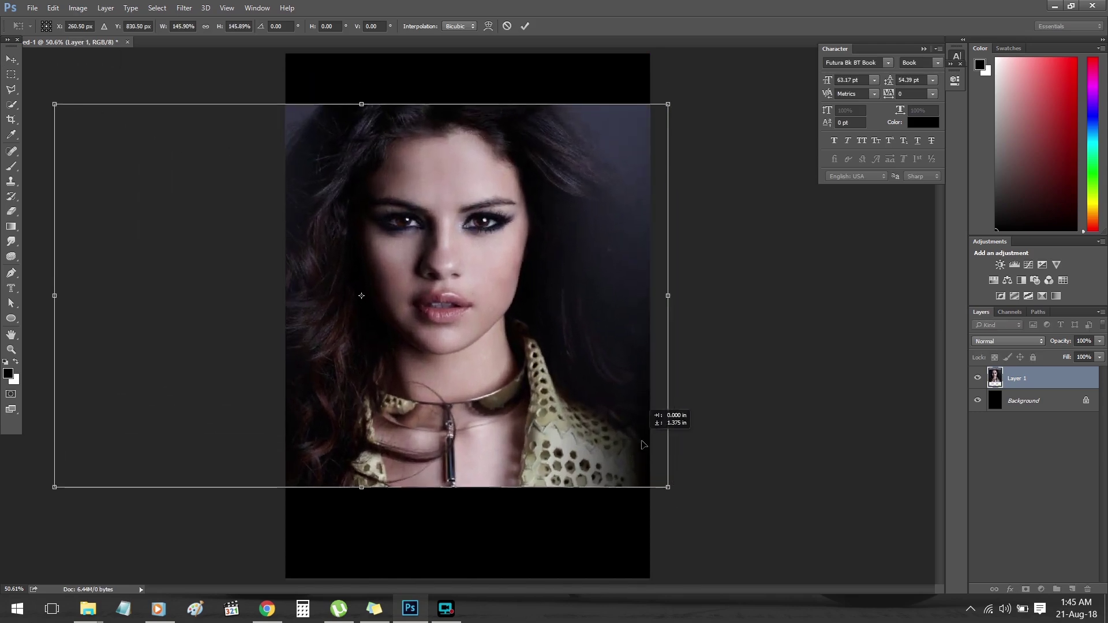
drag(643, 448, 690, 494)
click(524, 25)
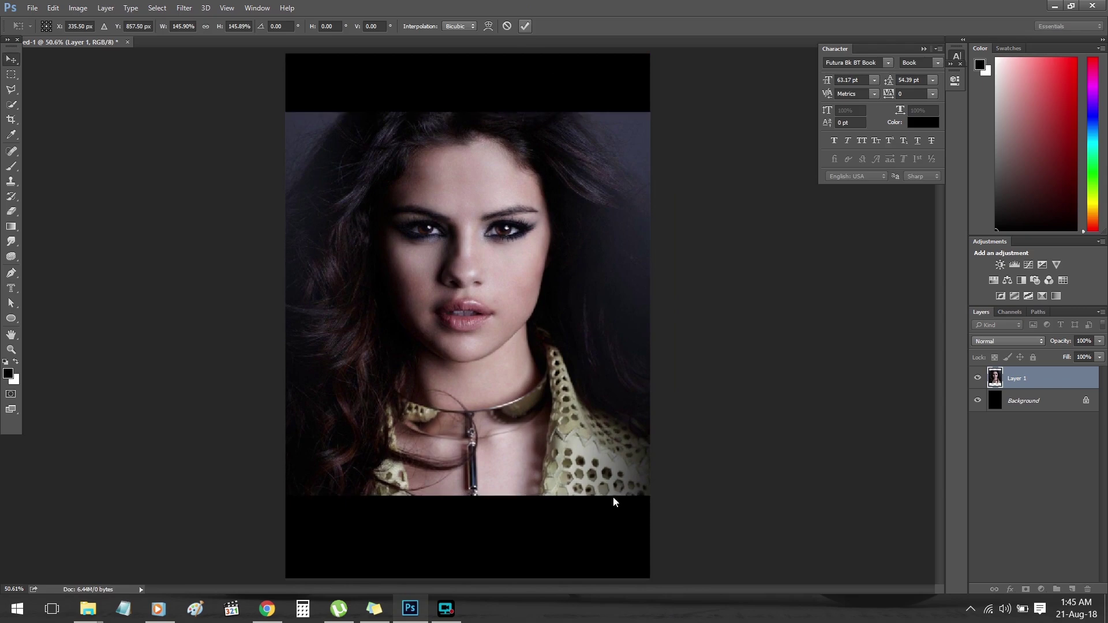
- Zoom out slightly, nudge the portrait down, and duplicate its layer
key(z)
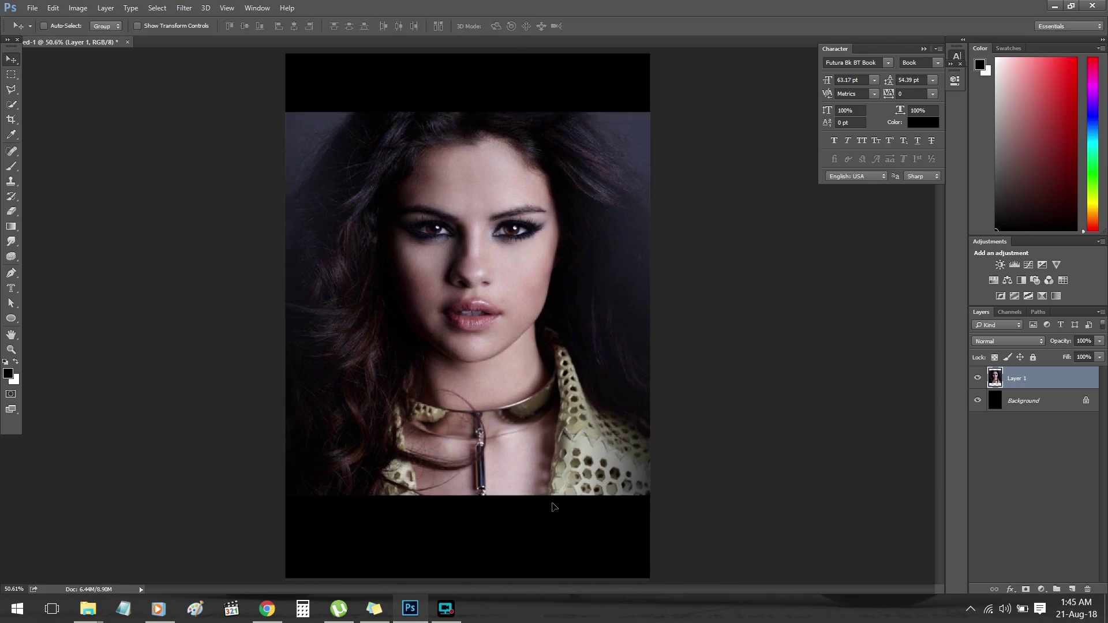
drag(555, 492, 547, 491)
click(11, 59)
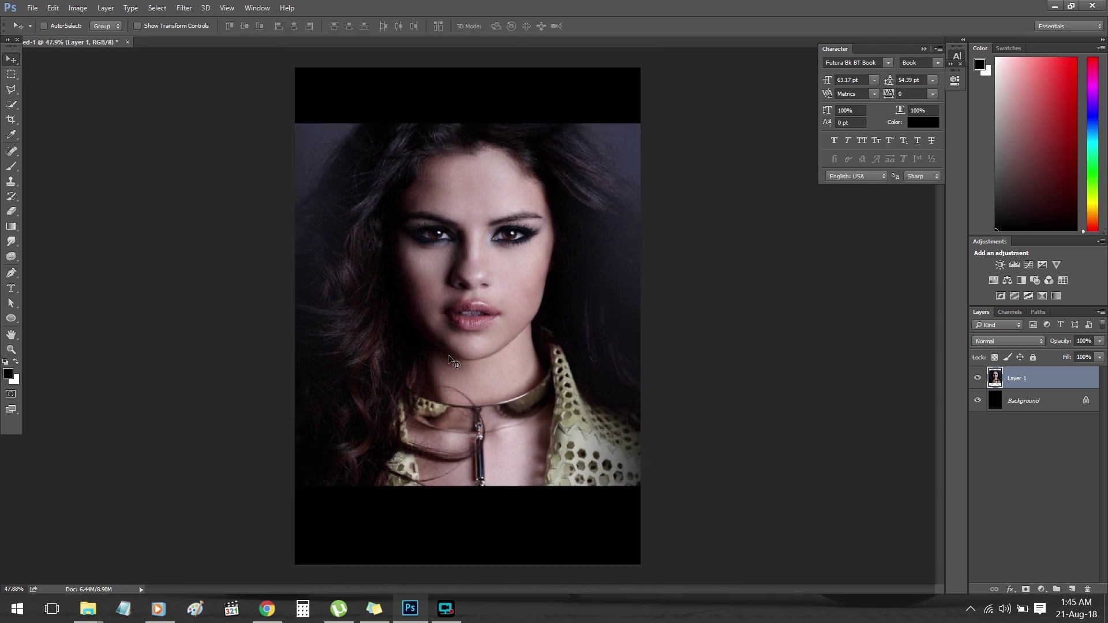
key(shift+Down)
key(shift+Down)
key(shift+Down)
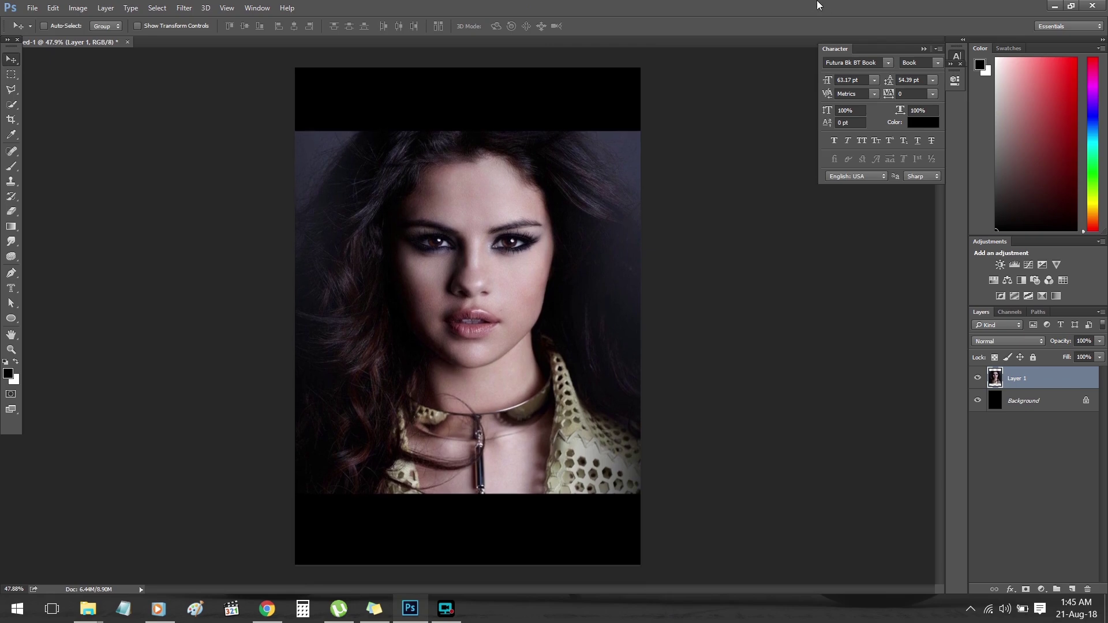
key(ctrl+j)
- Move the portrait onto Layer 2, delete the original, and keep a hidden backup of Layer 2
key(ctrl+z)
click(11, 74)
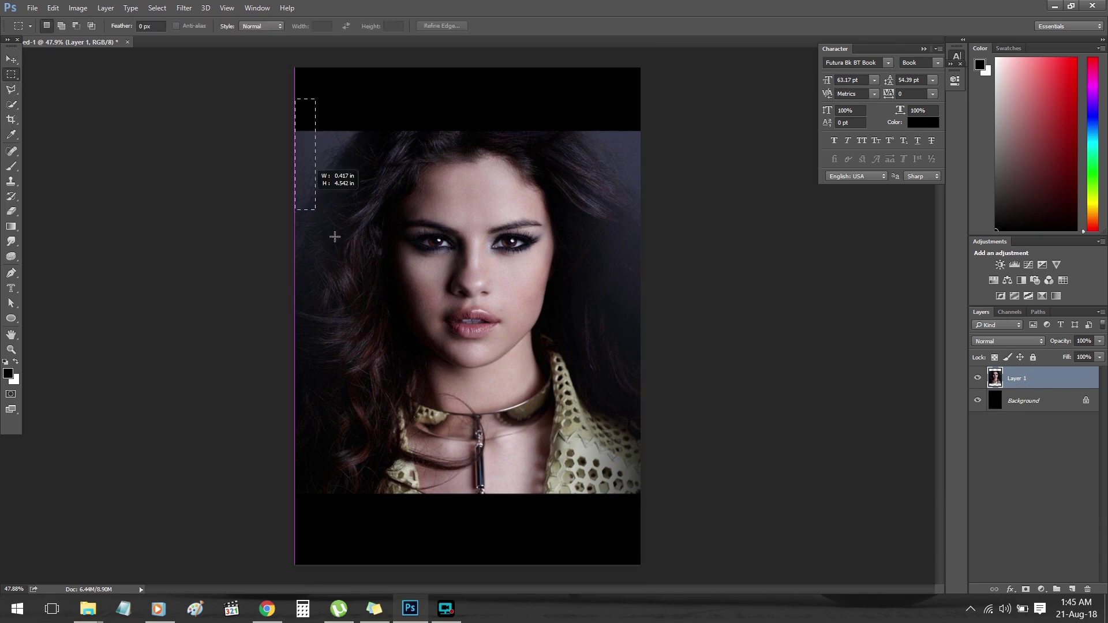
drag(296, 68, 641, 496)
key(ctrl+j)
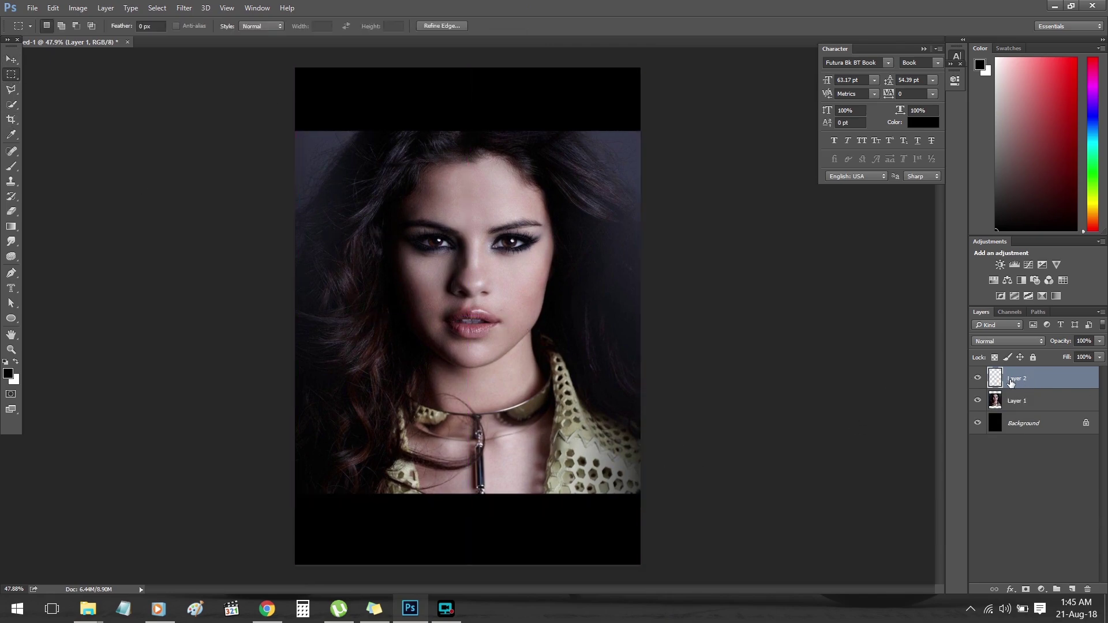
click(1011, 401)
key(Delete)
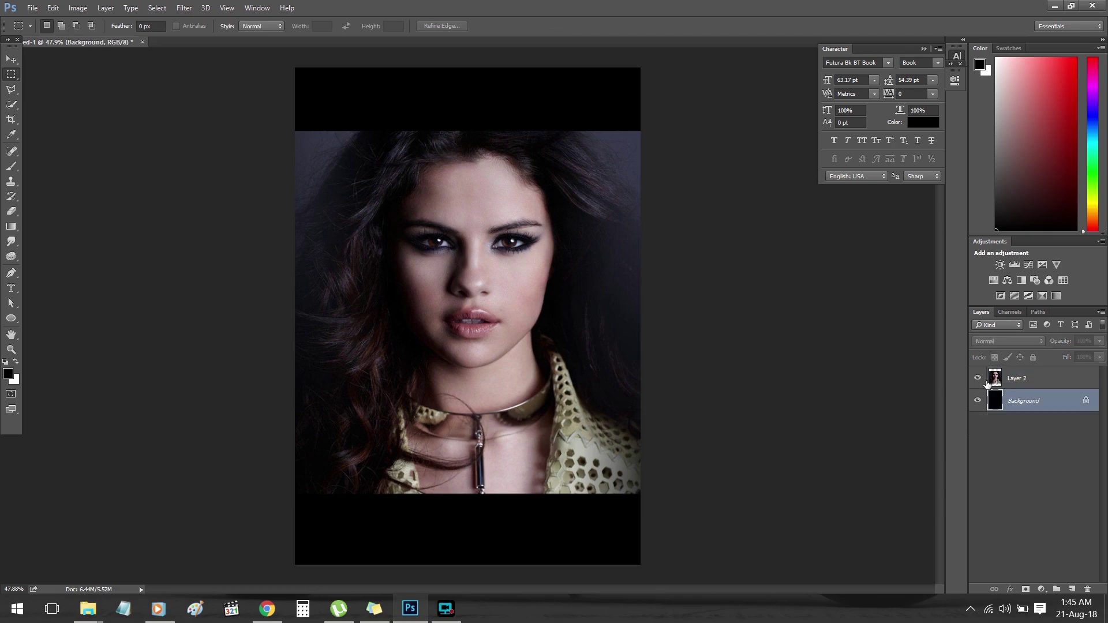
click(1016, 380)
key(ctrl+j)
click(977, 400)
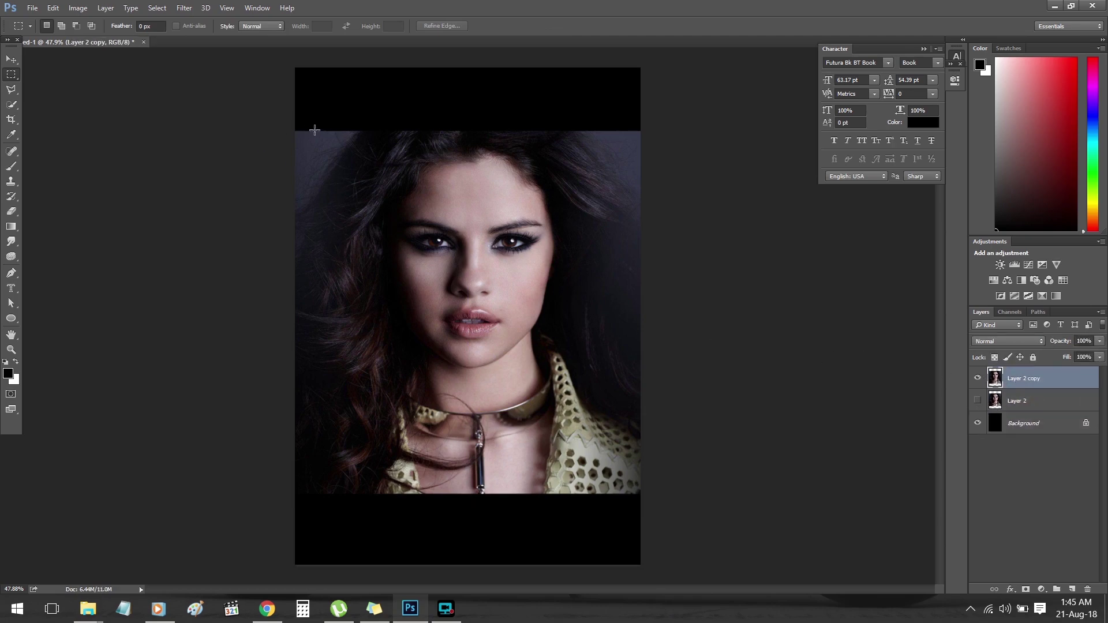
- Cut the first two vertical strips of the face onto their own layers via Layer Via Cut
drag(327, 130, 384, 494)
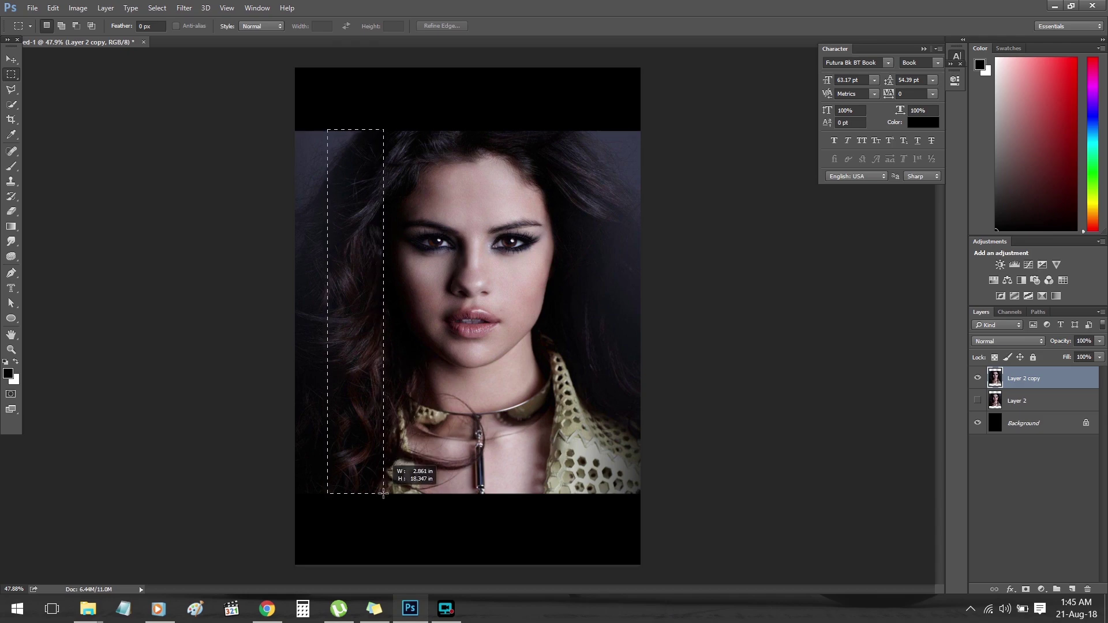
right_click(367, 466)
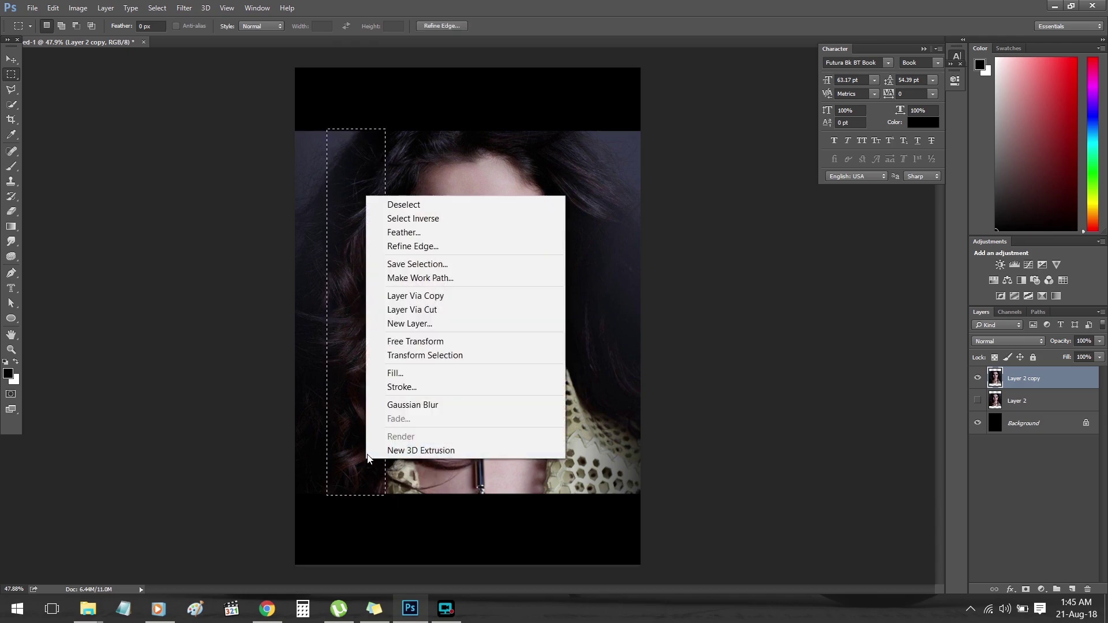
click(435, 314)
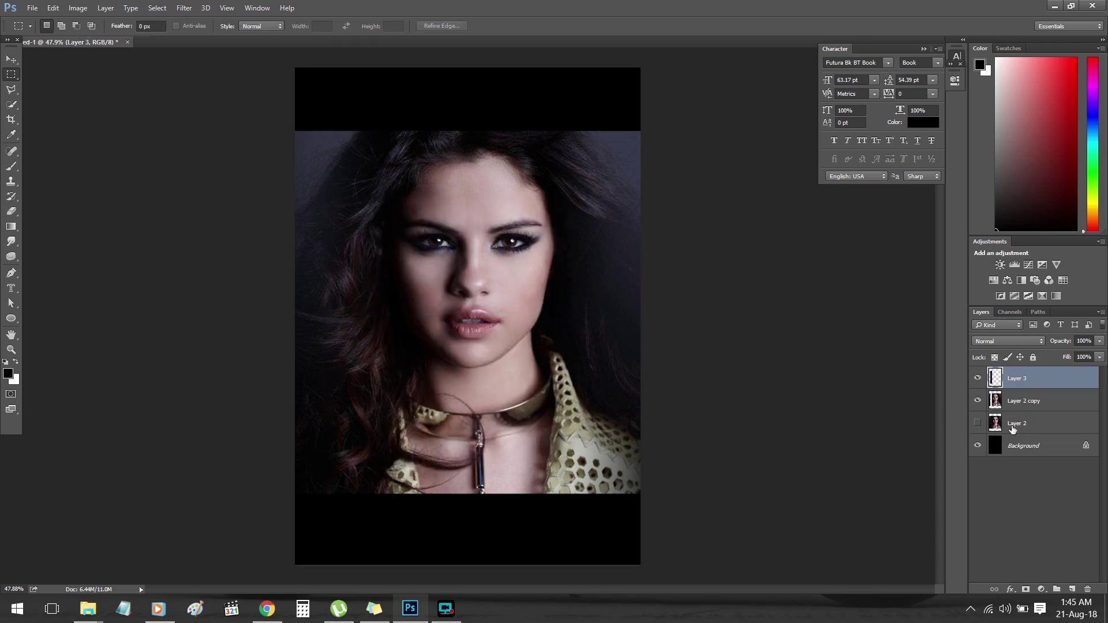
click(1032, 400)
click(978, 378)
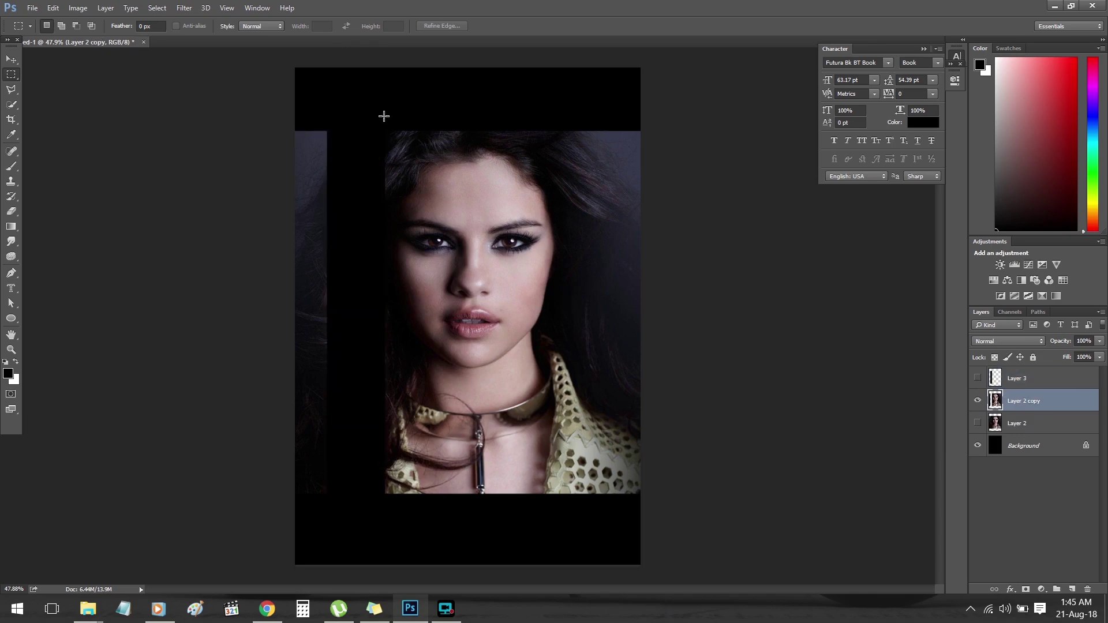
mouse_move(382, 120)
mouse_down()
mouse_move(396, 252)
mouse_move(450, 497)
mouse_up()
right_click(432, 466)
click(500, 304)
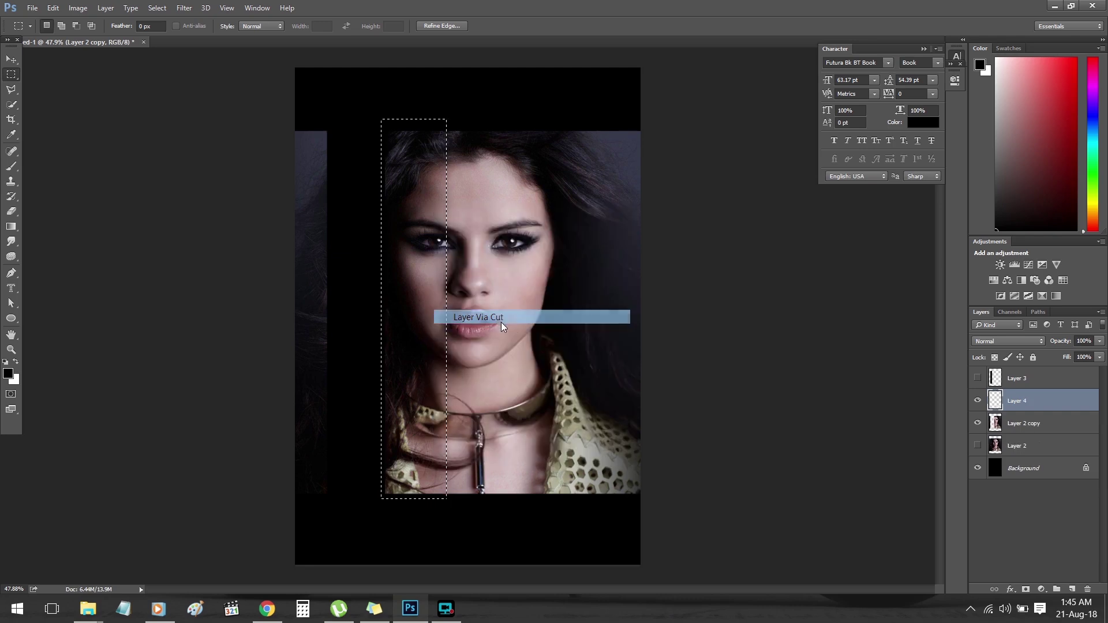
click(978, 401)
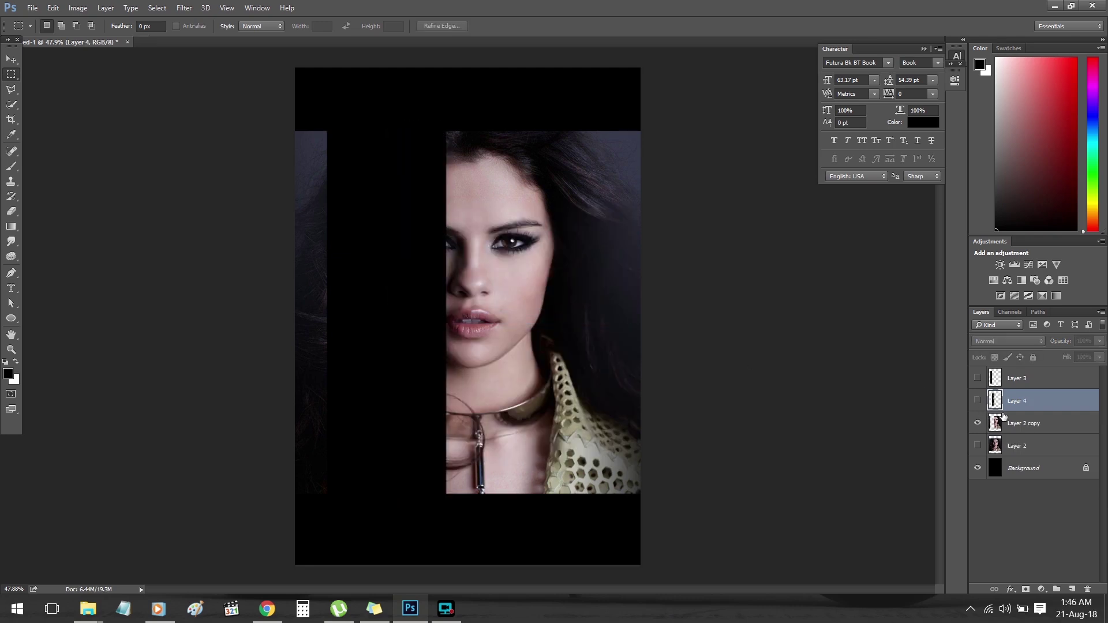
click(1024, 424)
- Cut the third and fourth vertical strips onto their own layers
drag(438, 123, 506, 494)
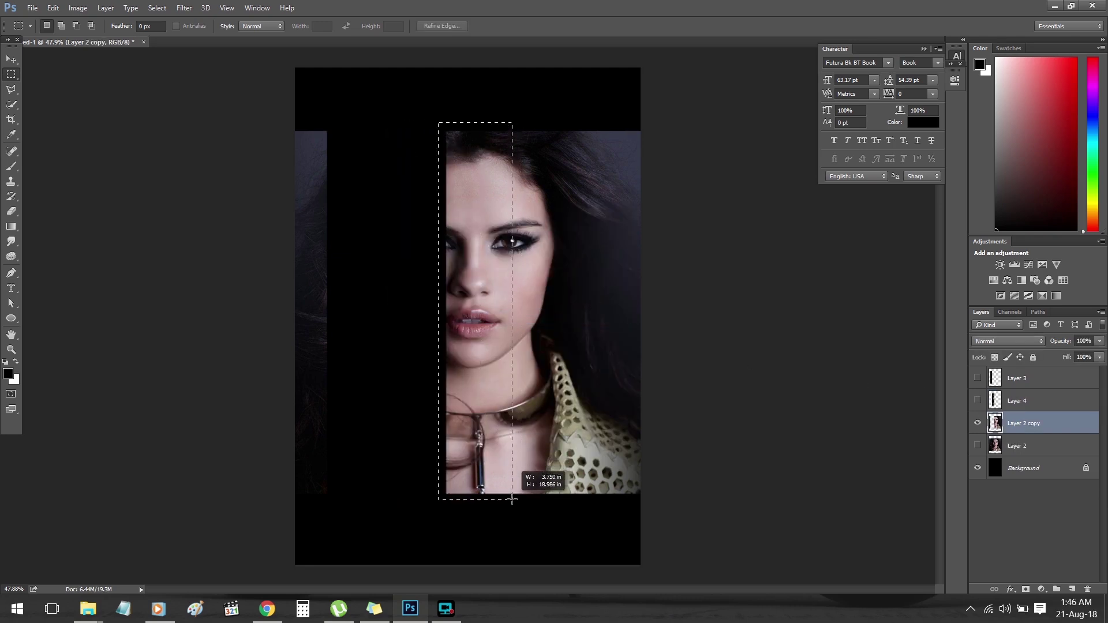
right_click(487, 474)
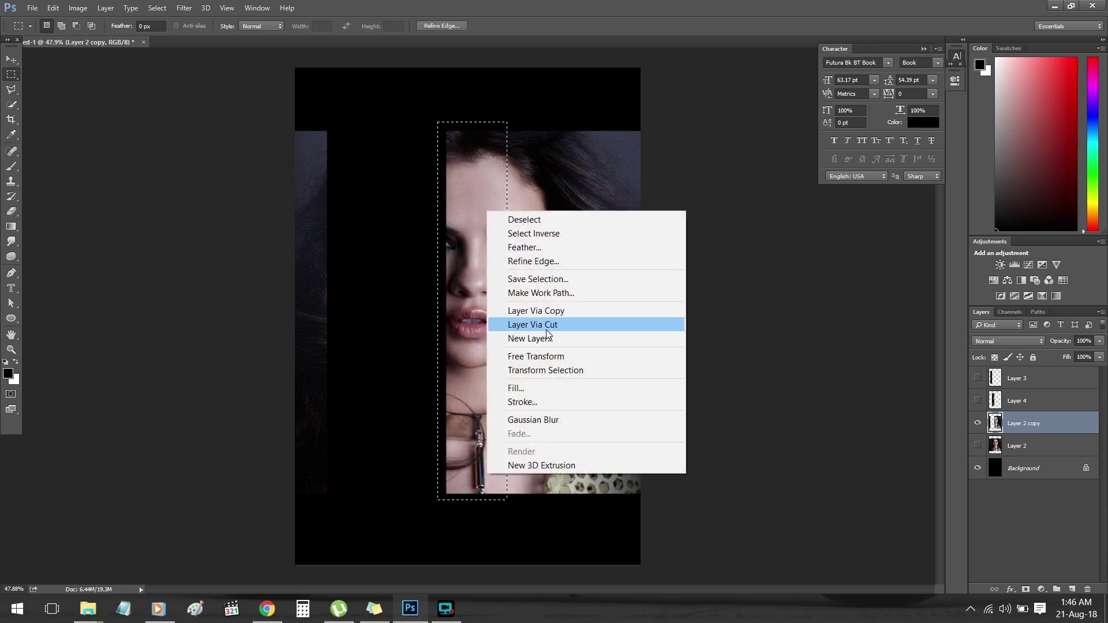
click(550, 325)
click(978, 423)
click(1025, 446)
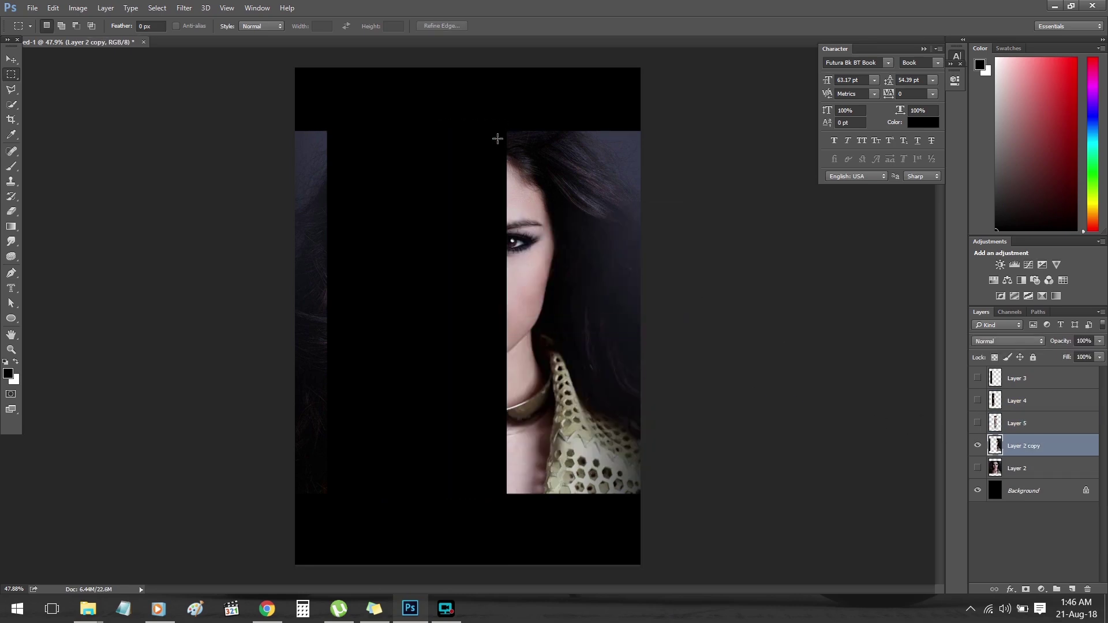
drag(494, 119, 565, 506)
right_click(557, 478)
click(599, 328)
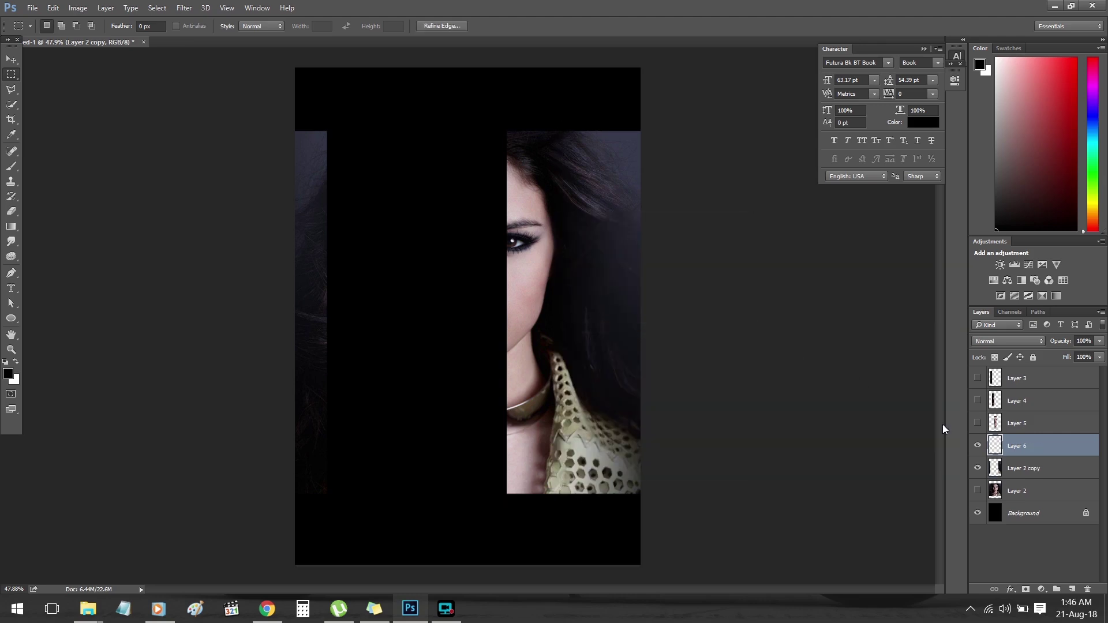
click(978, 446)
click(1033, 469)
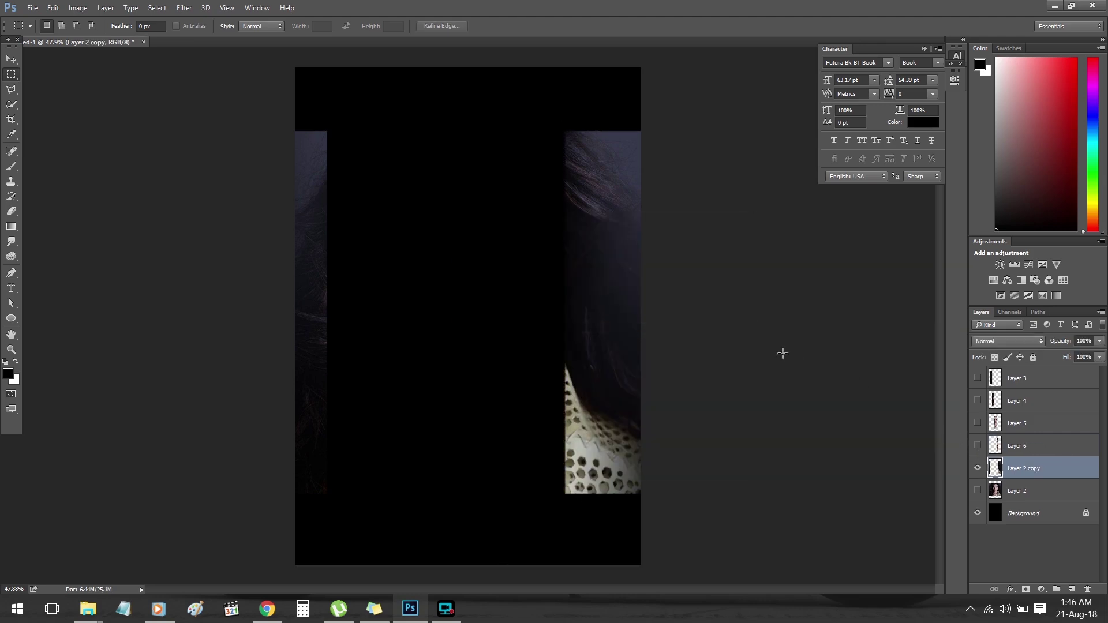
- Cut the right-edge strip, delete the leftover portrait copy, and shift that strip right
drag(556, 115, 612, 503)
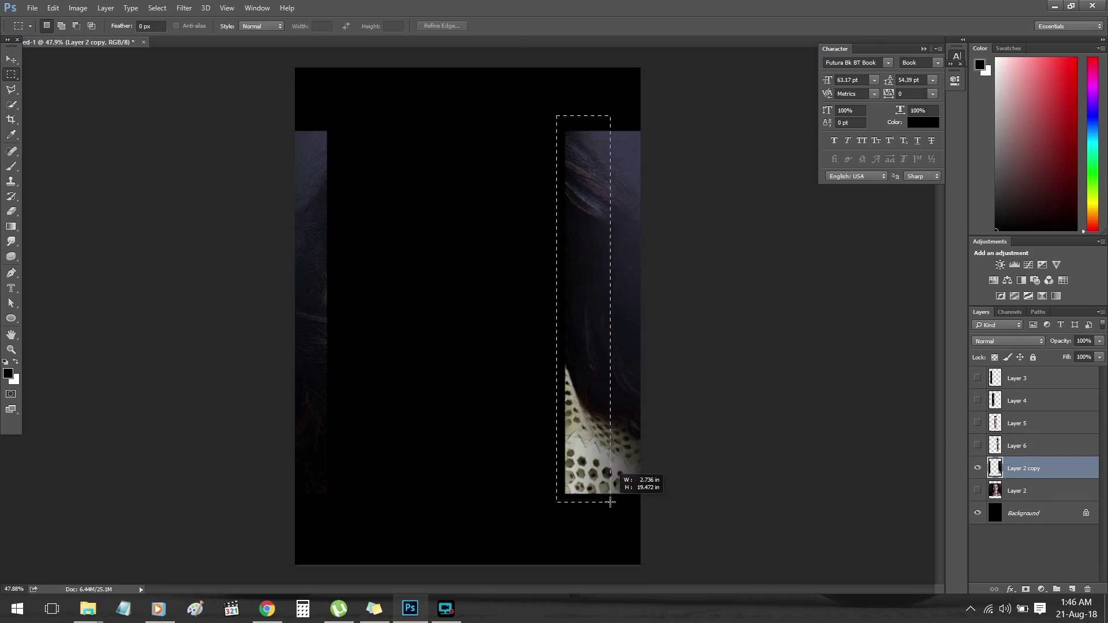
right_click(595, 482)
click(620, 328)
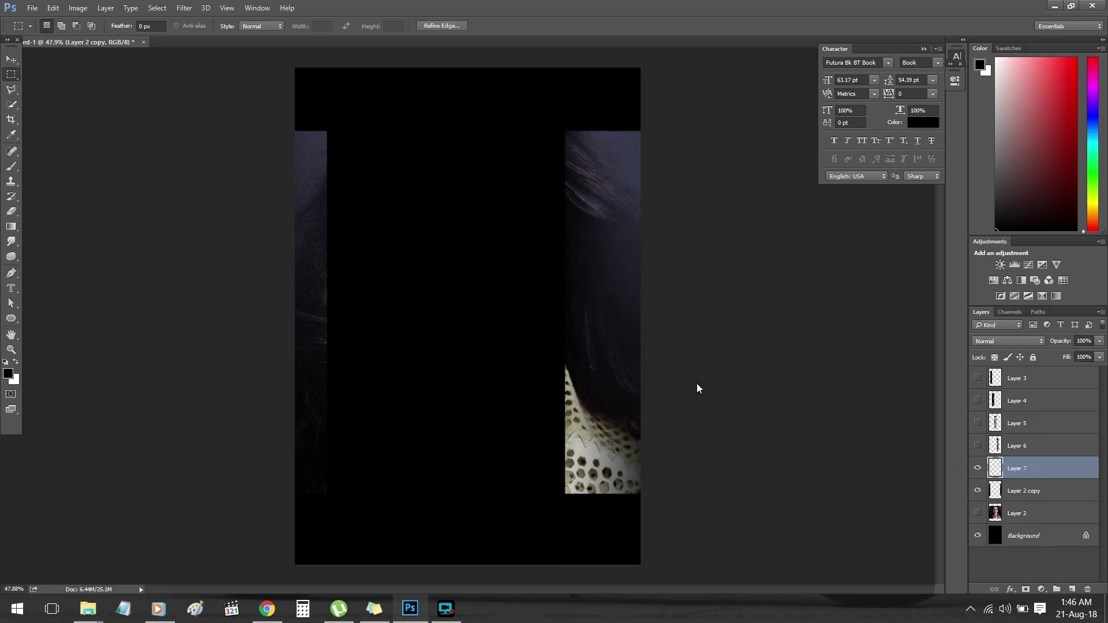
drag(1022, 493, 1087, 590)
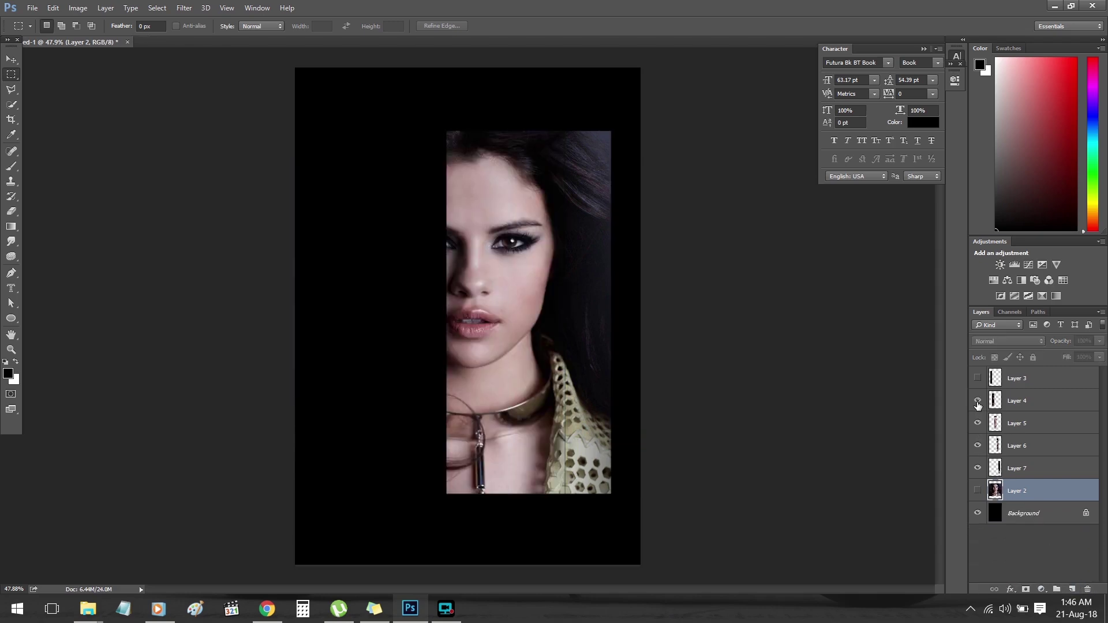
drag(978, 446, 977, 378)
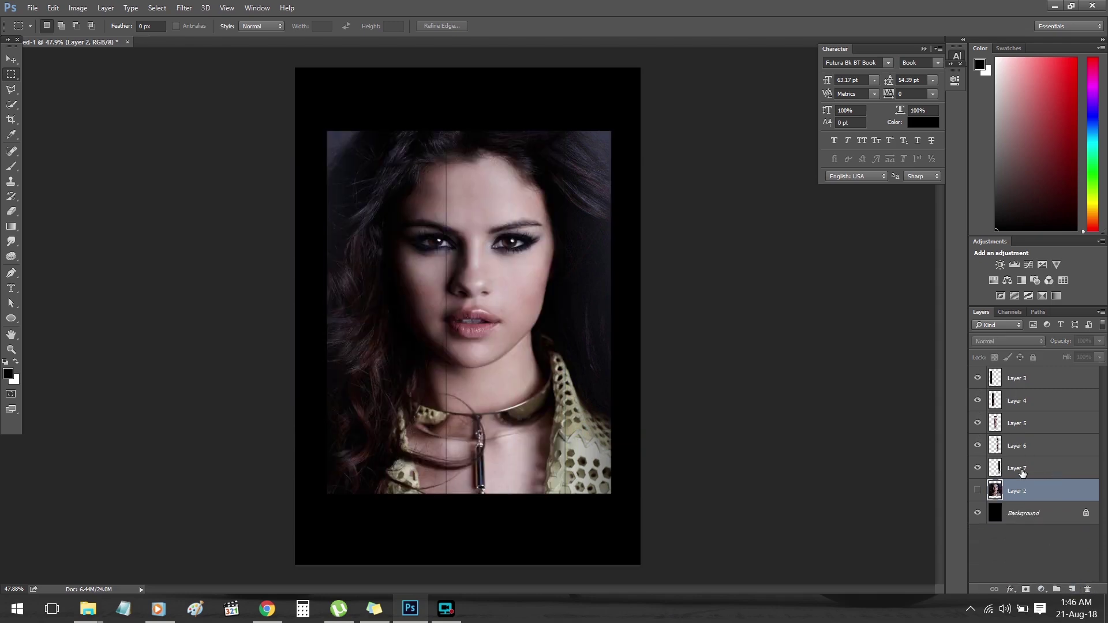
click(1004, 477)
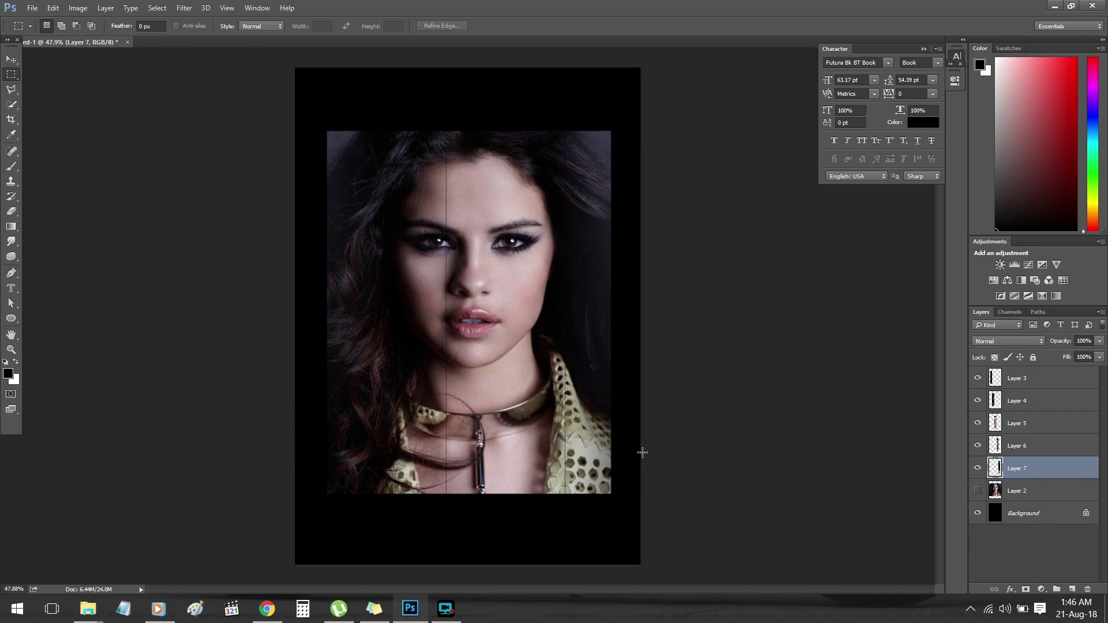
key(v)
drag(609, 472, 636, 473)
- Place the leftmost strip at the poster's left edge and shift the second strip left
click(1013, 379)
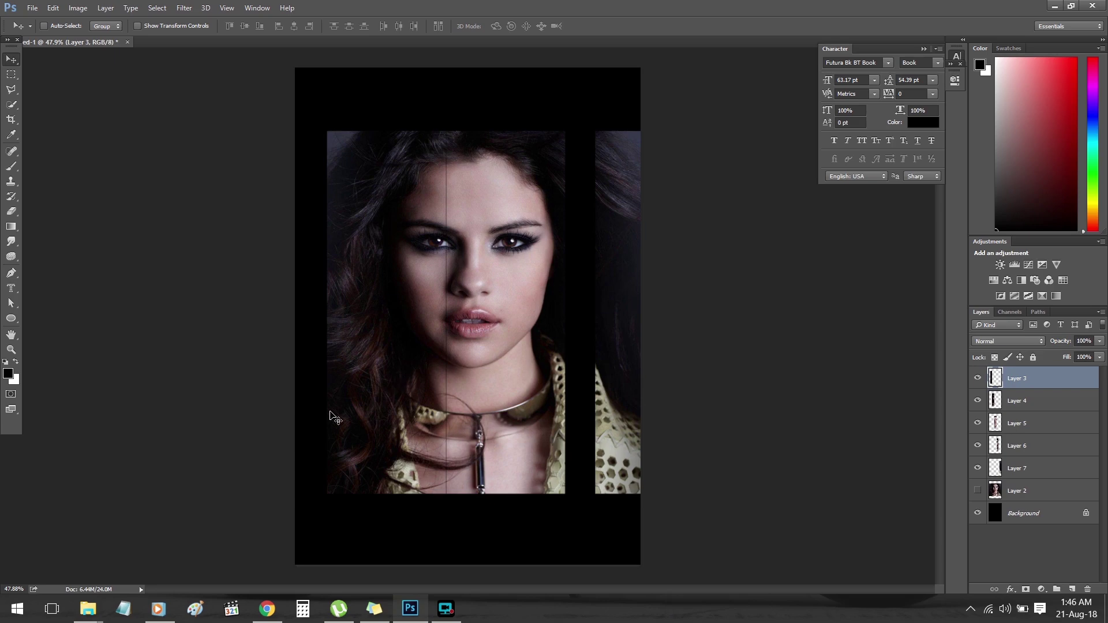
drag(334, 418, 329, 424)
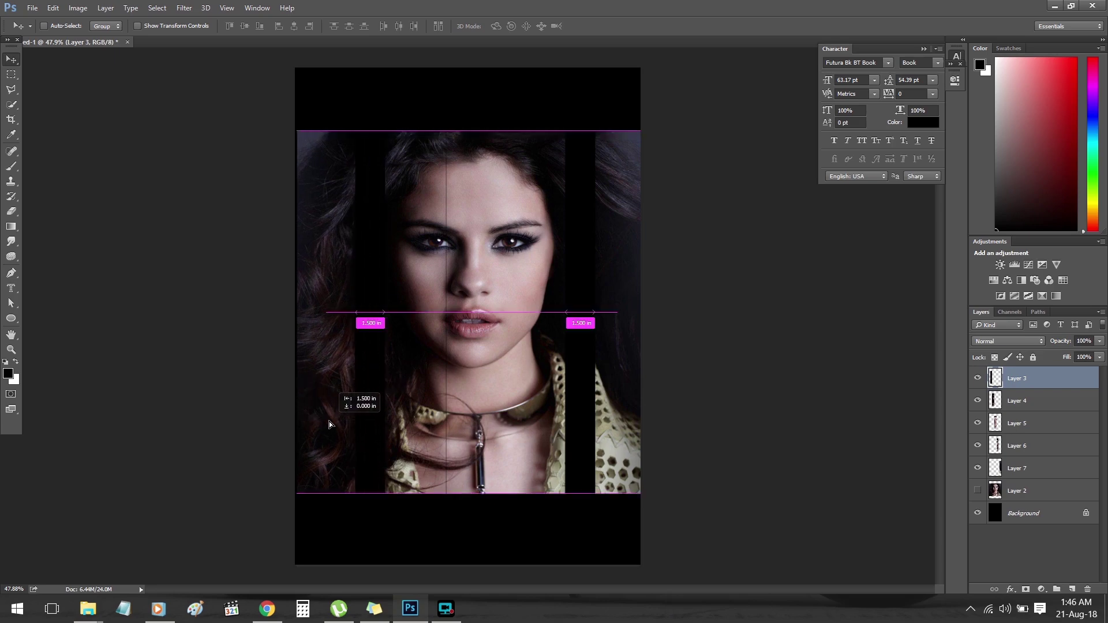
click(1026, 404)
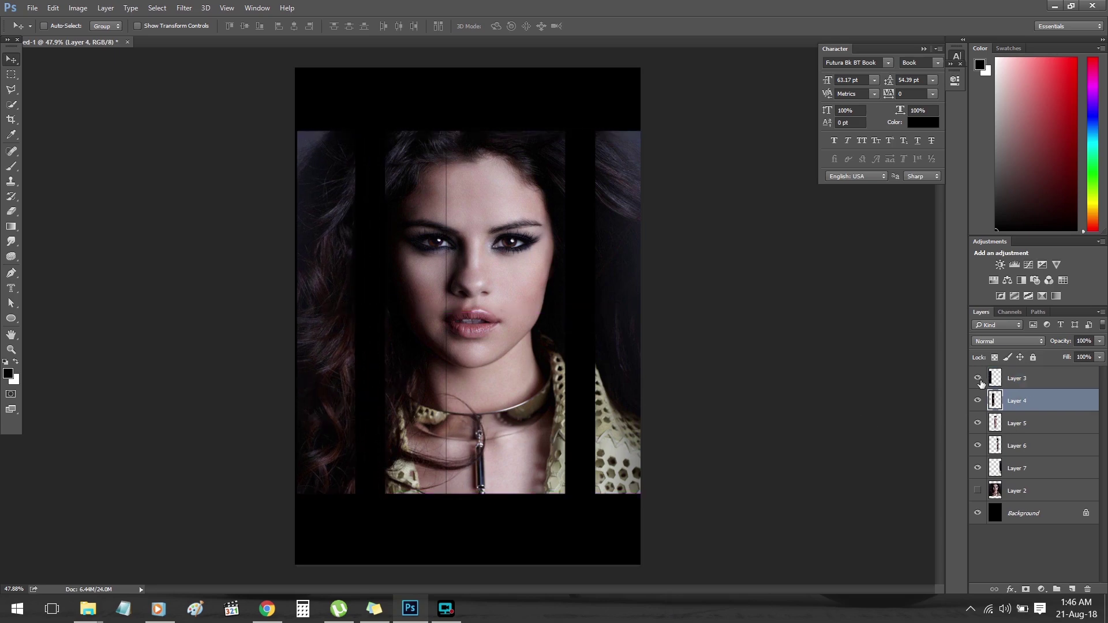
click(1010, 384)
drag(345, 400, 333, 396)
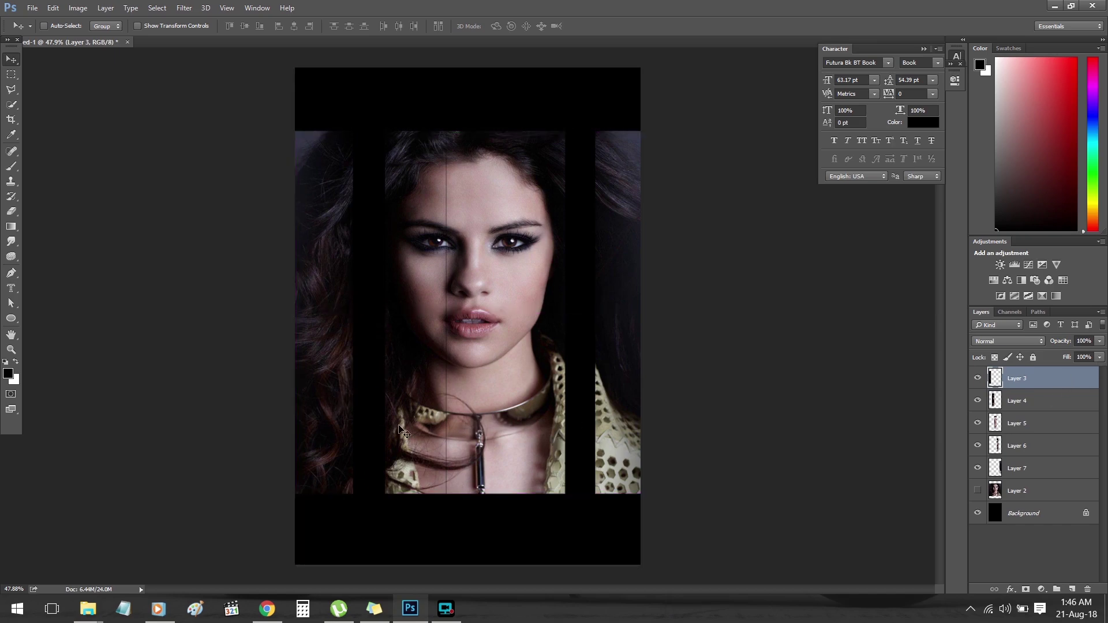
key(alt+bracketleft)
drag(406, 358, 390, 359)
- Move the fourth strip right and fine-tune the middle and second strips for even gaps
click(1038, 445)
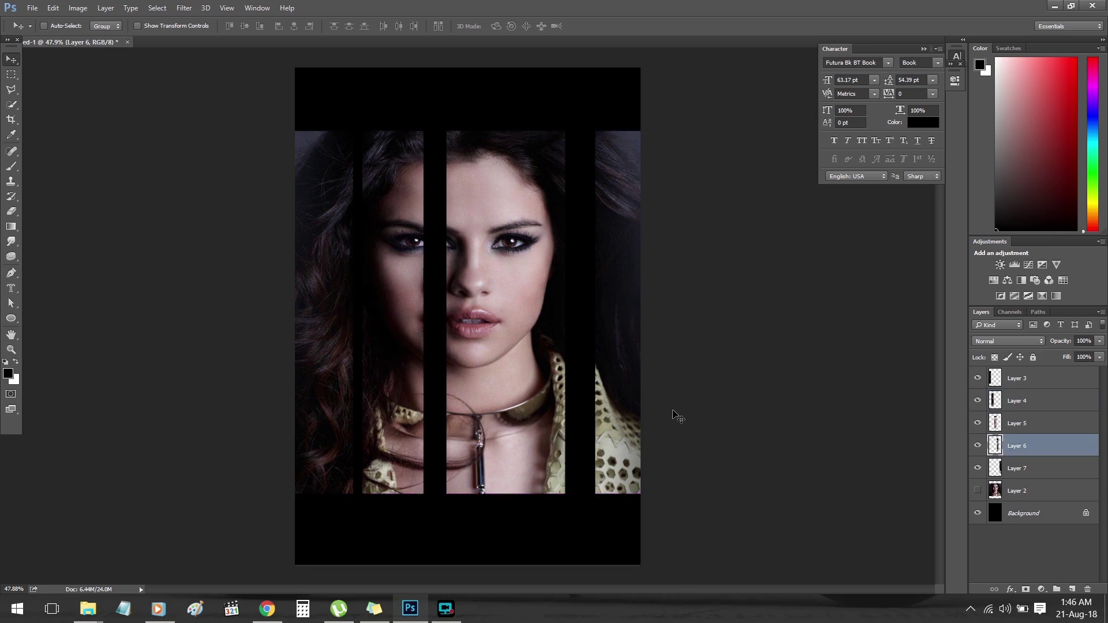
drag(565, 407, 585, 403)
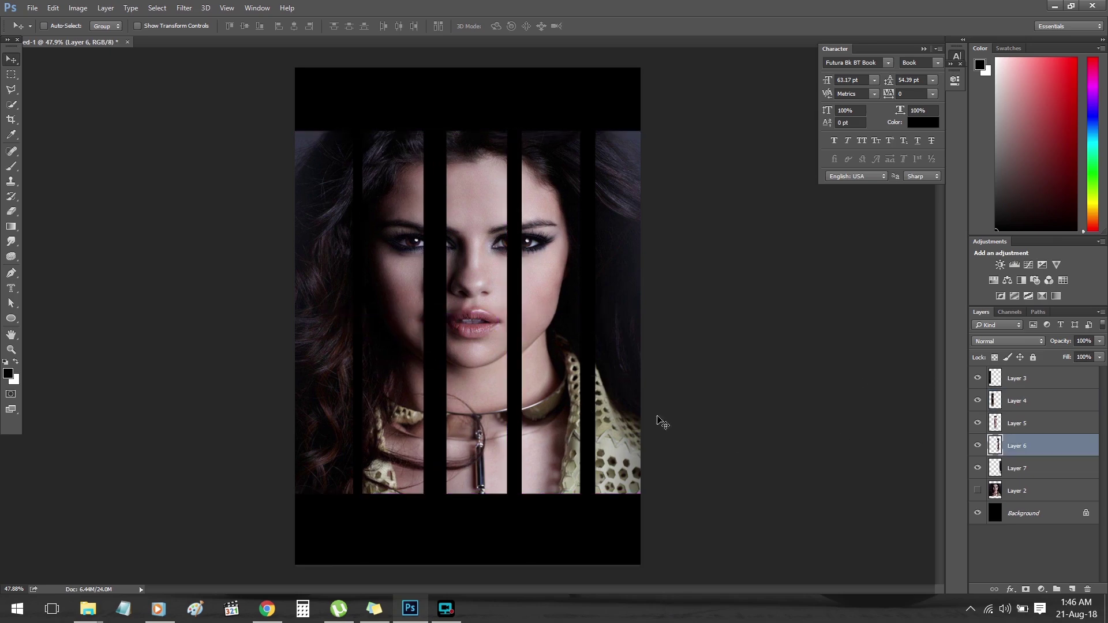
click(1005, 430)
drag(466, 378, 470, 378)
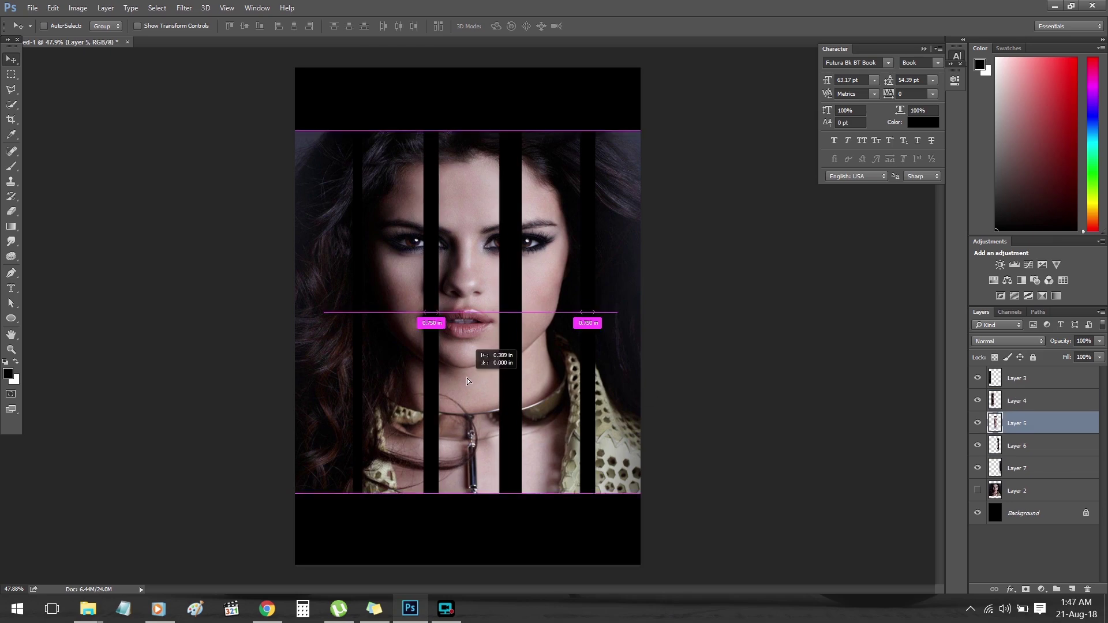
click(1028, 400)
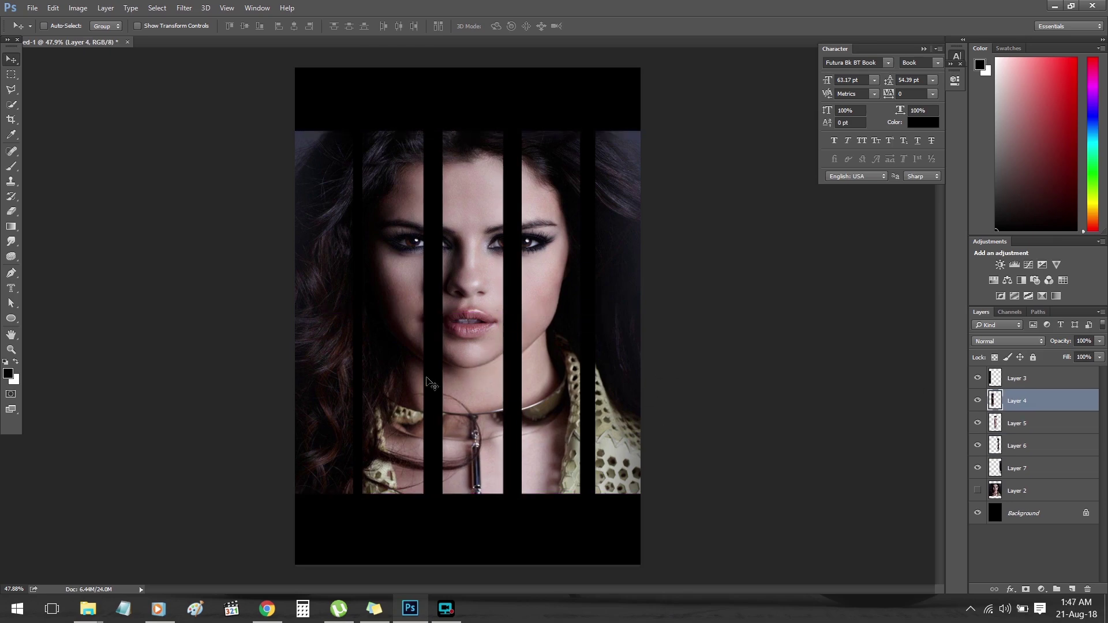
drag(421, 387, 425, 386)
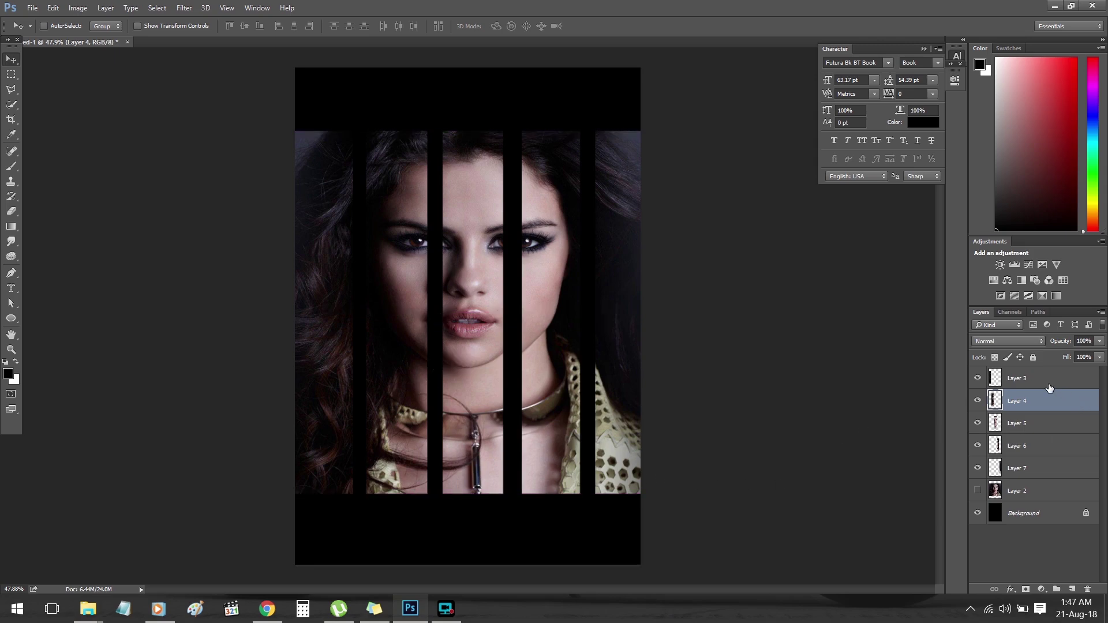
click(1030, 381)
- Group the five strip layers, duplicate the group, and merge the copied strips into one layer
shift+click(1029, 469)
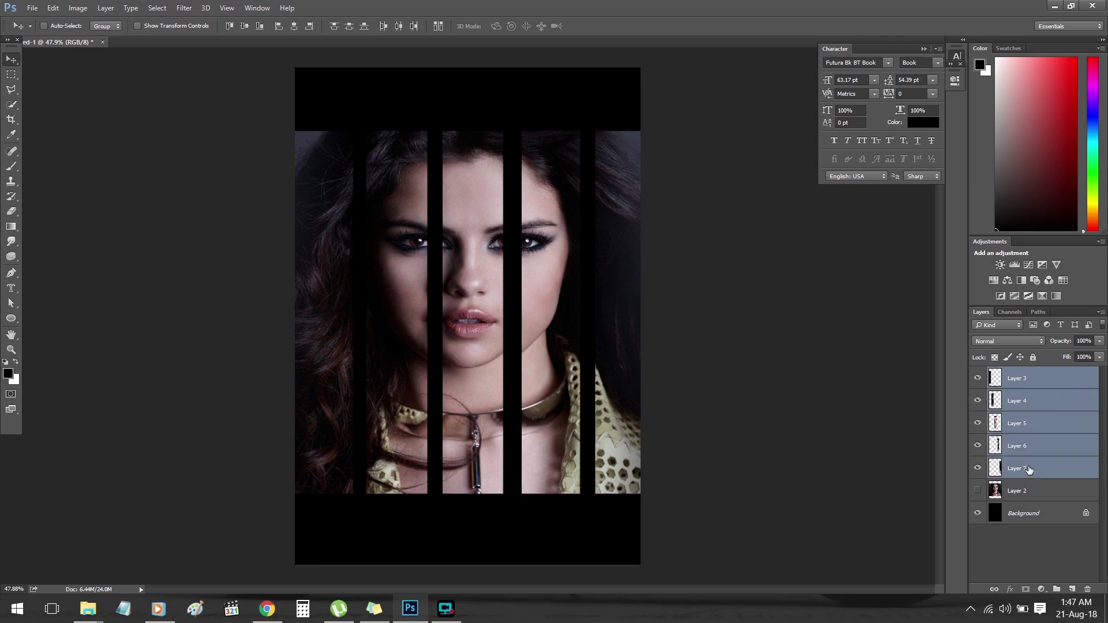
key(ctrl+g)
click(978, 374)
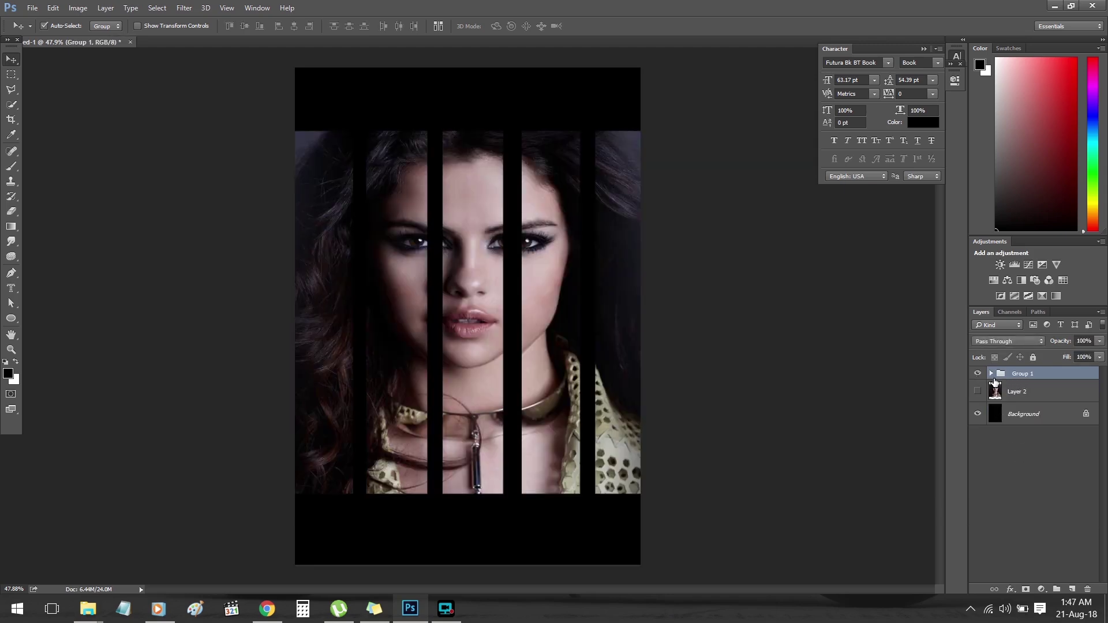
key(ctrl+j)
click(991, 377)
click(1030, 392)
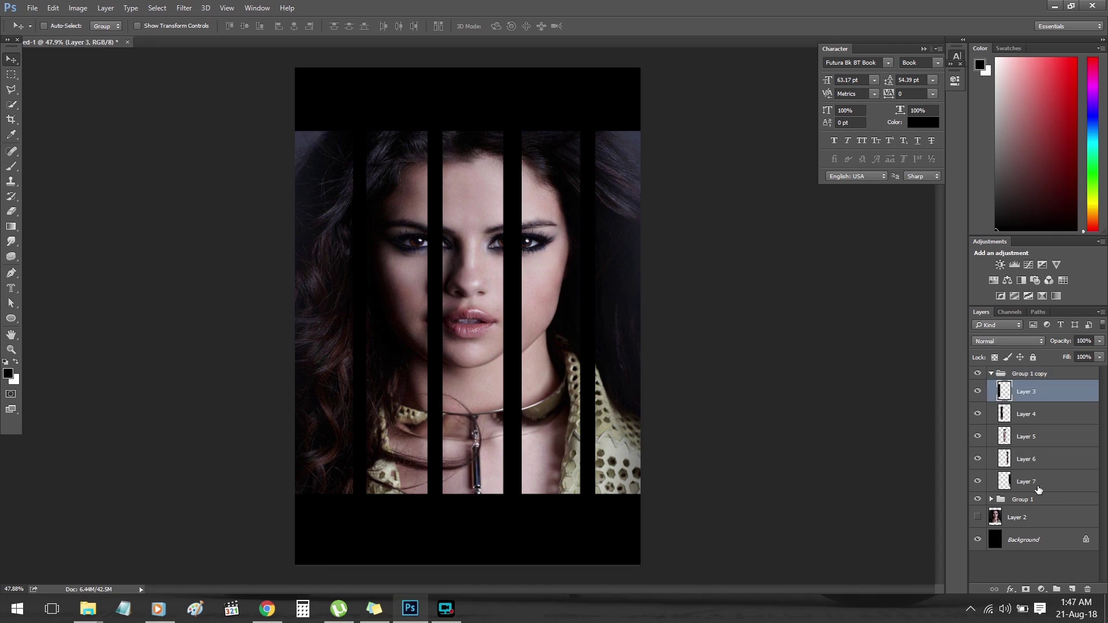
shift+click(1037, 471)
key(ctrl+e)
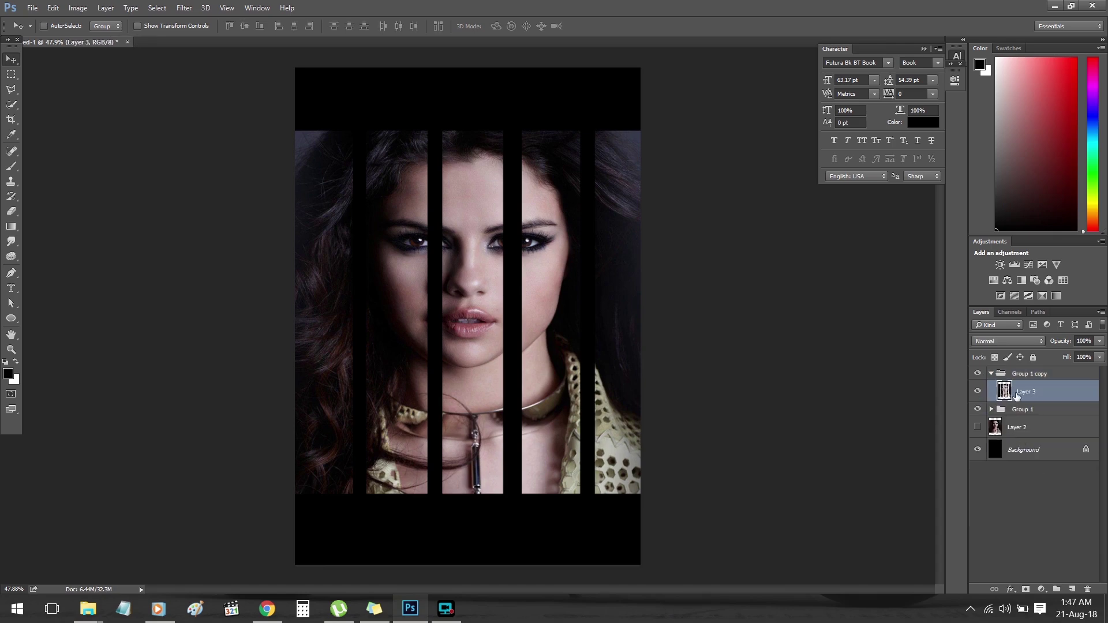
- Apply a Gaussian Blur to the merged strips and compare the poster with and without it
click(185, 8)
mouse_move(193, 168)
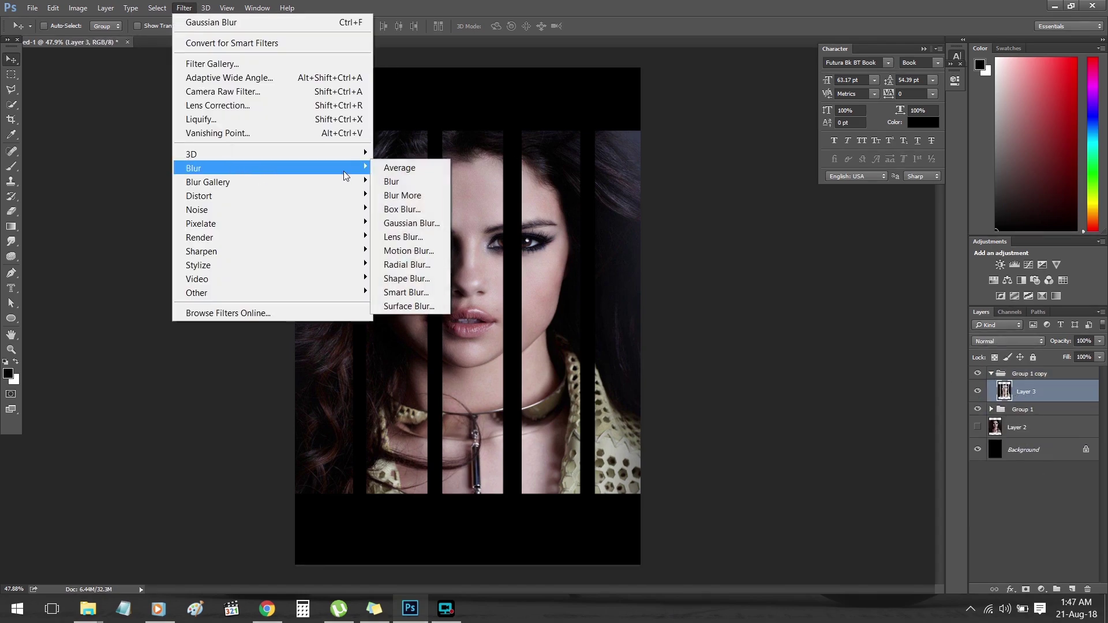
click(415, 223)
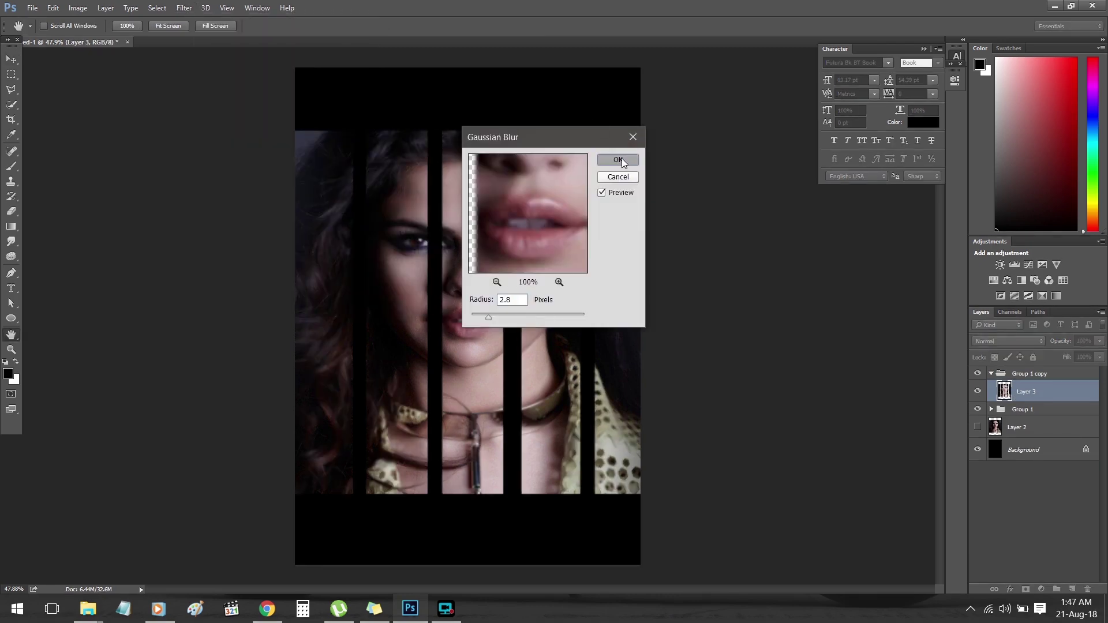
click(616, 157)
click(992, 374)
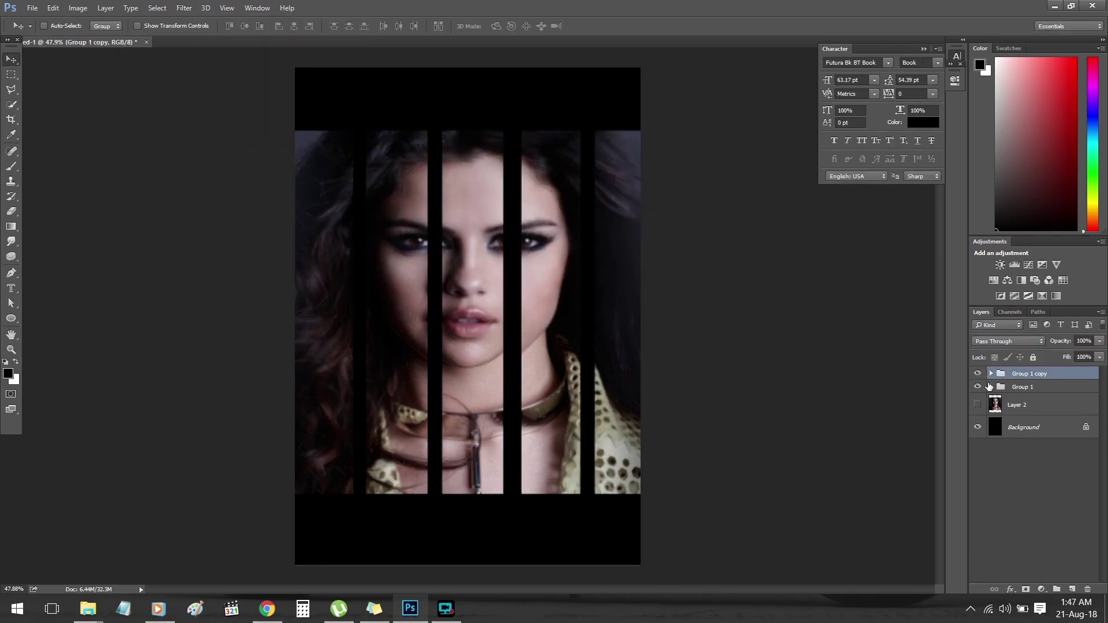
click(978, 374)
click(992, 373)
- Blur the copied portrait layer at about 4.9 px radius and collapse Group 1 copy
click(1003, 392)
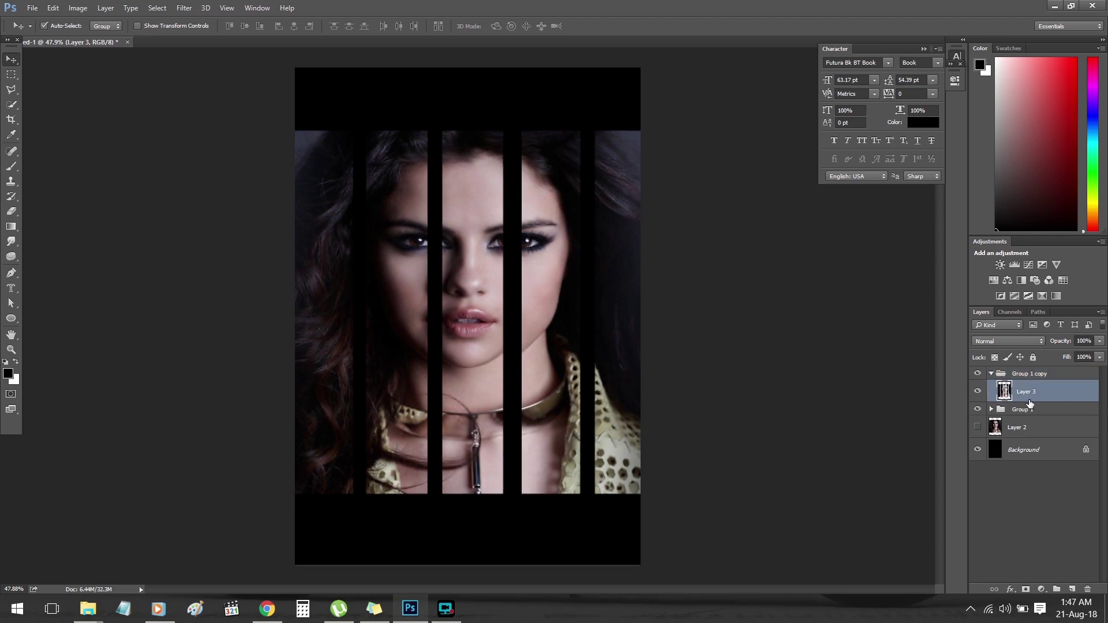
click(185, 8)
mouse_move(192, 168)
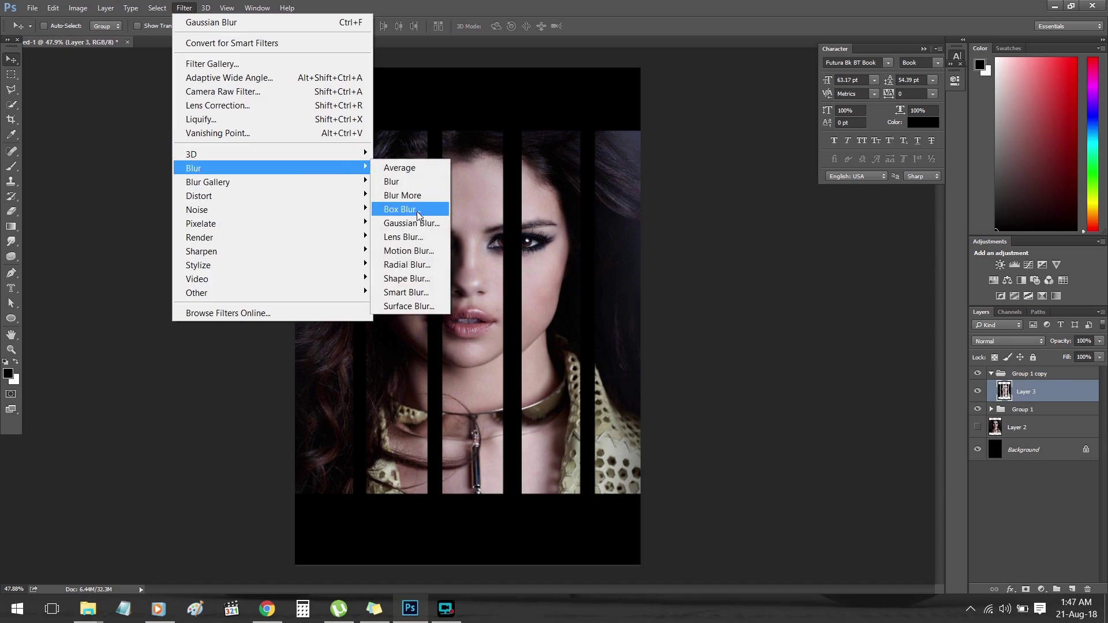
click(405, 219)
drag(488, 316, 501, 317)
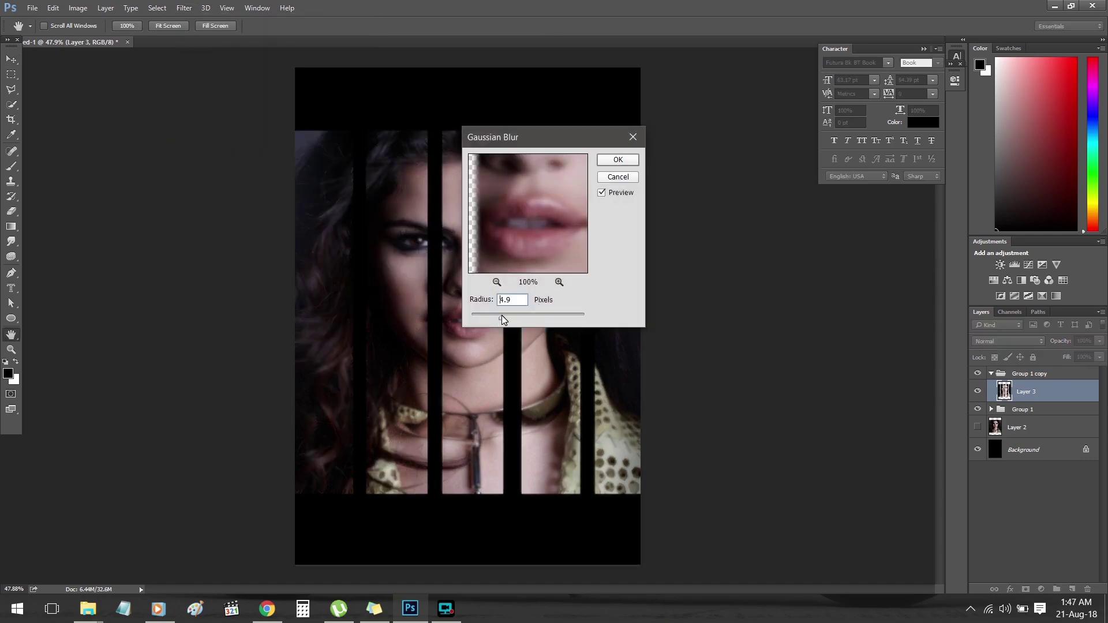
key(Escape)
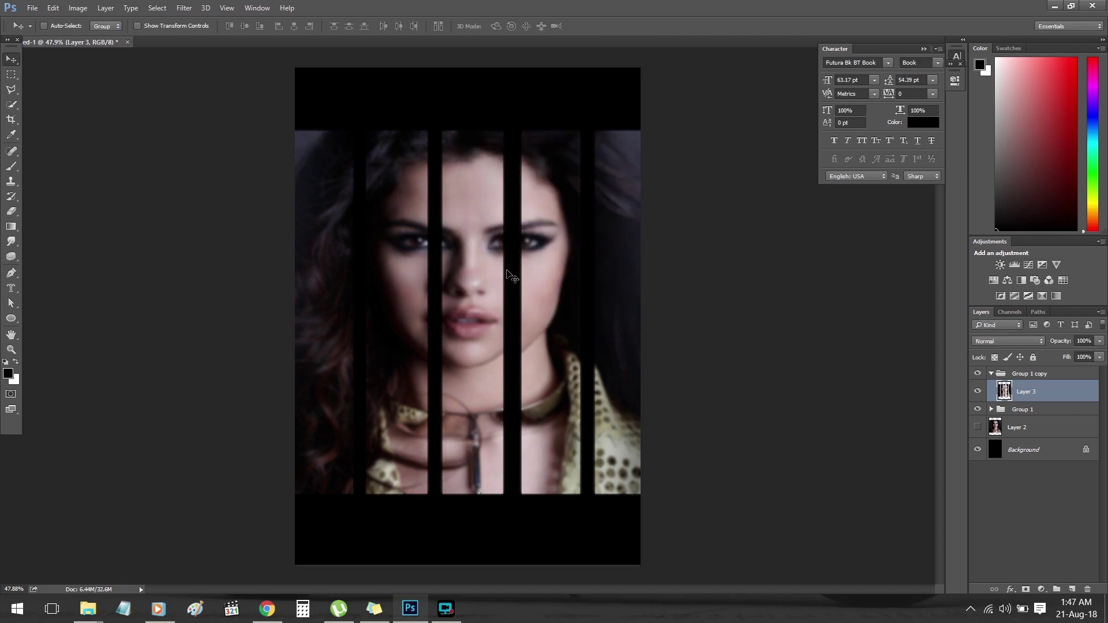
click(991, 375)
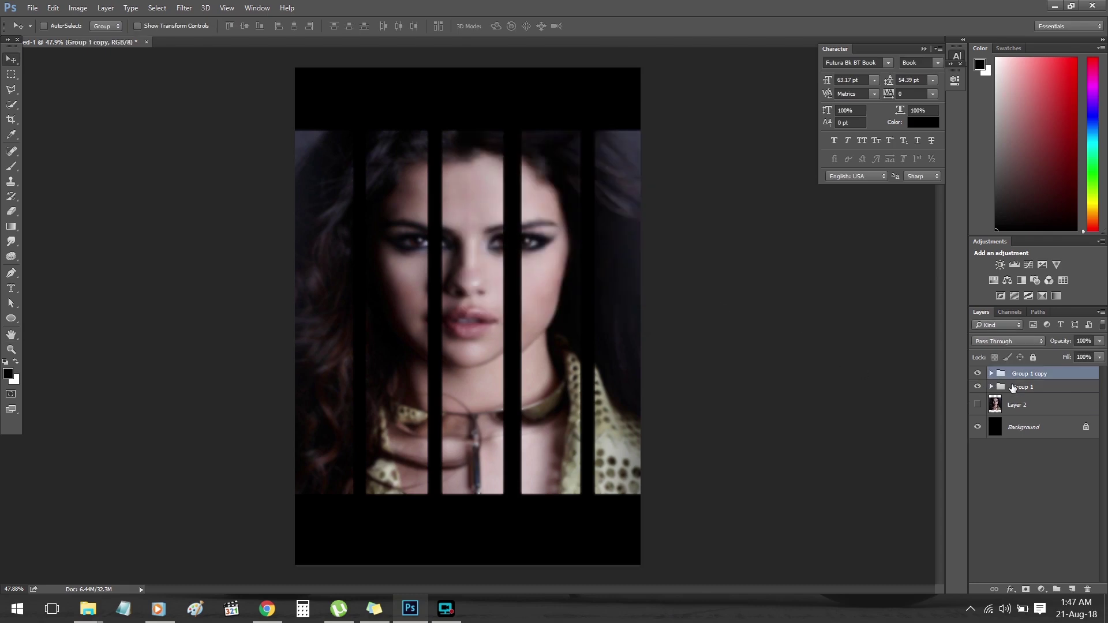
mouse_move(1040, 377)
mouse_down()
mouse_move(1033, 386)
mouse_move(989, 382)
mouse_up()
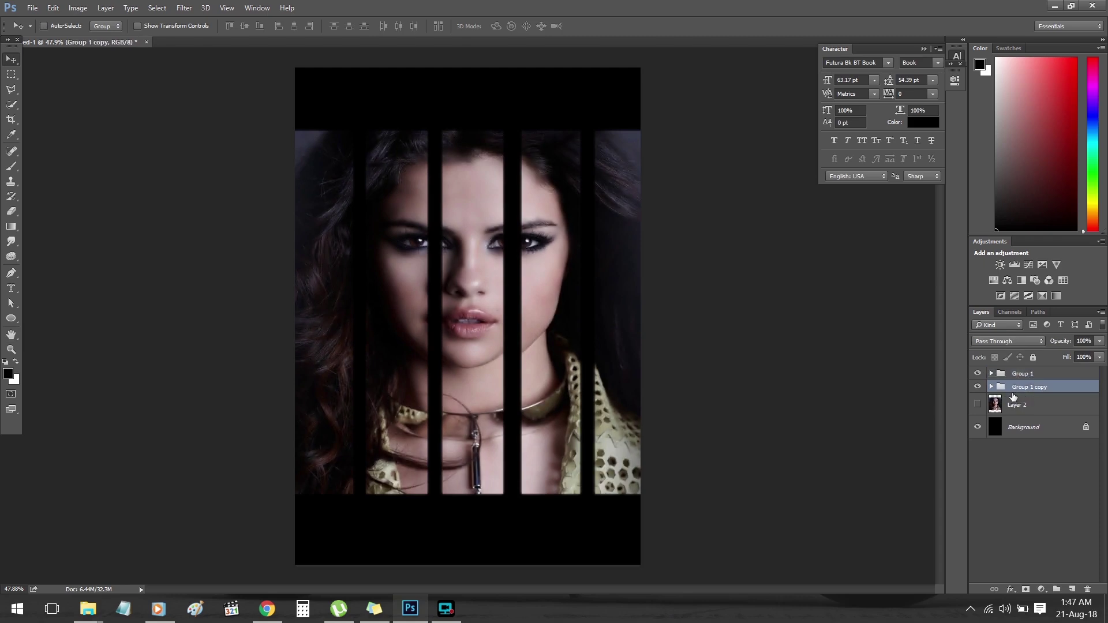
- Place Group 1 copy beneath Group 1, shift its strips sideways, and toggle it to compare
drag(578, 480, 593, 481)
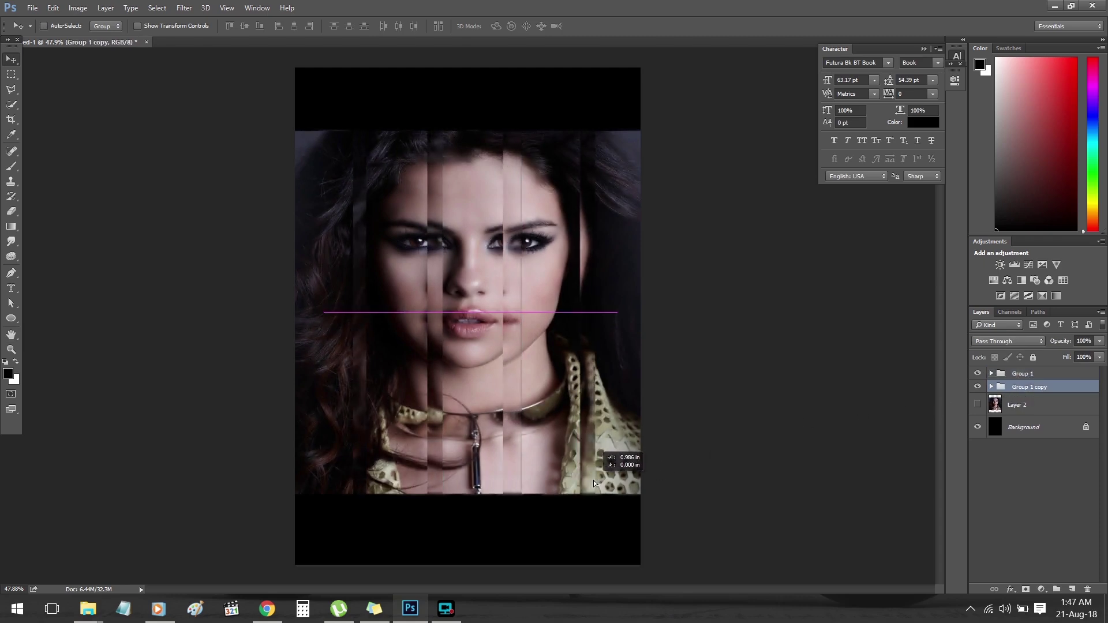
drag(636, 446, 605, 459)
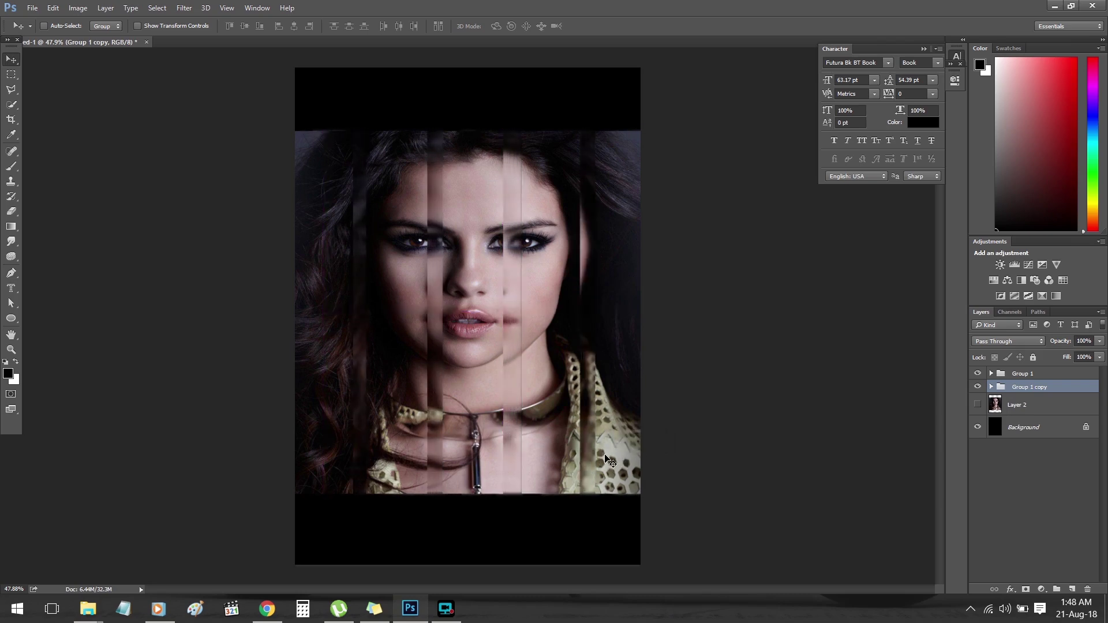
key(alt+bracketright)
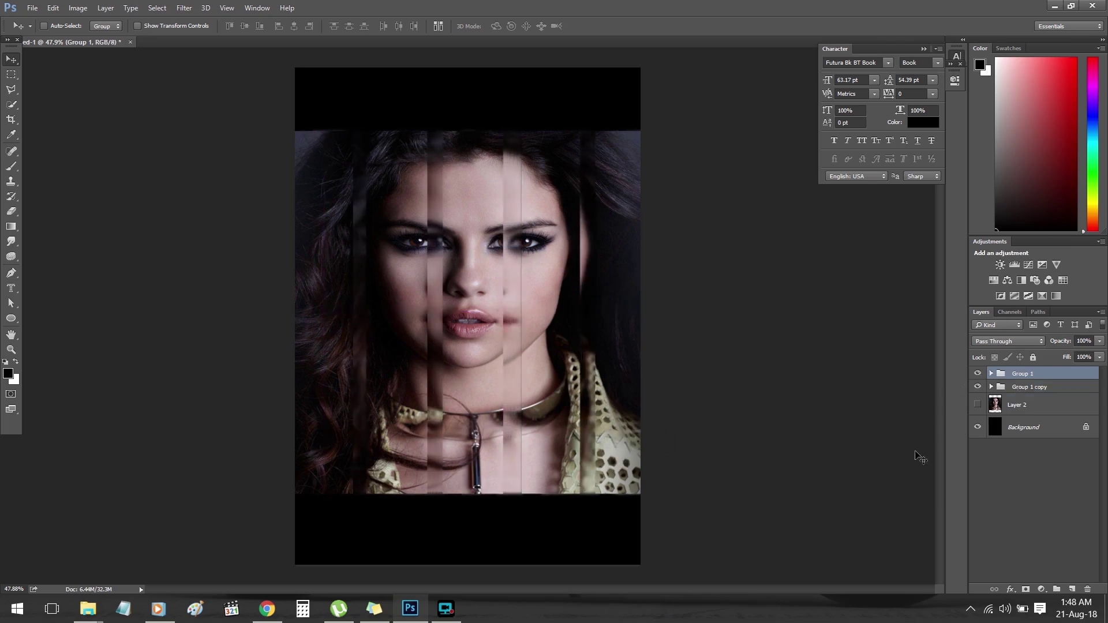
drag(1022, 380, 1028, 389)
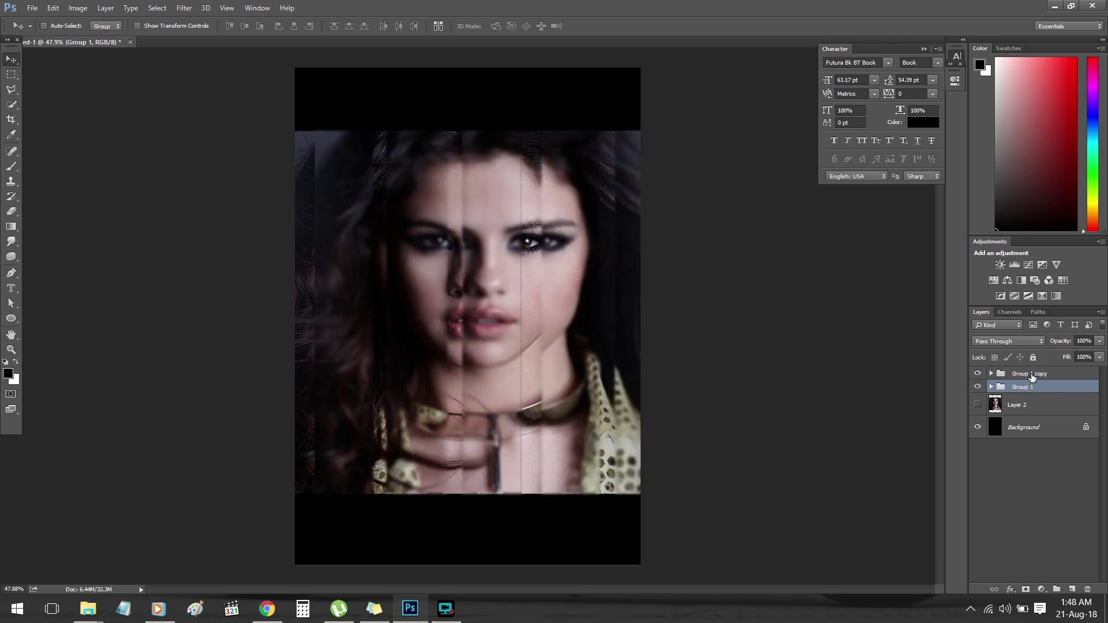
click(1033, 377)
drag(656, 413, 661, 411)
drag(1033, 376, 1031, 386)
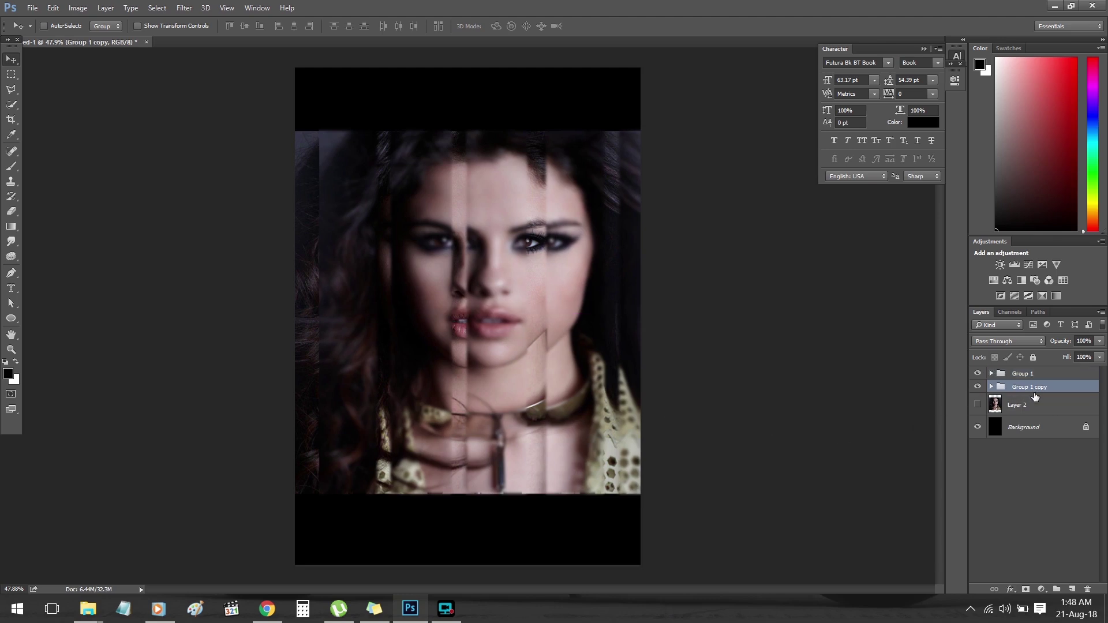
click(1028, 374)
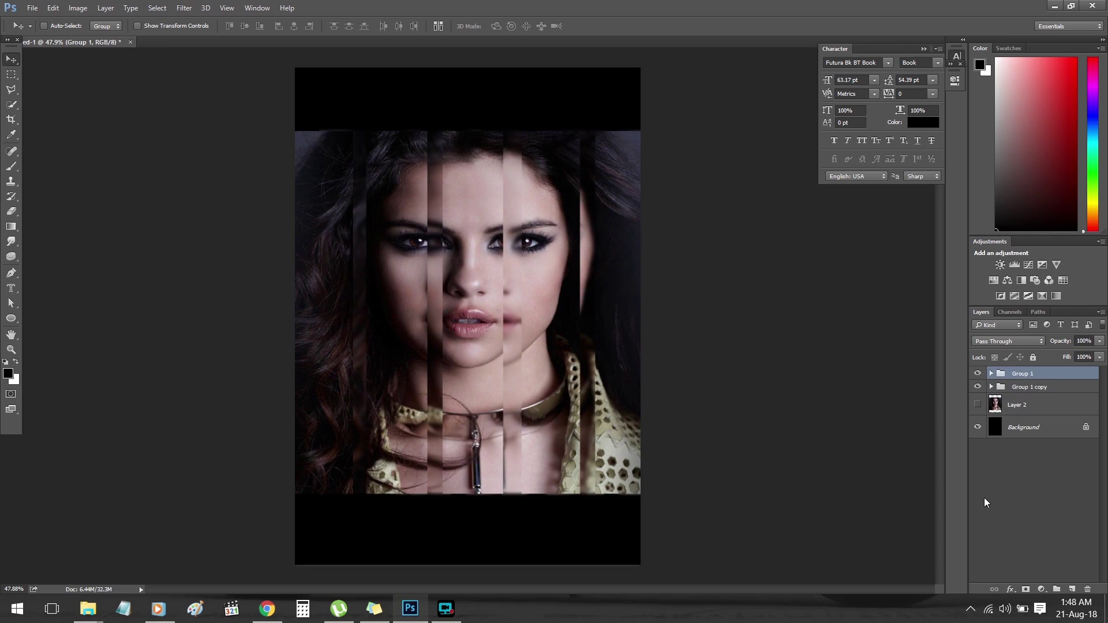
click(978, 388)
click(1004, 386)
- Try a Bevel & Emboss at 1000% depth on Group 1 copy, then remove it
right_click(1019, 387)
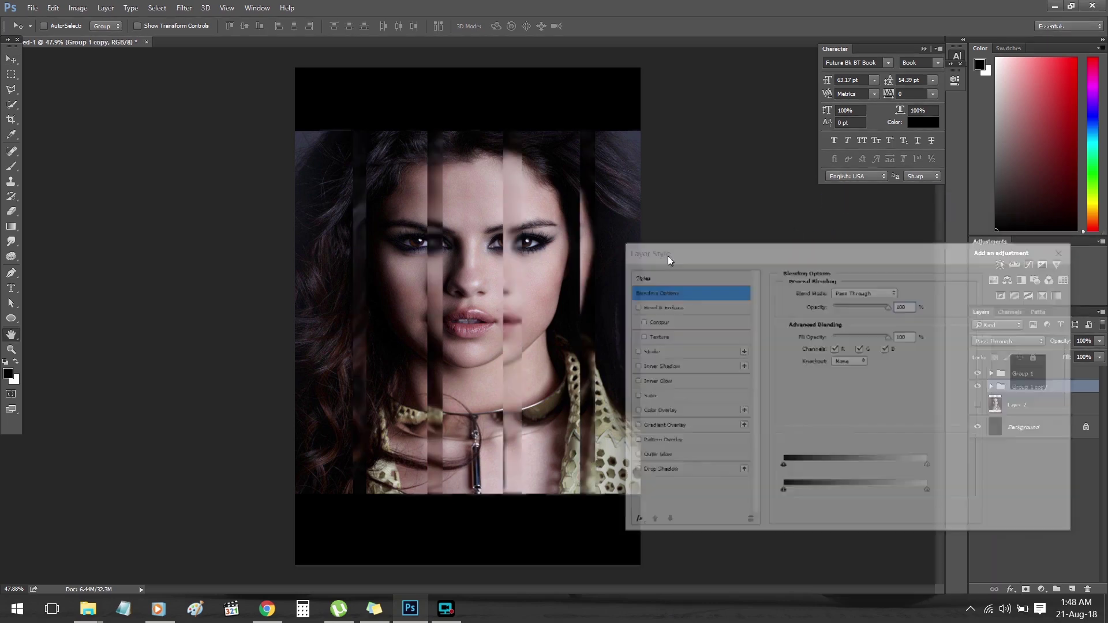
click(633, 306)
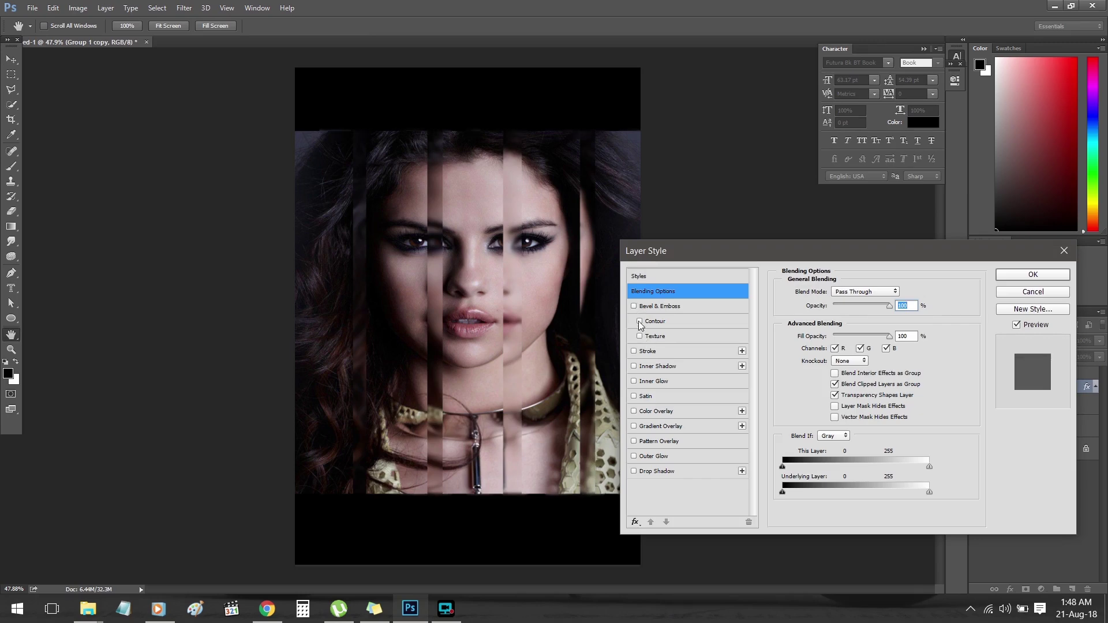
click(645, 308)
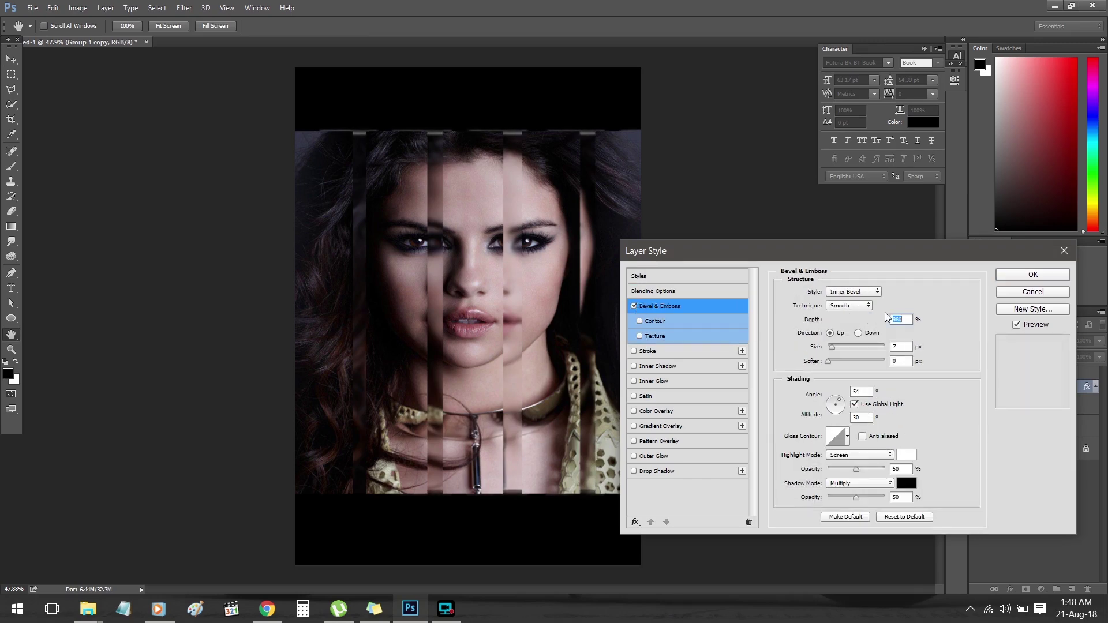
drag(834, 319, 885, 321)
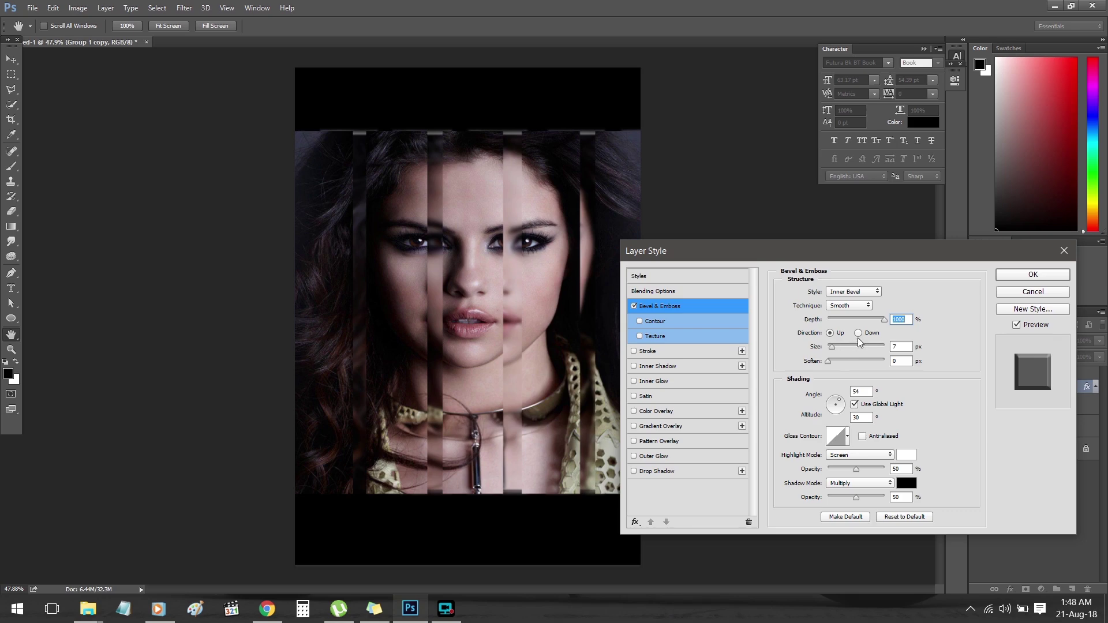
click(859, 333)
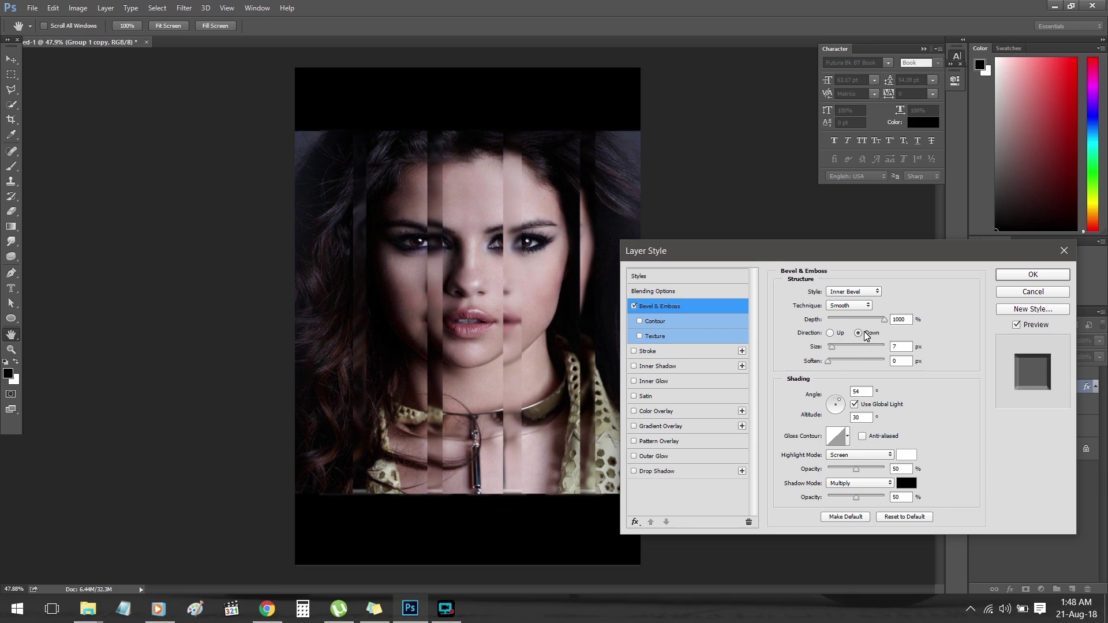
click(830, 333)
click(645, 321)
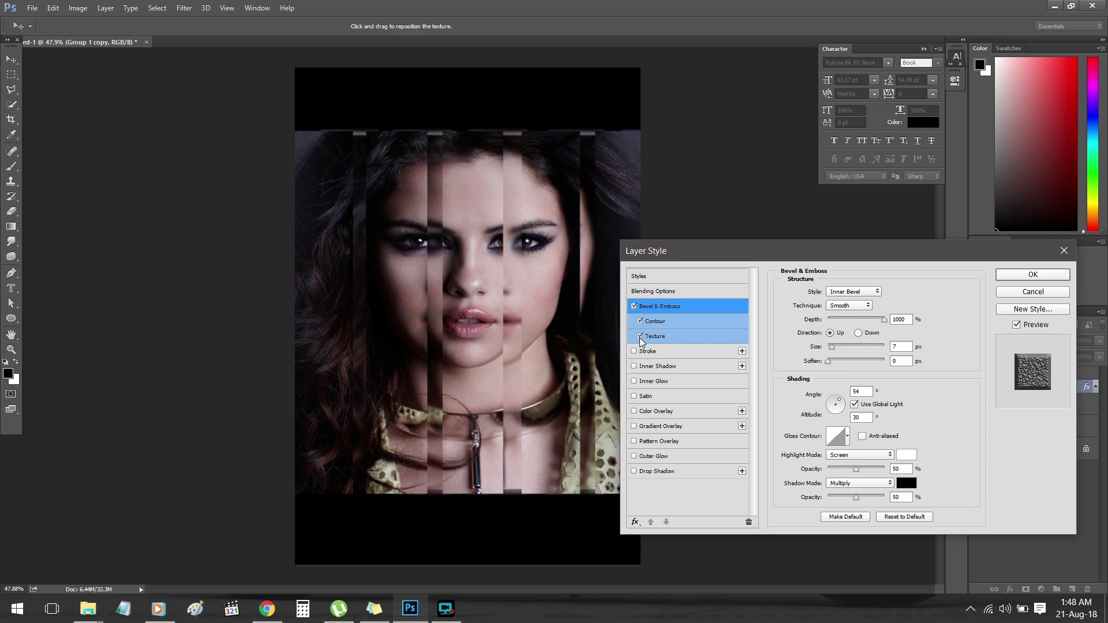
click(633, 307)
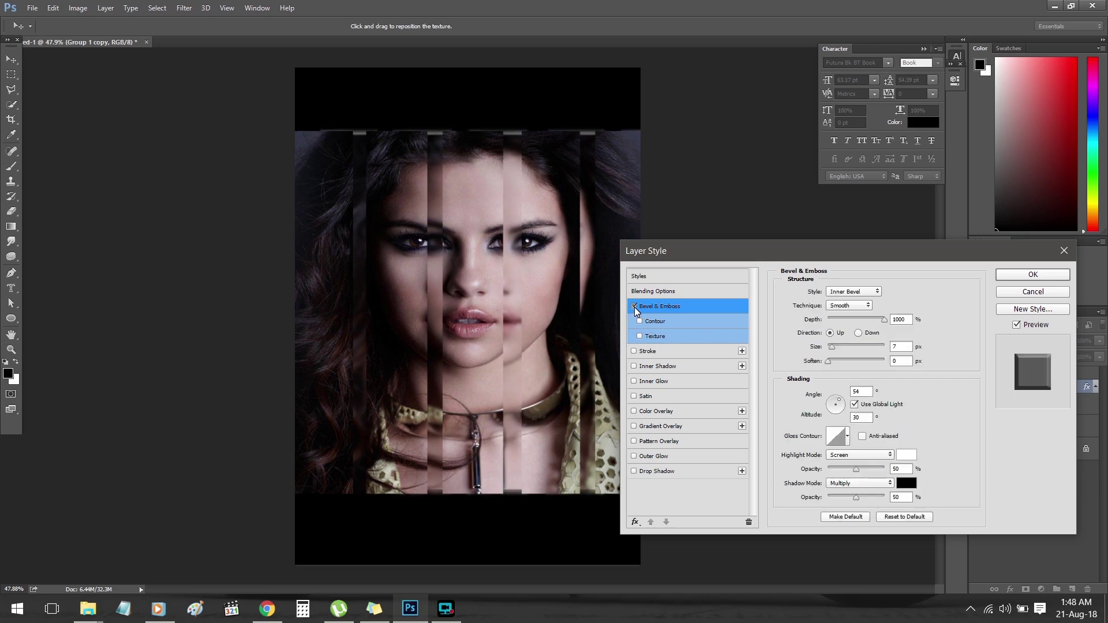
- Add an Inner Shadow at 100% opacity with about 22 px distance and apply it
click(633, 366)
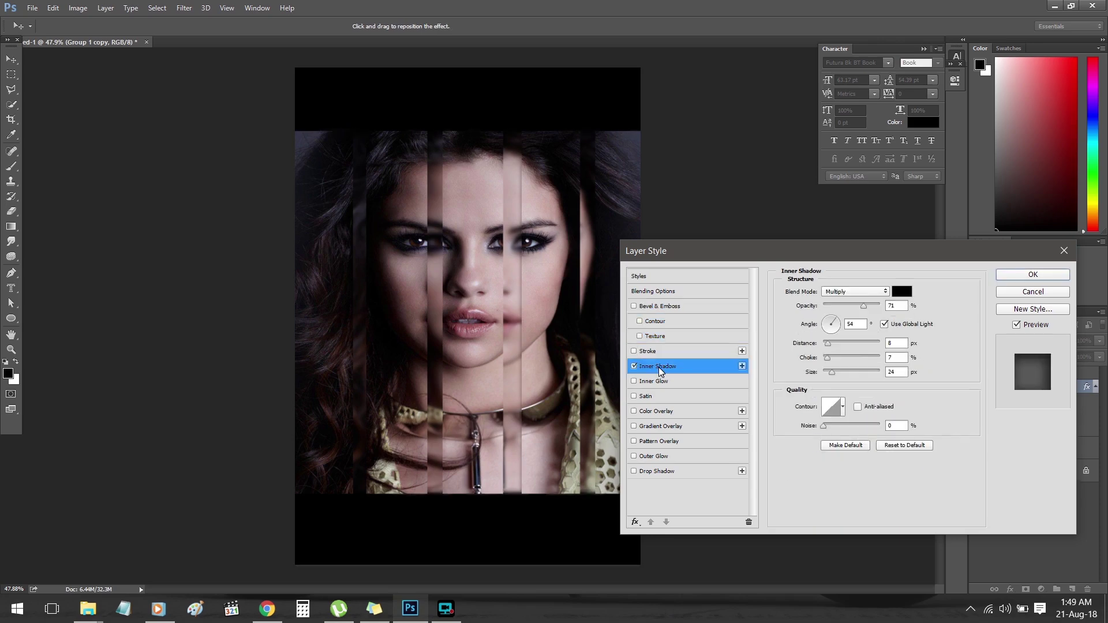
drag(864, 305, 881, 305)
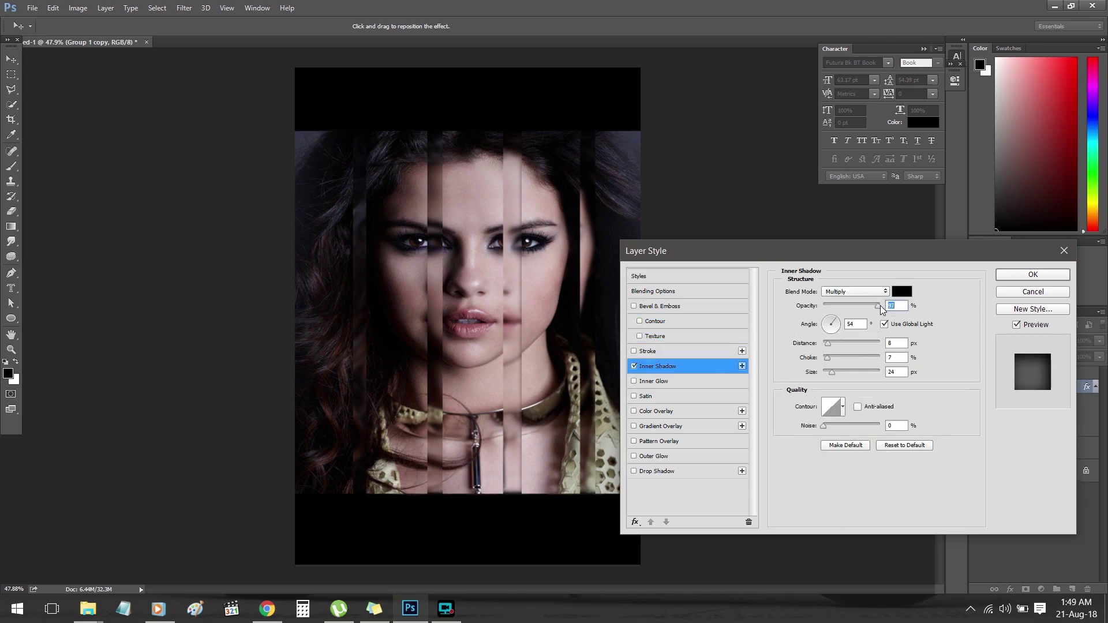
mouse_move(829, 343)
mouse_down()
mouse_move(843, 374)
mouse_move(830, 373)
mouse_up()
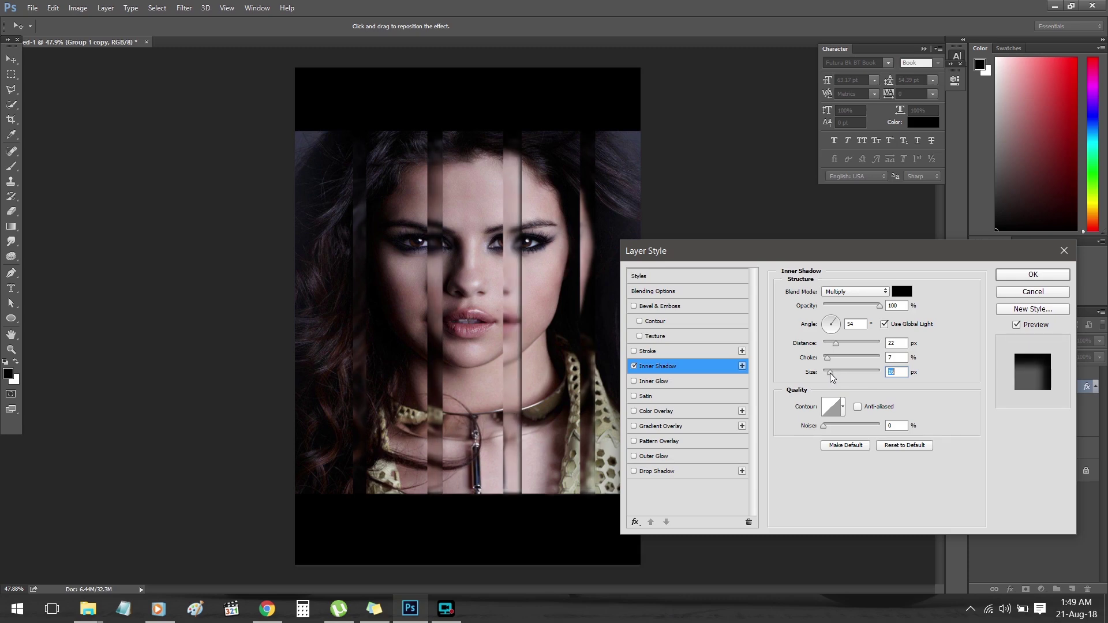
click(1016, 273)
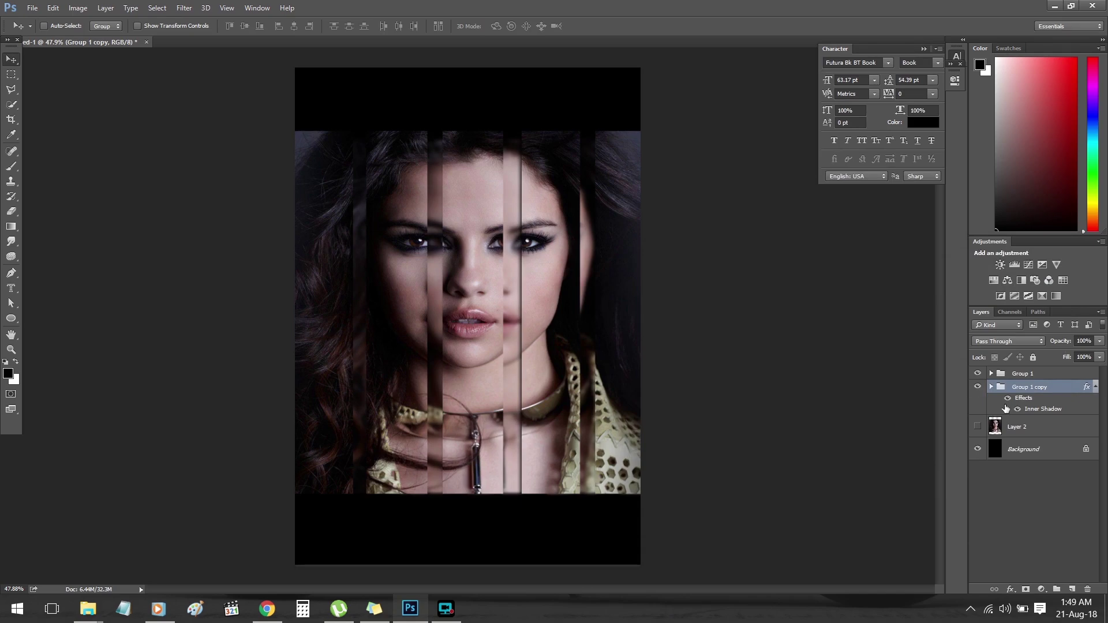
- Add a radial Gradient Fill layer above Group 1
click(1096, 388)
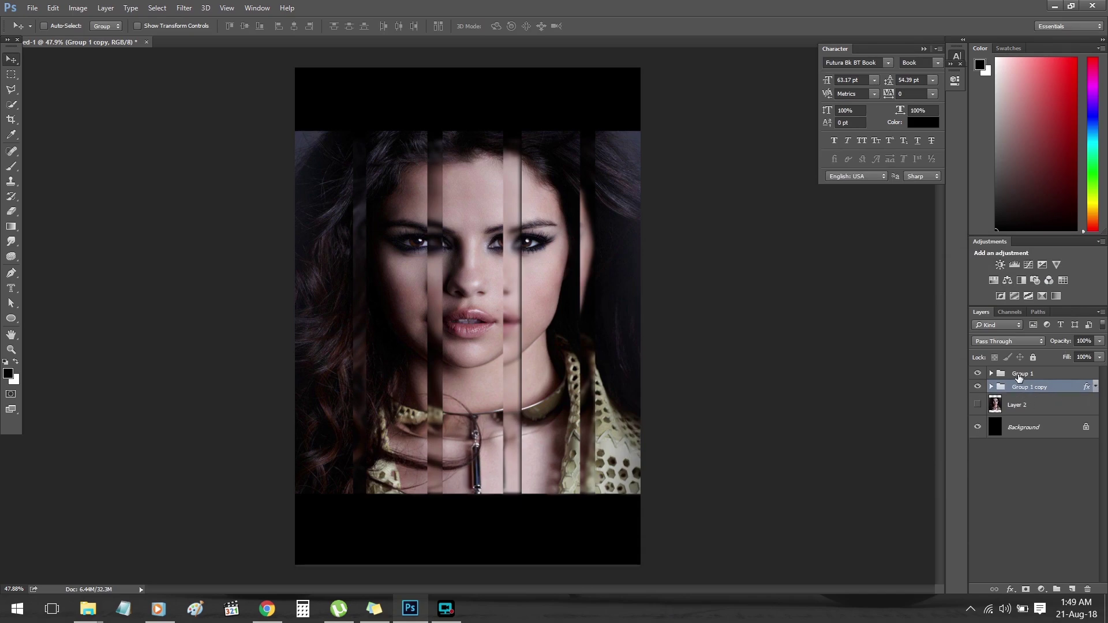
shift+click(1021, 374)
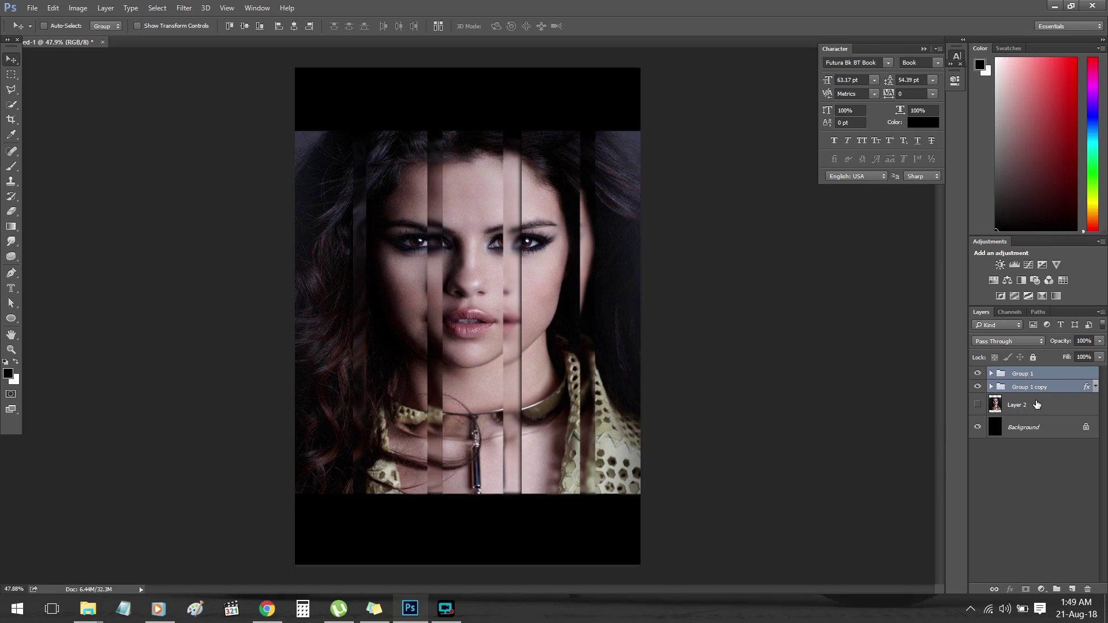
click(1038, 406)
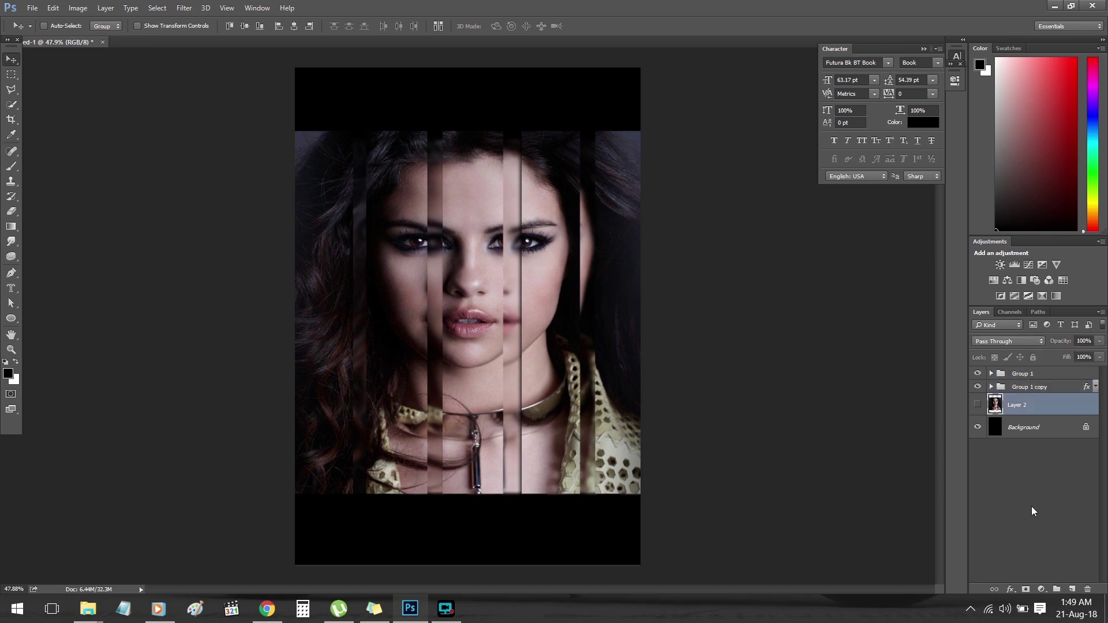
click(1035, 374)
click(1043, 590)
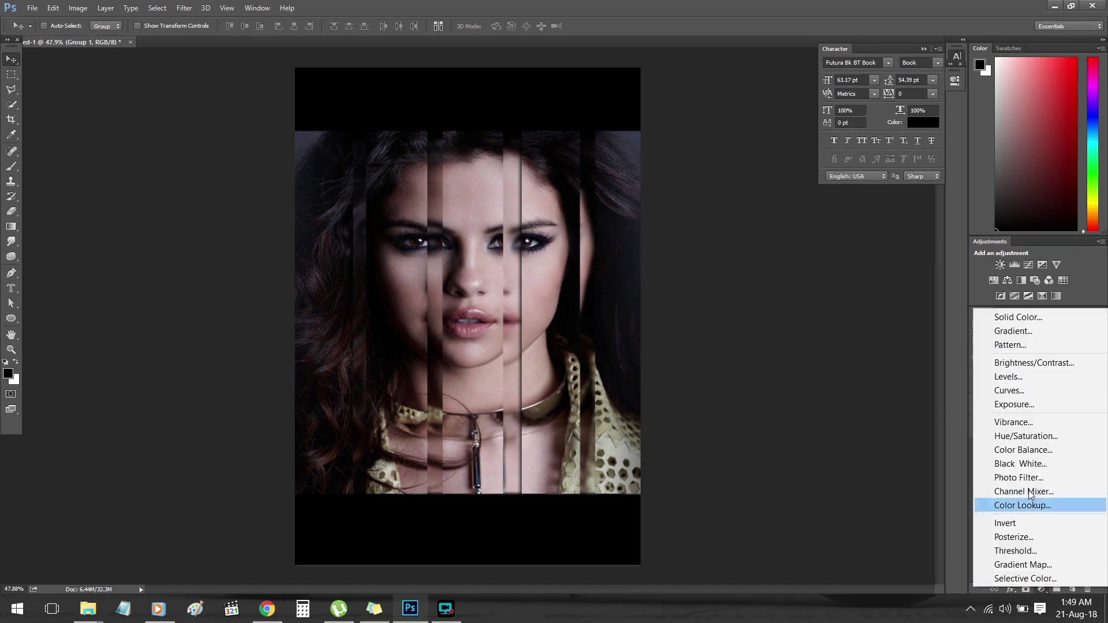
click(1016, 330)
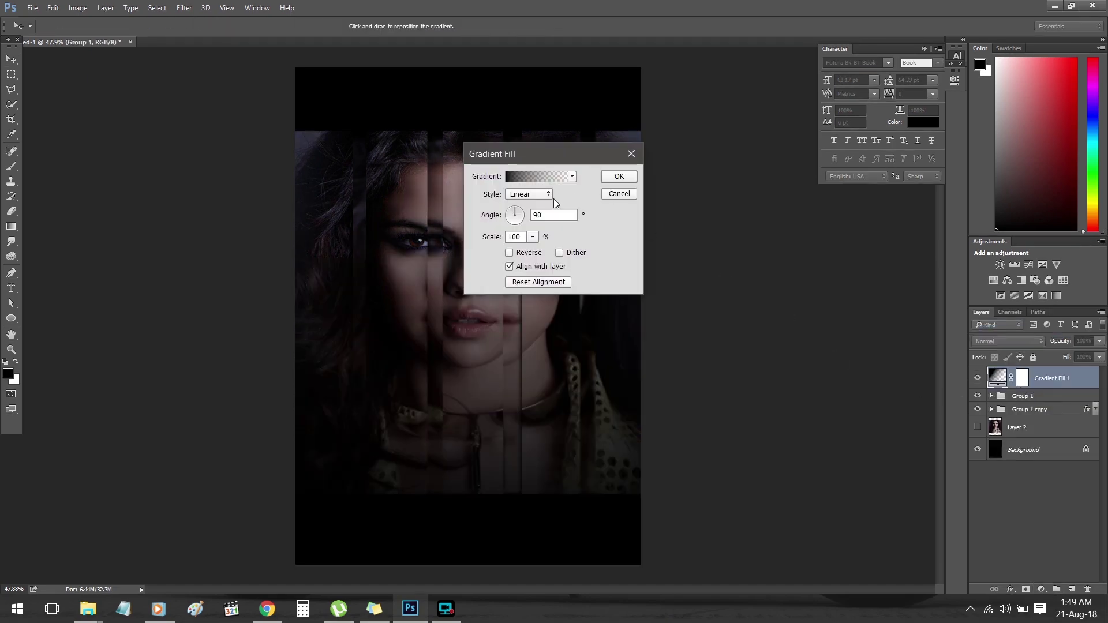
click(532, 196)
click(527, 211)
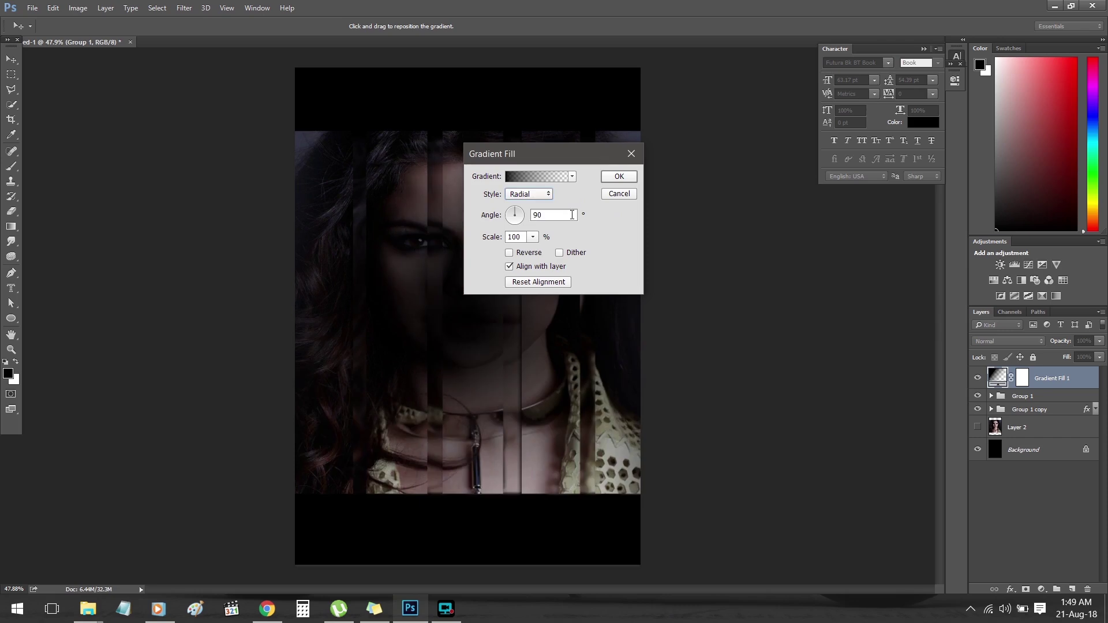
- Edit the gradient to run from 0% opacity at the centre to 100% black at the edges, then apply it
click(533, 177)
click(682, 237)
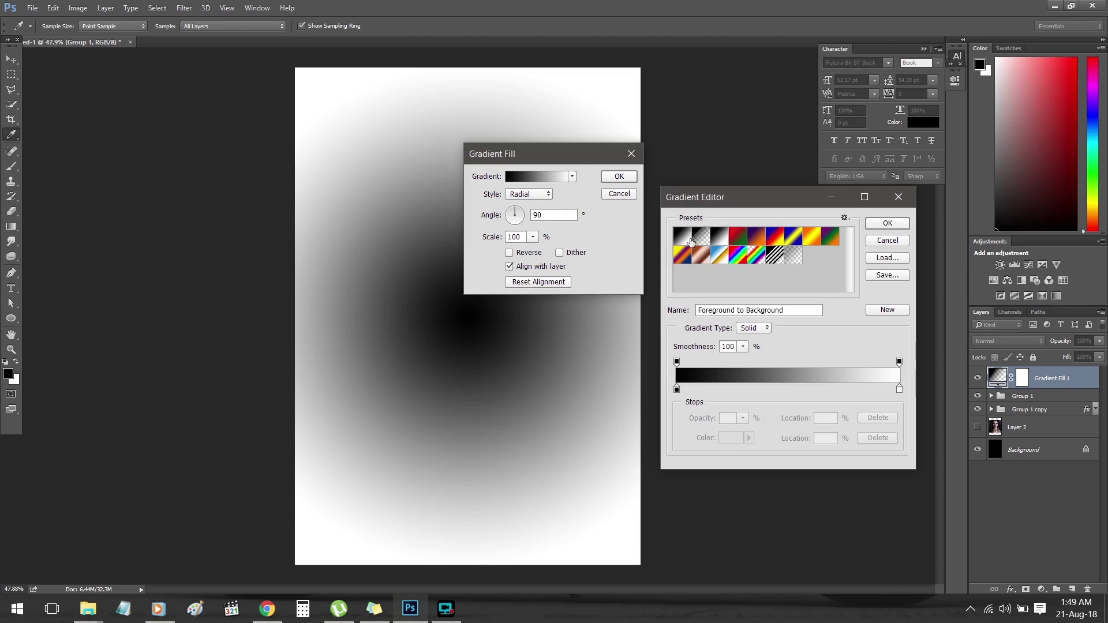
click(691, 242)
drag(684, 393, 827, 393)
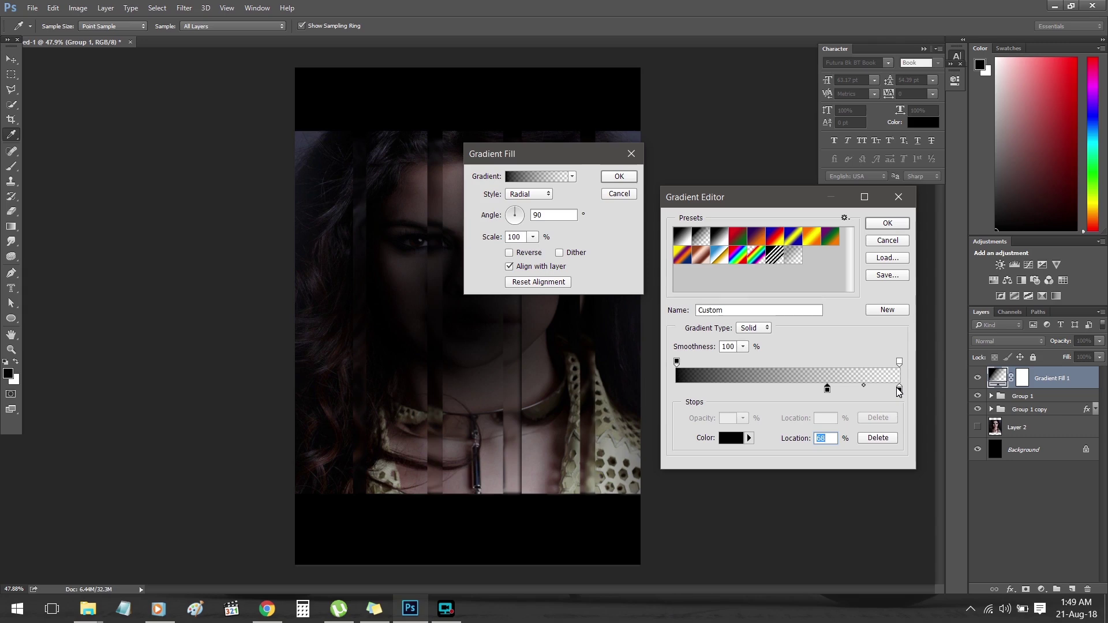
key(ctrl+z)
click(899, 362)
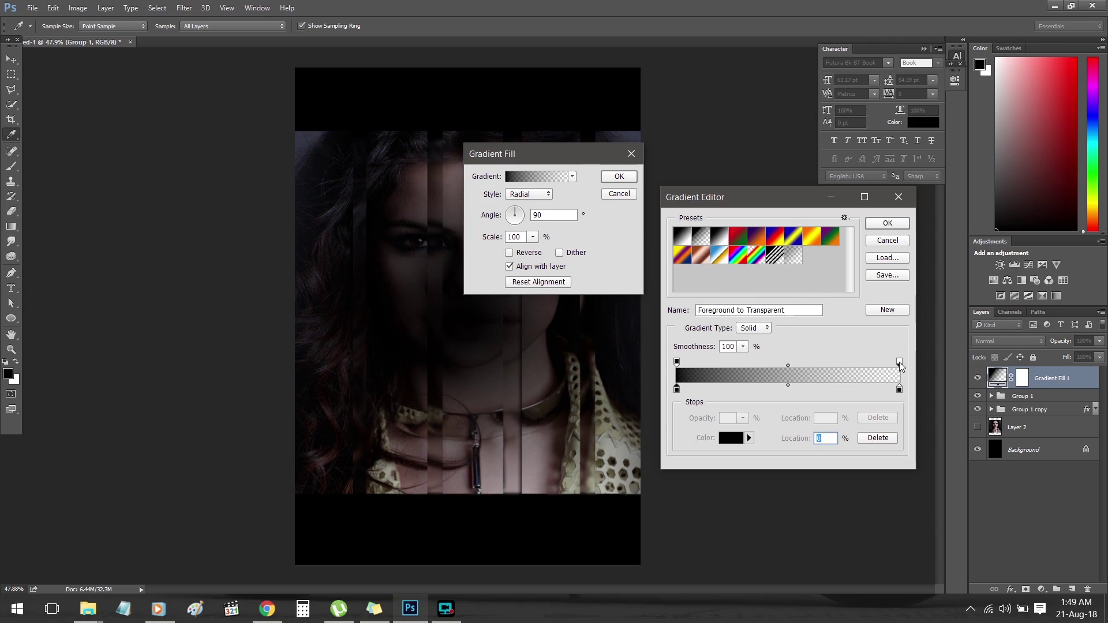
drag(700, 423, 722, 423)
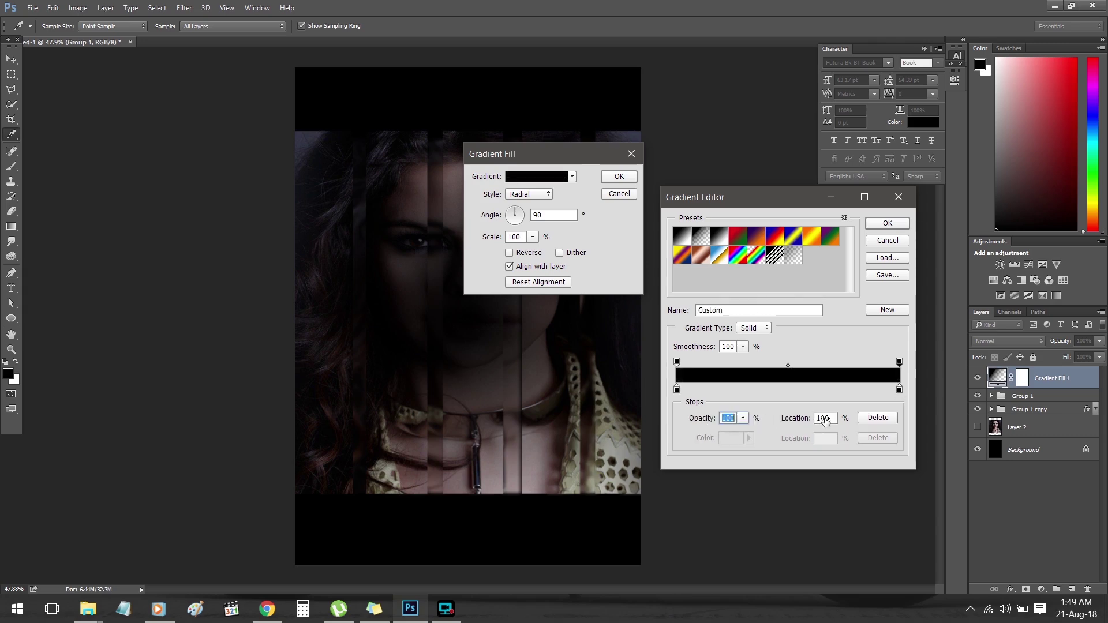
click(677, 362)
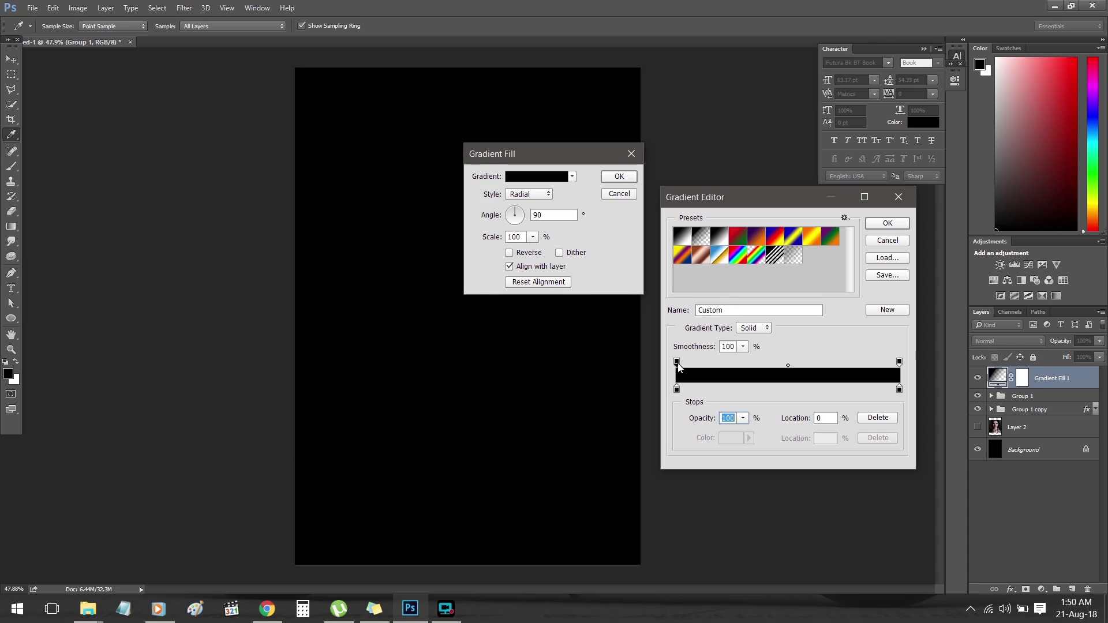
drag(707, 422, 626, 401)
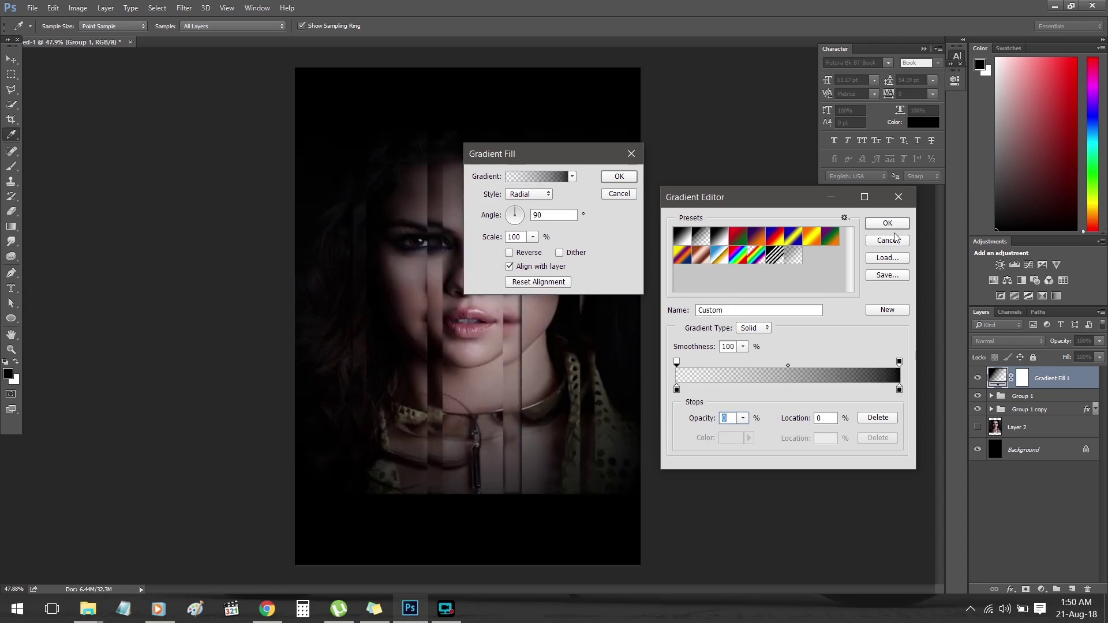
click(888, 224)
click(629, 176)
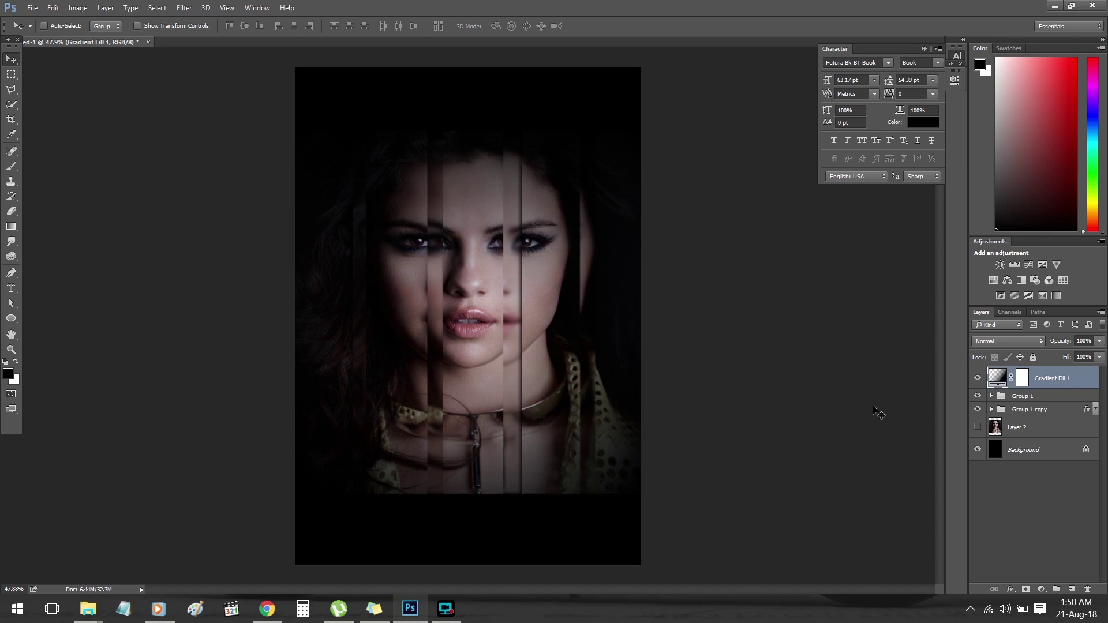
- Group Group 1 and Group 1 copy together with Ctrl+G
key(ctrl+t)
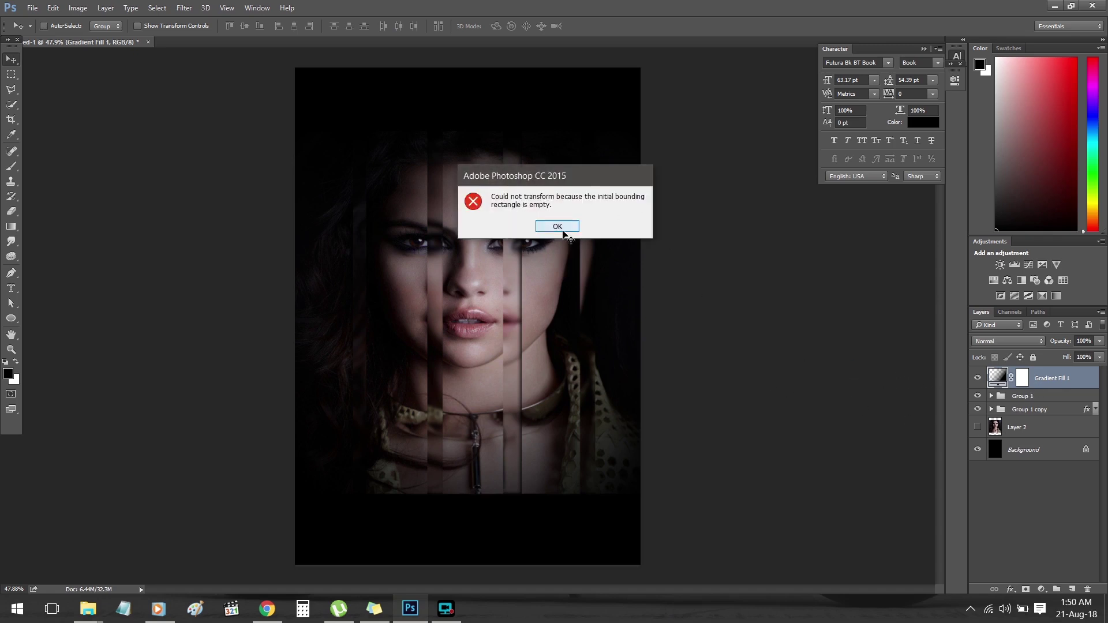
click(557, 226)
key(z)
drag(570, 400, 539, 401)
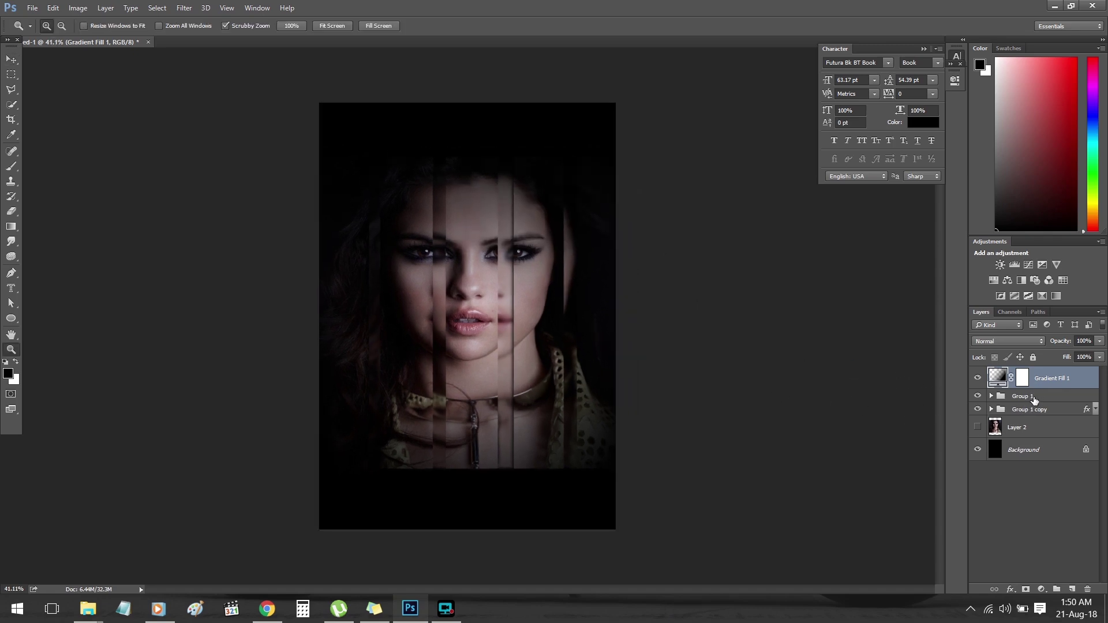
click(1034, 398)
key(ctrl+g)
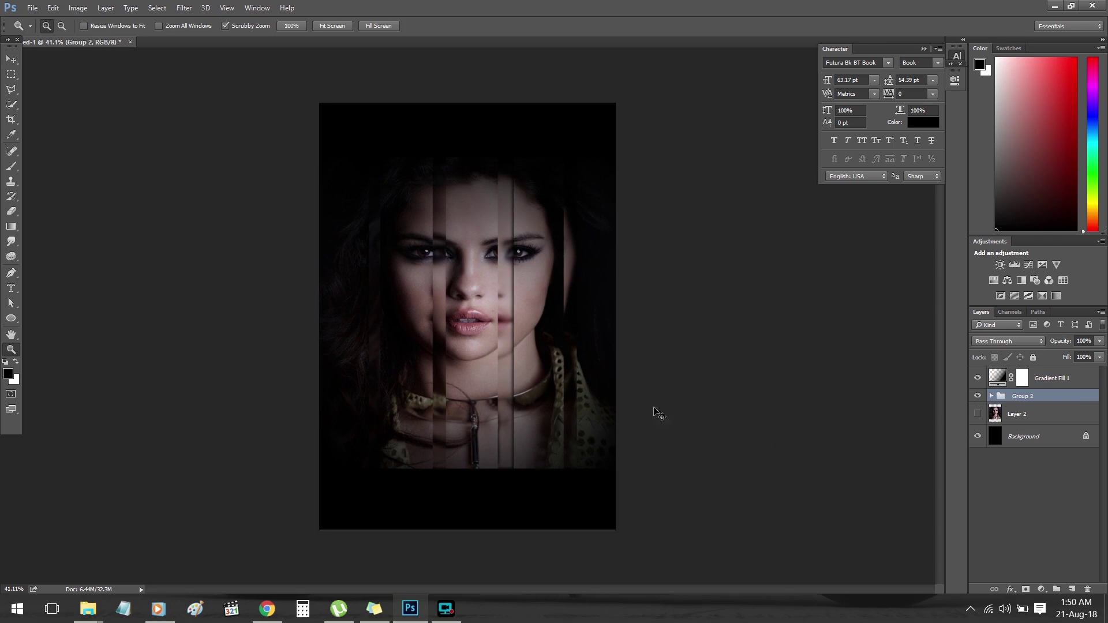
- Scale the grouped sliced portrait up to about 131%
key(ctrl+t)
drag(639, 153, 686, 105)
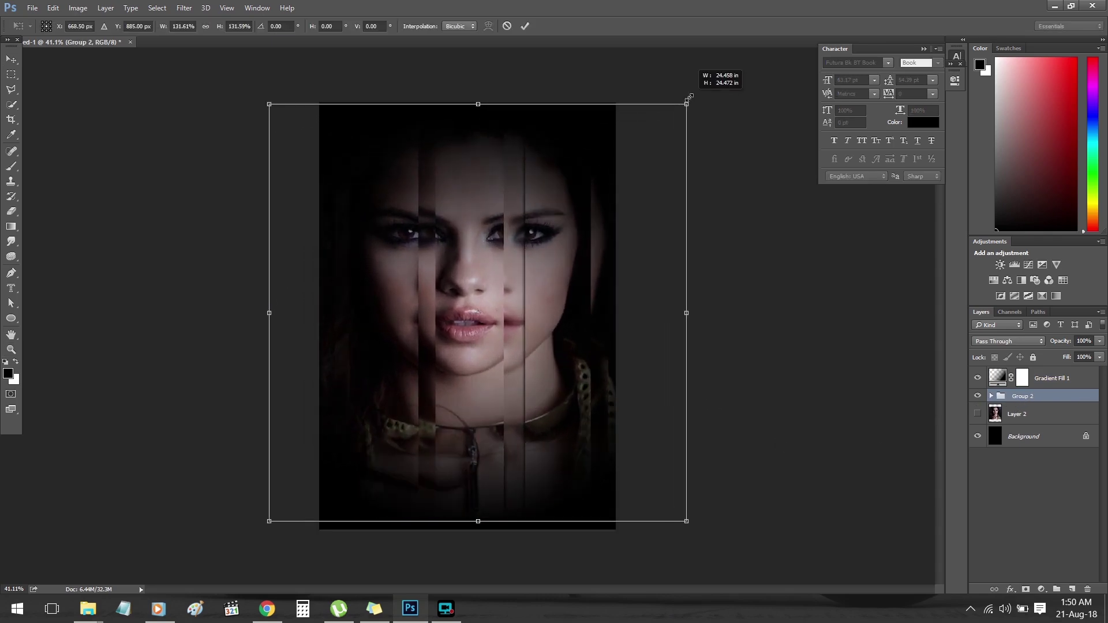
click(524, 25)
key(z)
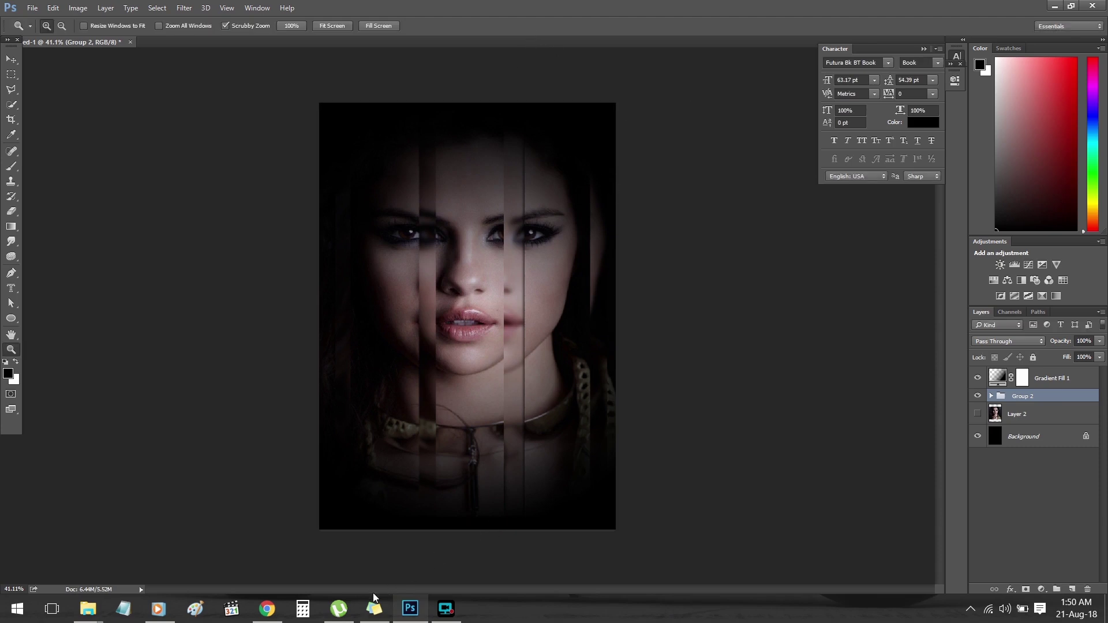
- In Explorer, go to The Artist (E:) > Posters and drag Poster_01.psd into Photoshop
click(88, 609)
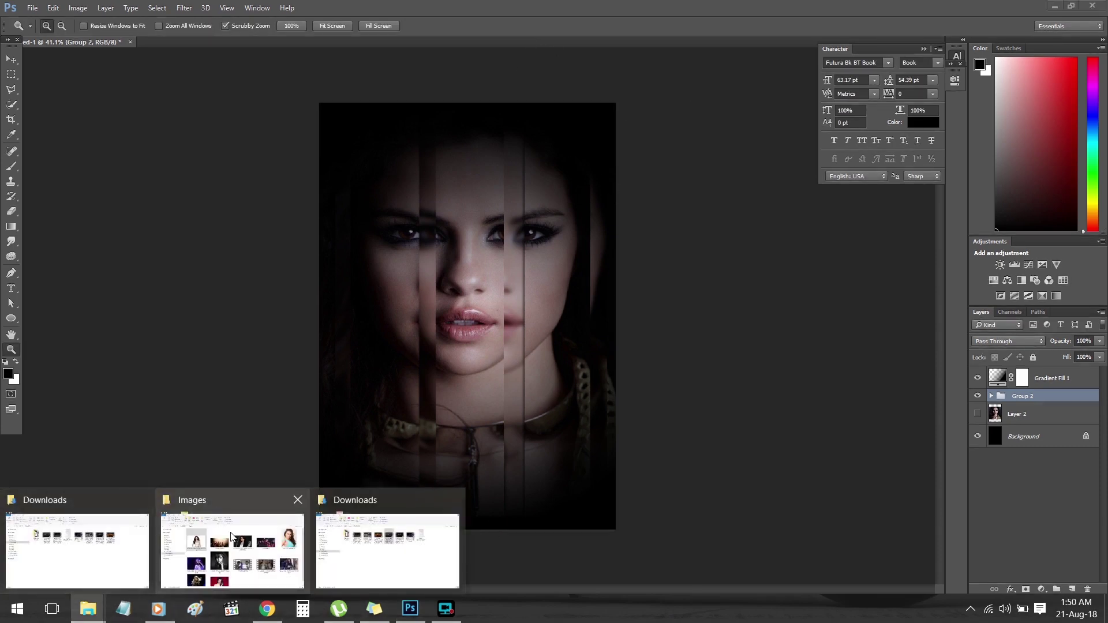
click(231, 537)
click(173, 110)
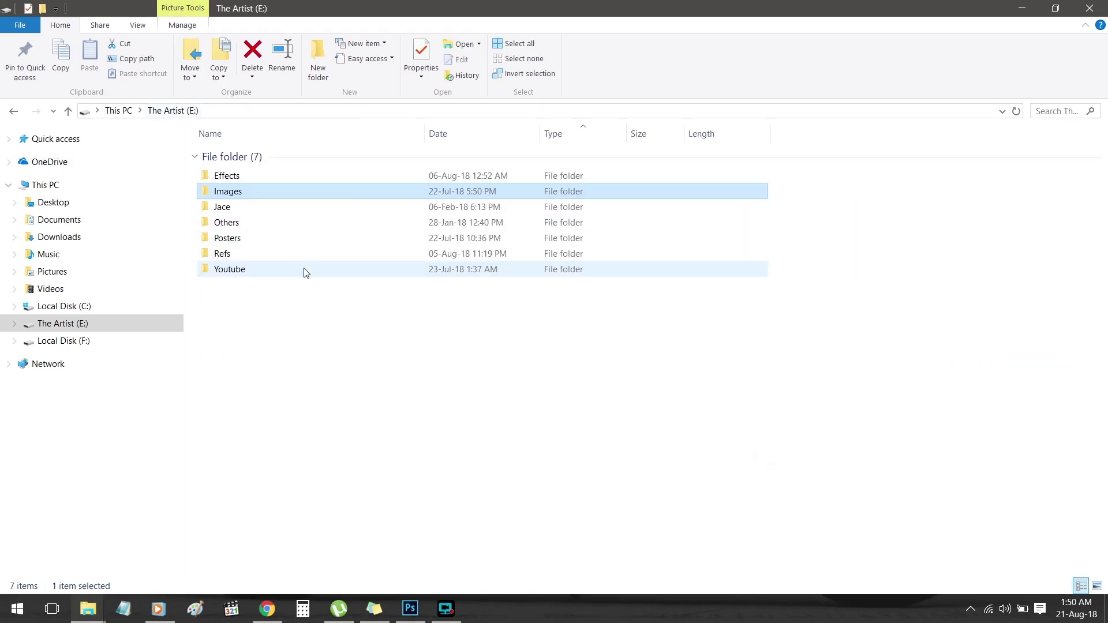
double_click(264, 237)
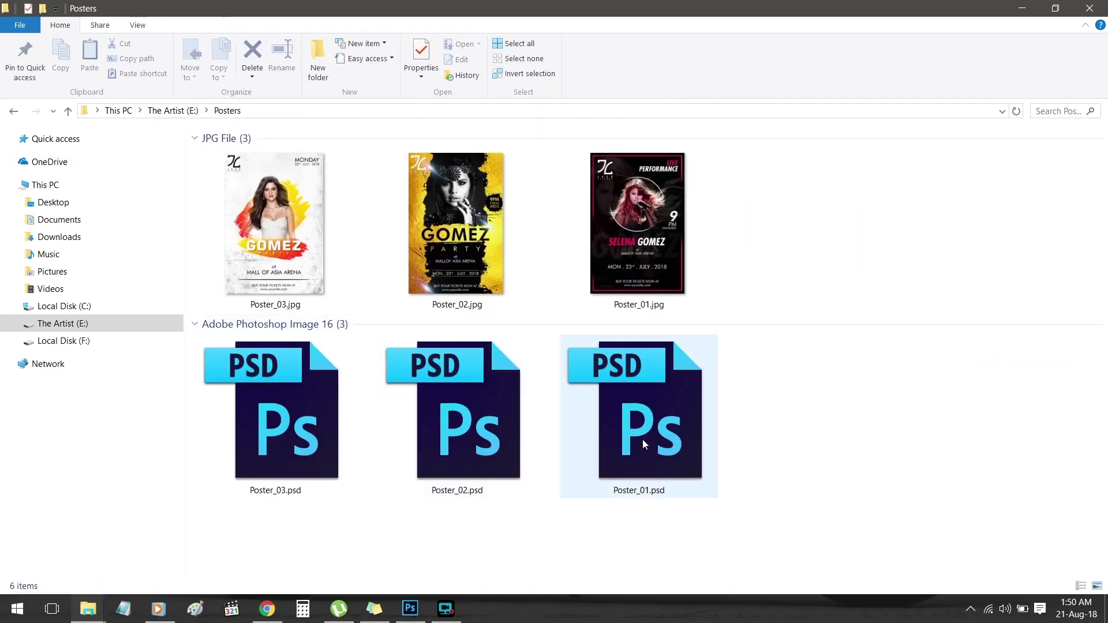
drag(667, 445, 385, 37)
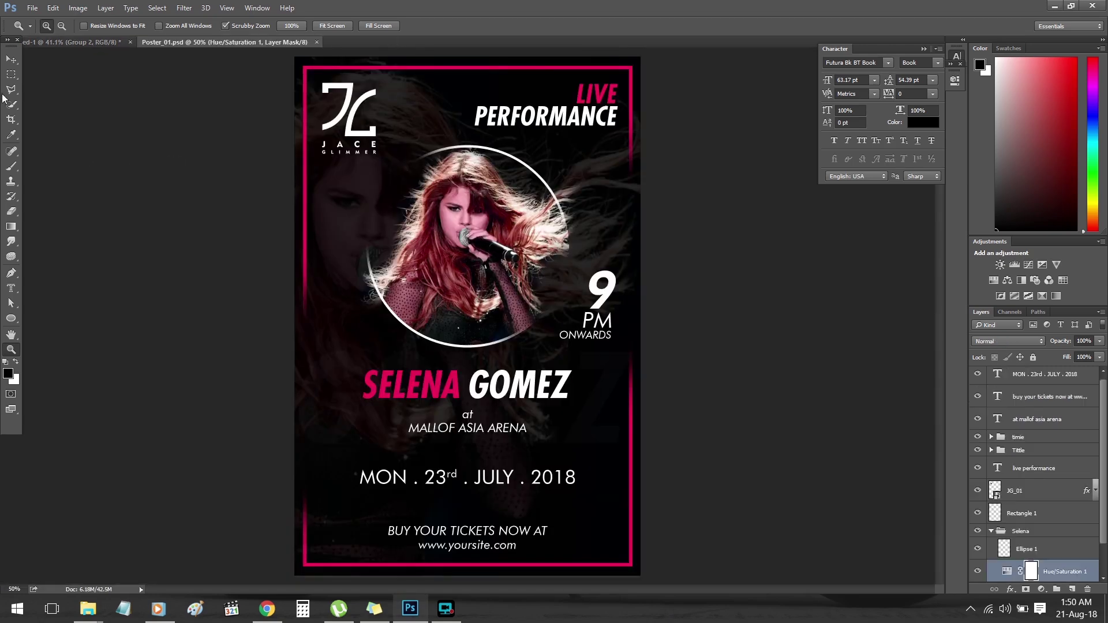
- In Poster_01, move the ticket text layer below the venue and drag it into the sliced-portrait poster
key(v)
click(1048, 401)
click(1032, 375)
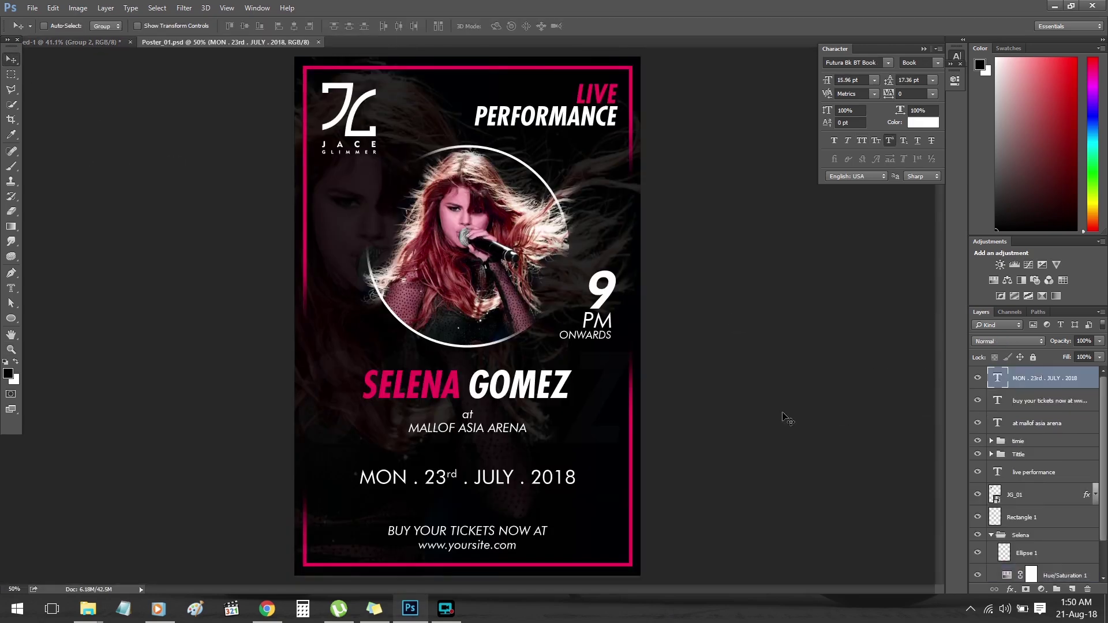
click(99, 44)
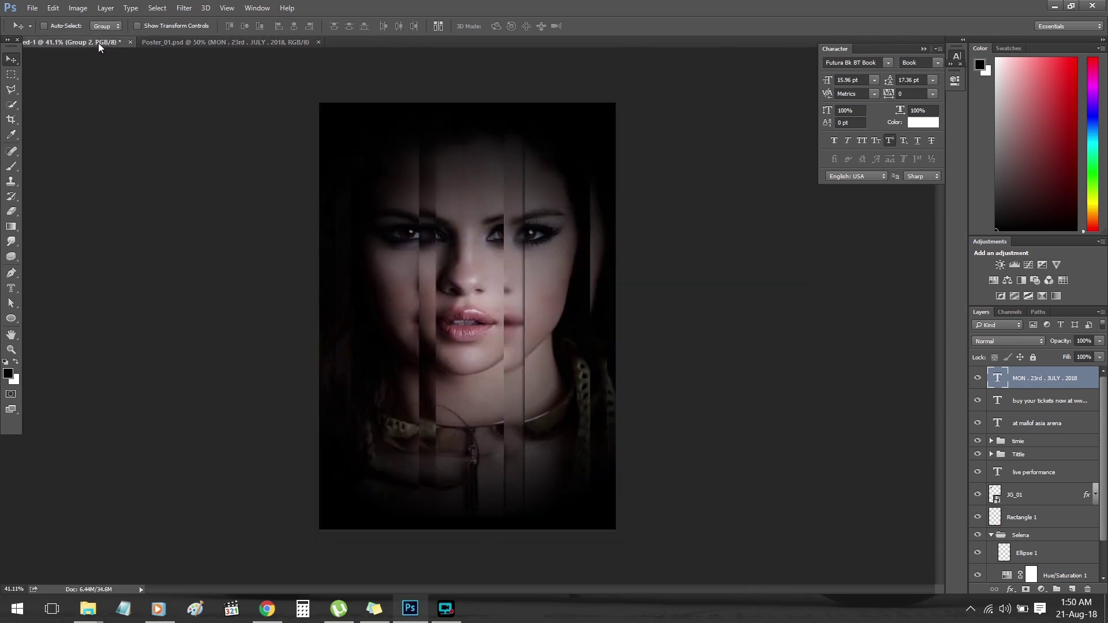
click(241, 45)
click(1039, 473)
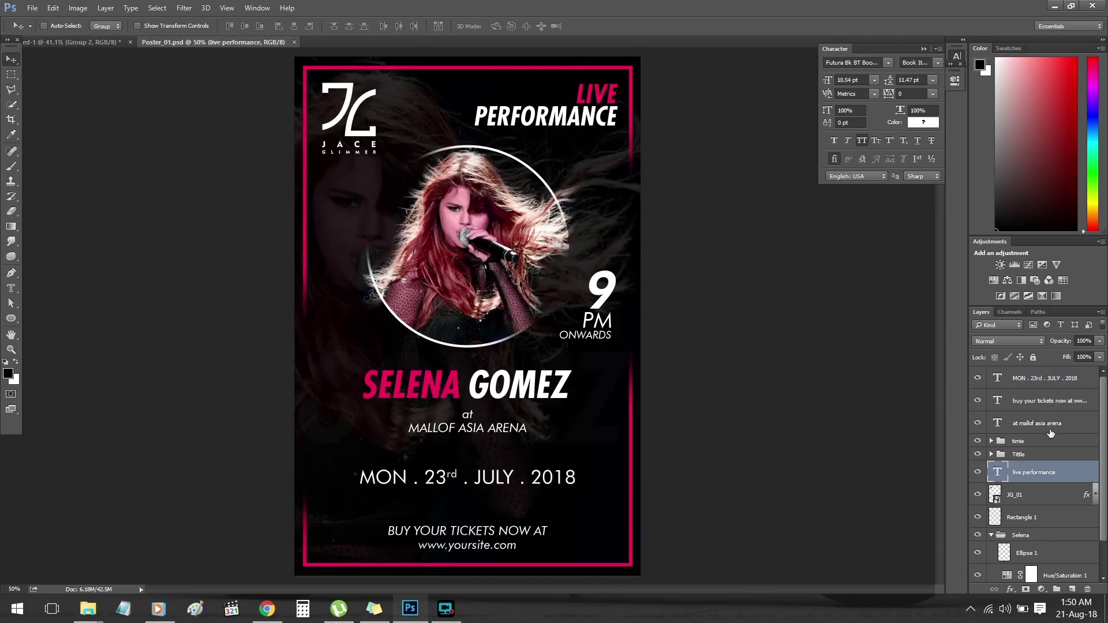
click(1039, 422)
click(1047, 403)
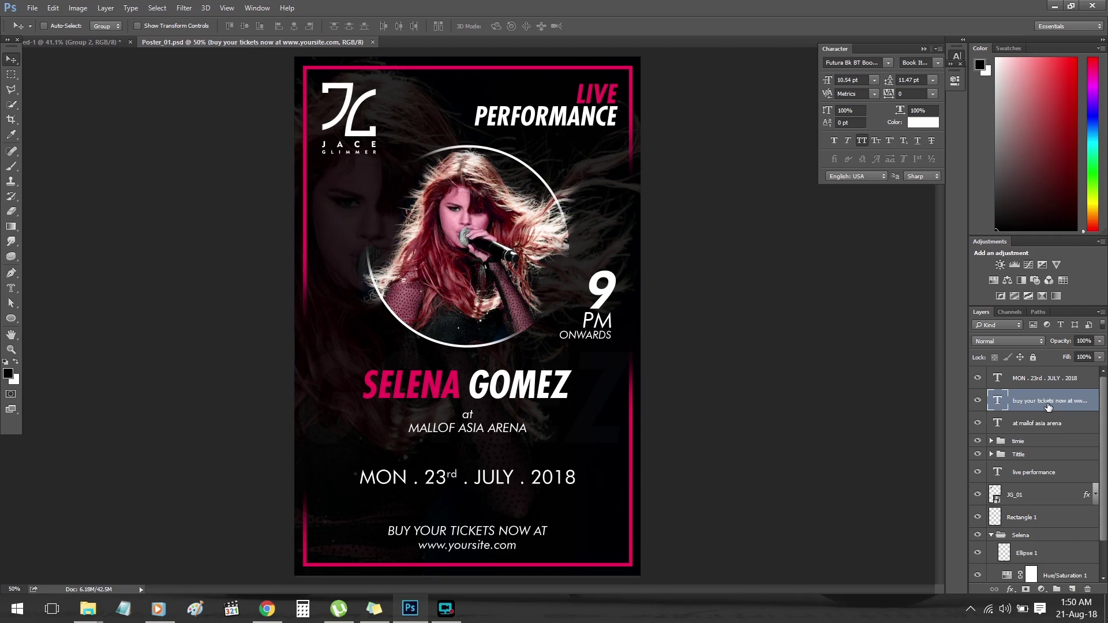
drag(1049, 407, 1048, 430)
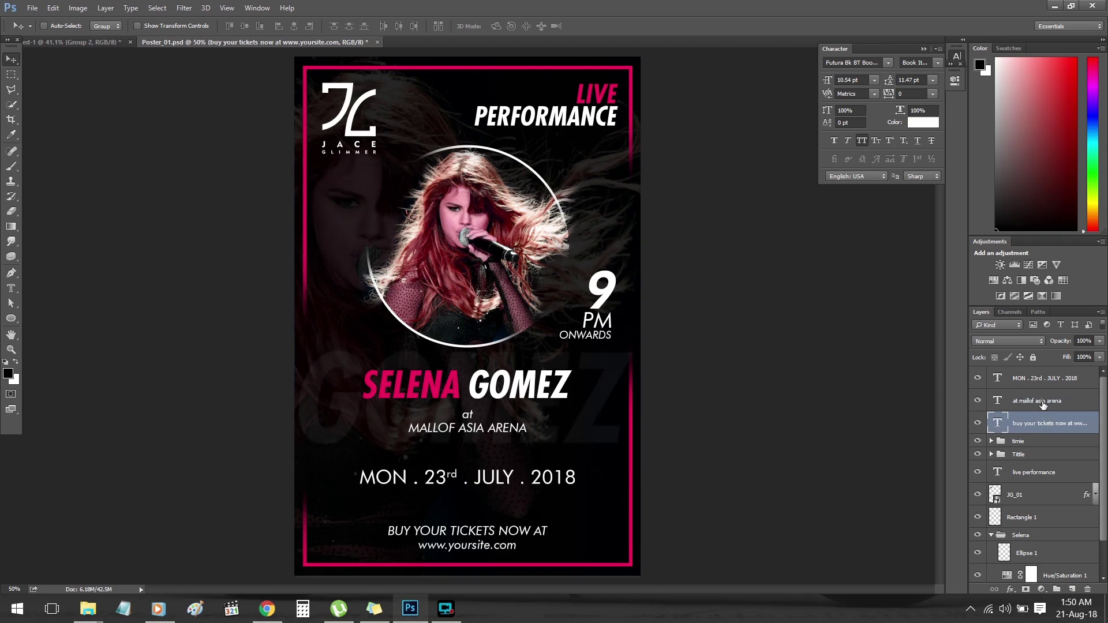
click(1044, 404)
click(1048, 424)
mouse_move(530, 538)
mouse_down()
mouse_move(88, 46)
mouse_move(528, 500)
mouse_up()
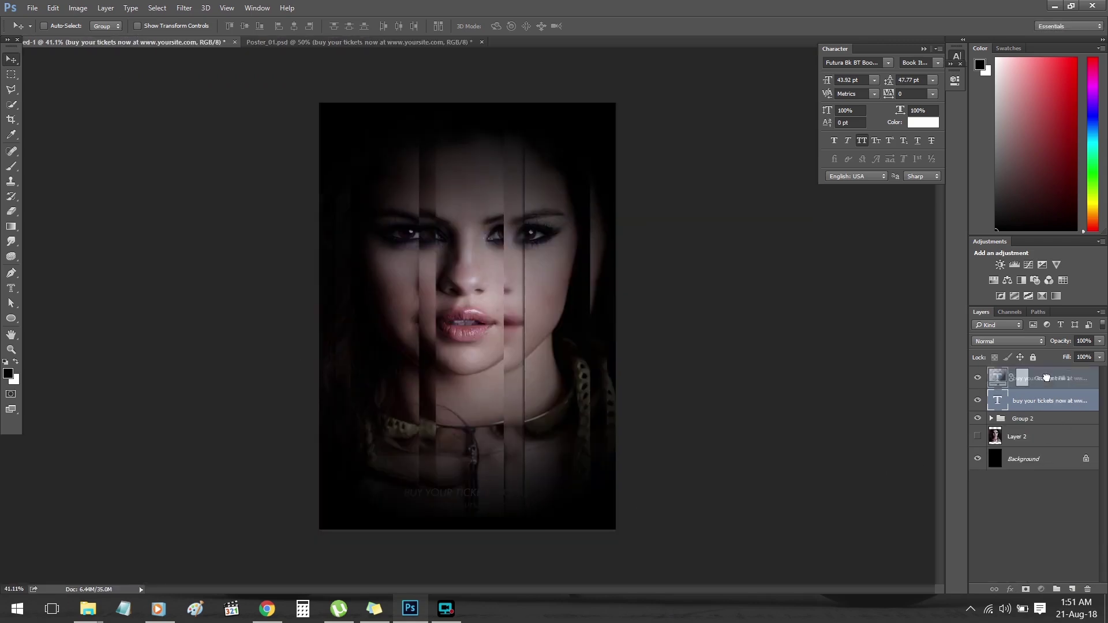
- Move the ticket text above the gradient fill and rename Group 2 to 'Model'
drag(1058, 404, 1043, 370)
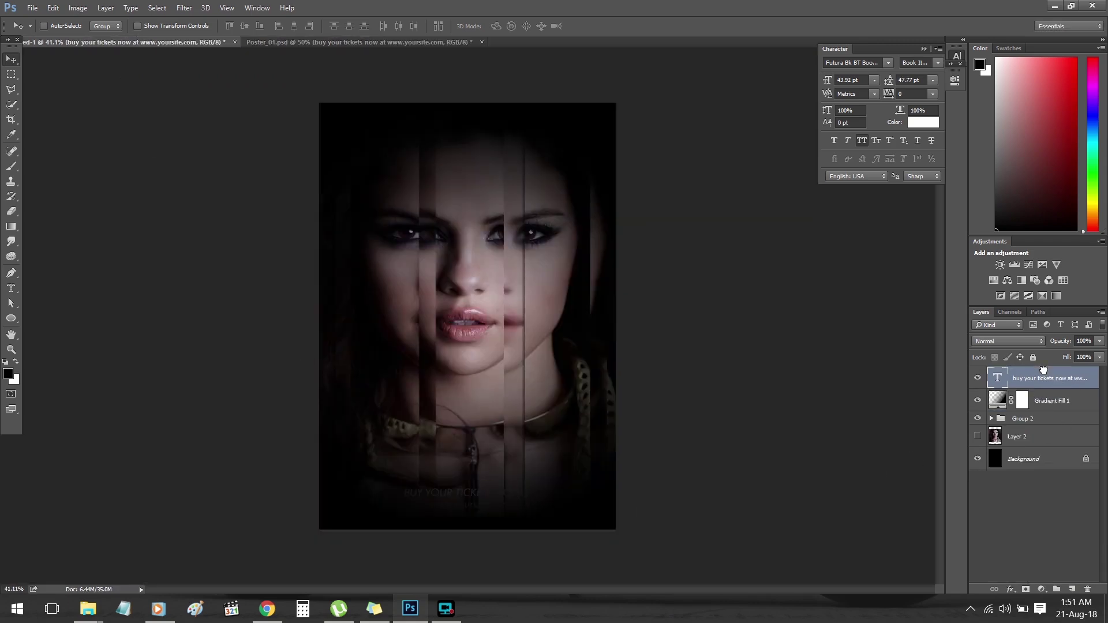
click(1029, 434)
double_click(1025, 419)
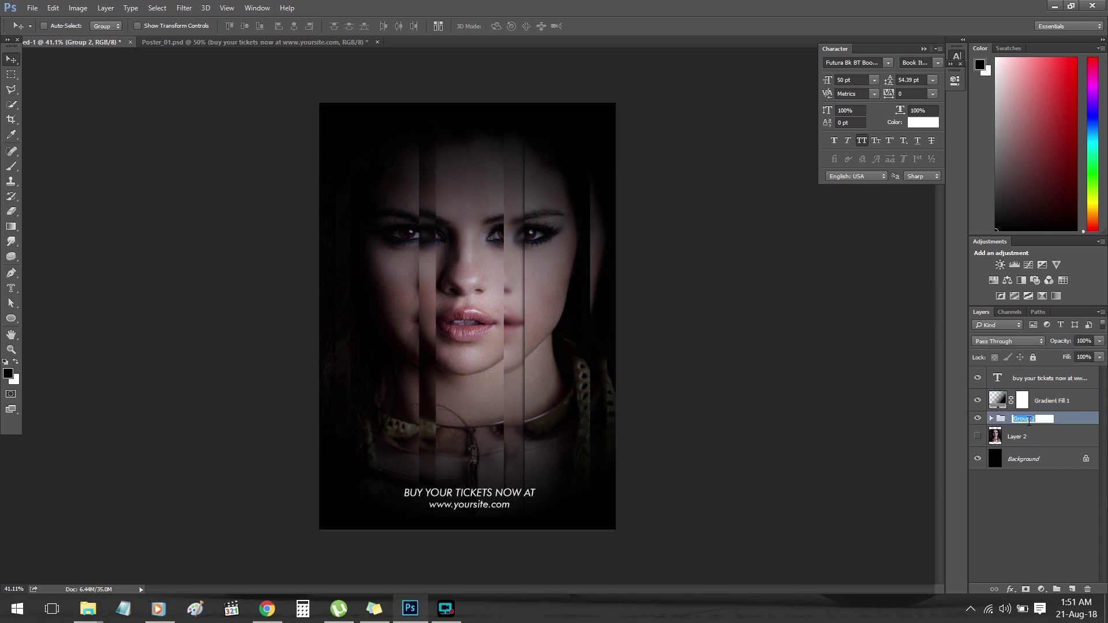
text(Mode)
text(l)
key(Return)
- Put Gradient Fill 1 inside the Model group and delete the unused photo layer
click(1040, 441)
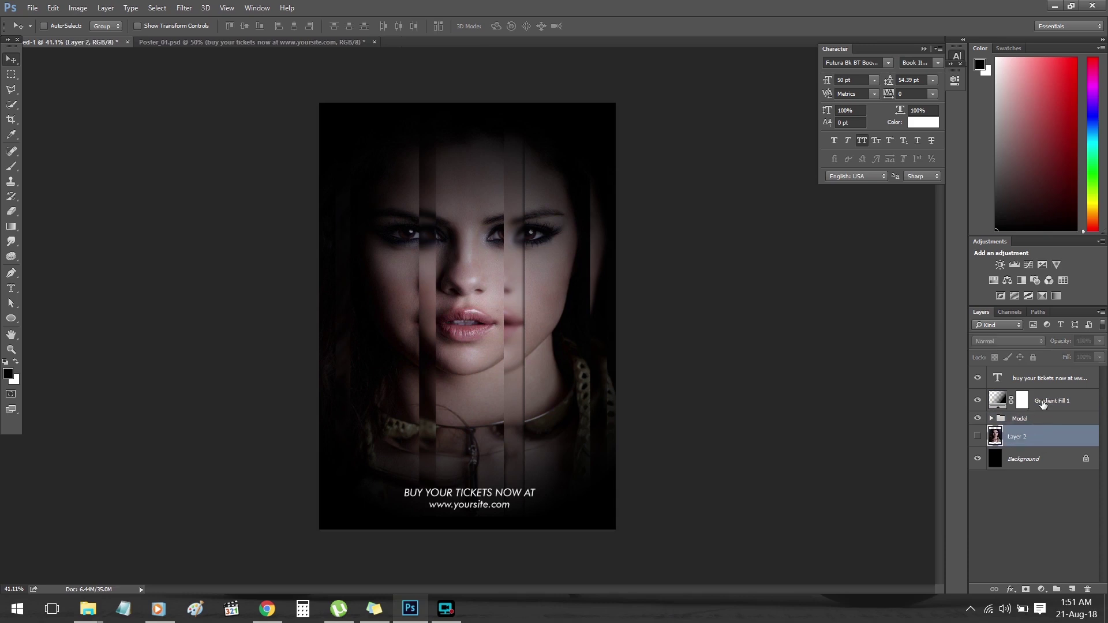
click(1045, 406)
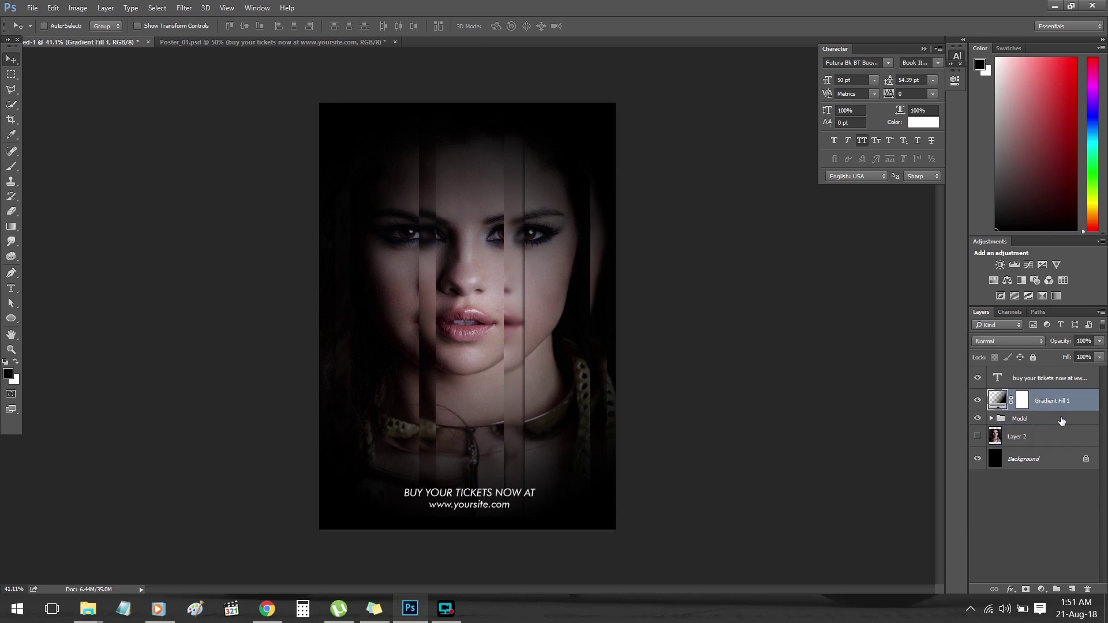
drag(1042, 413, 1045, 416)
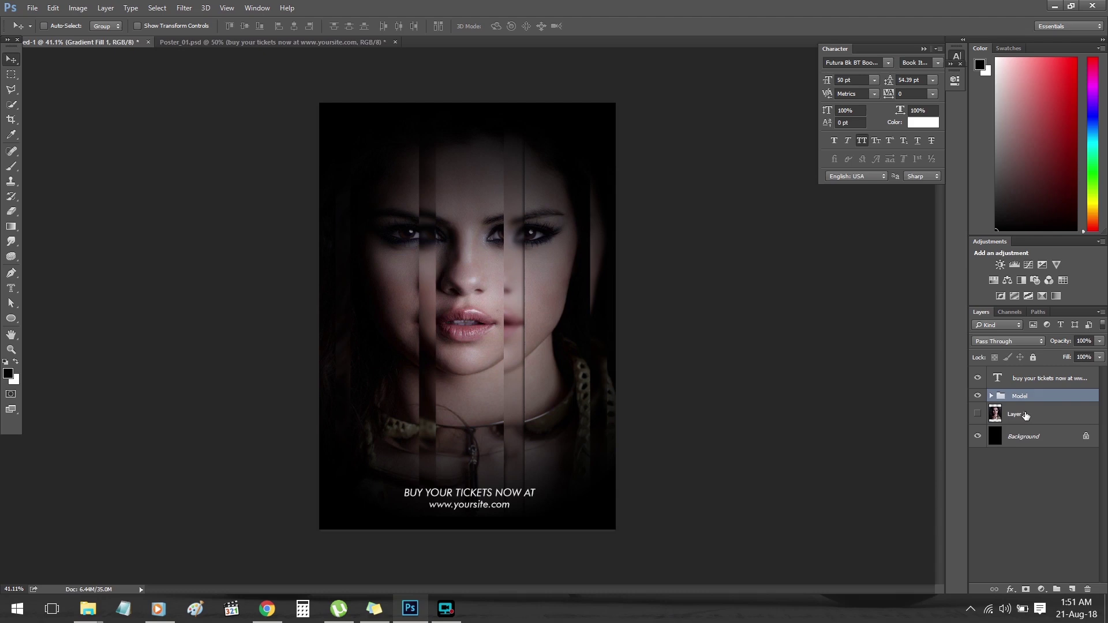
click(1019, 419)
key(Delete)
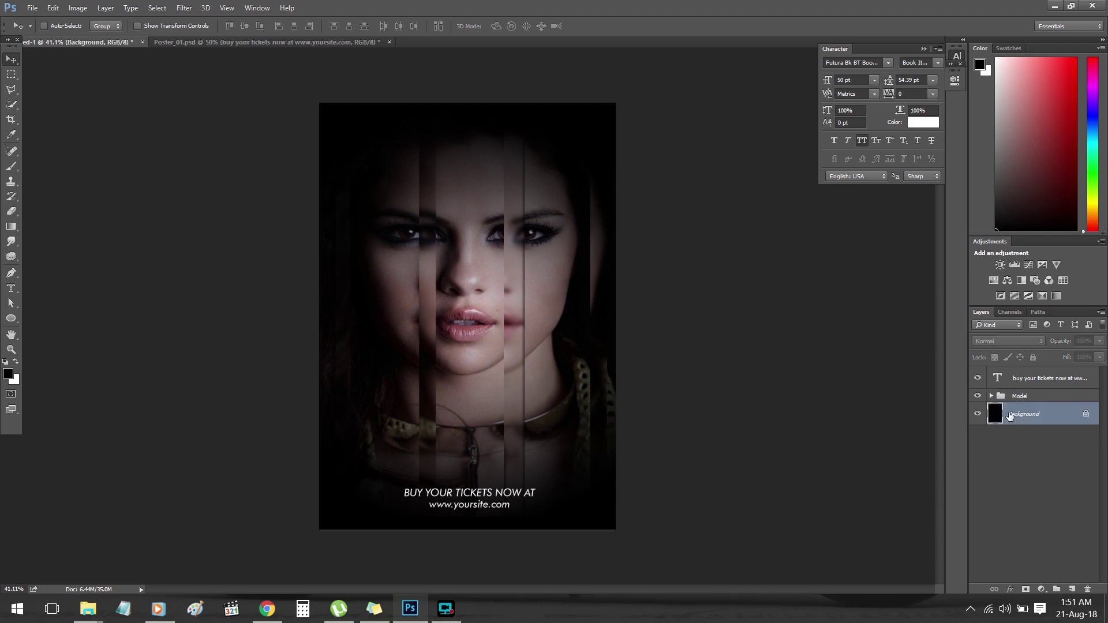
key(Delete)
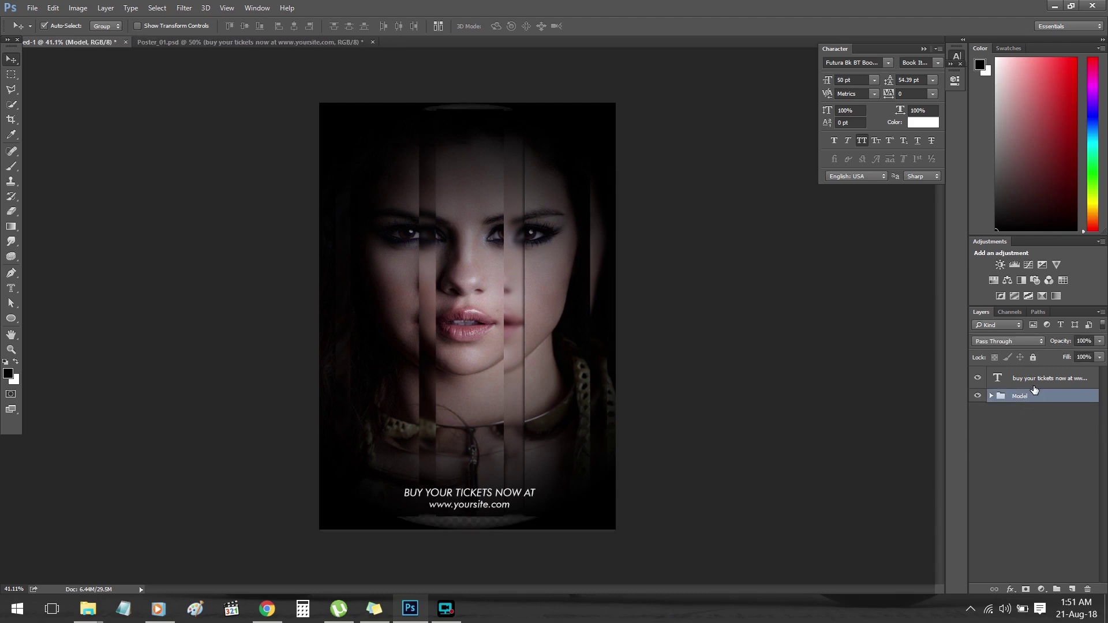
key(ctrl+z)
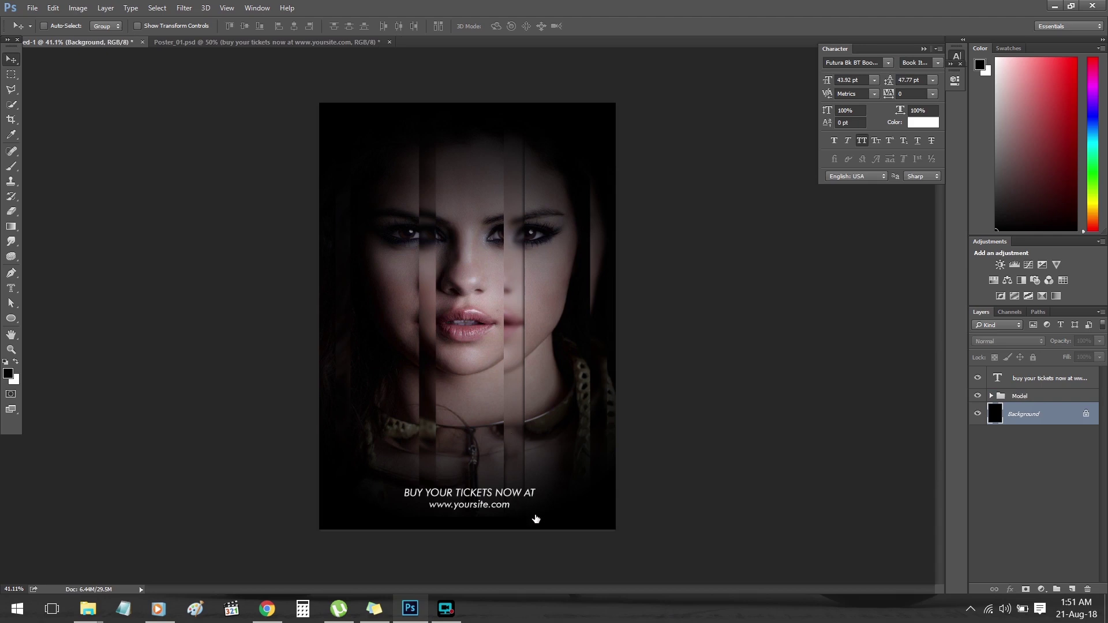
drag(502, 511, 468, 572)
key(z)
key(t)
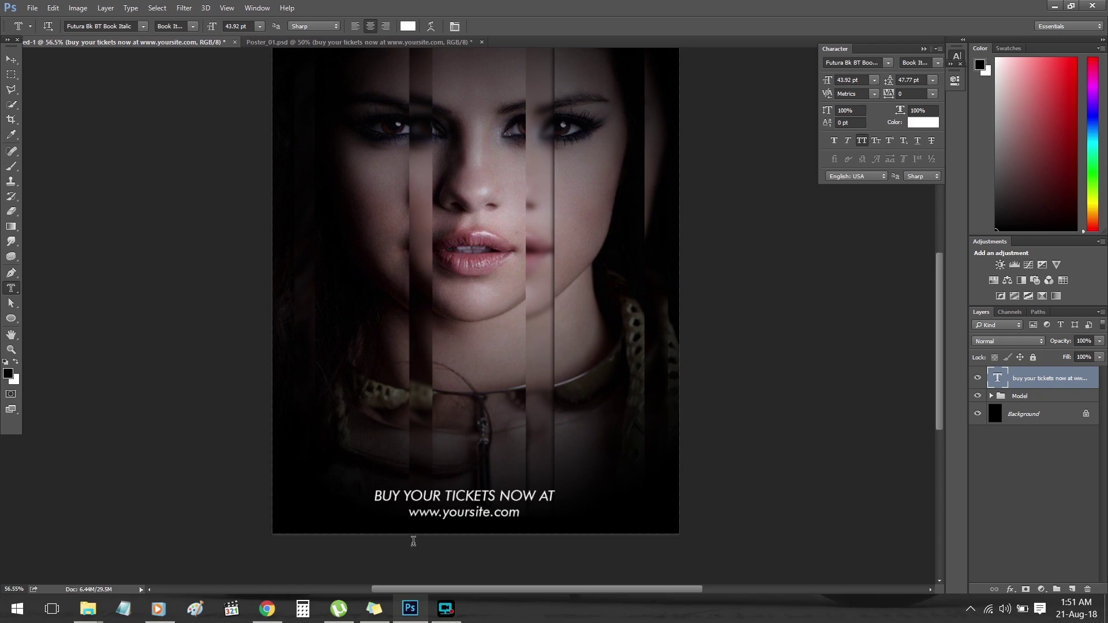
drag(413, 516, 522, 515)
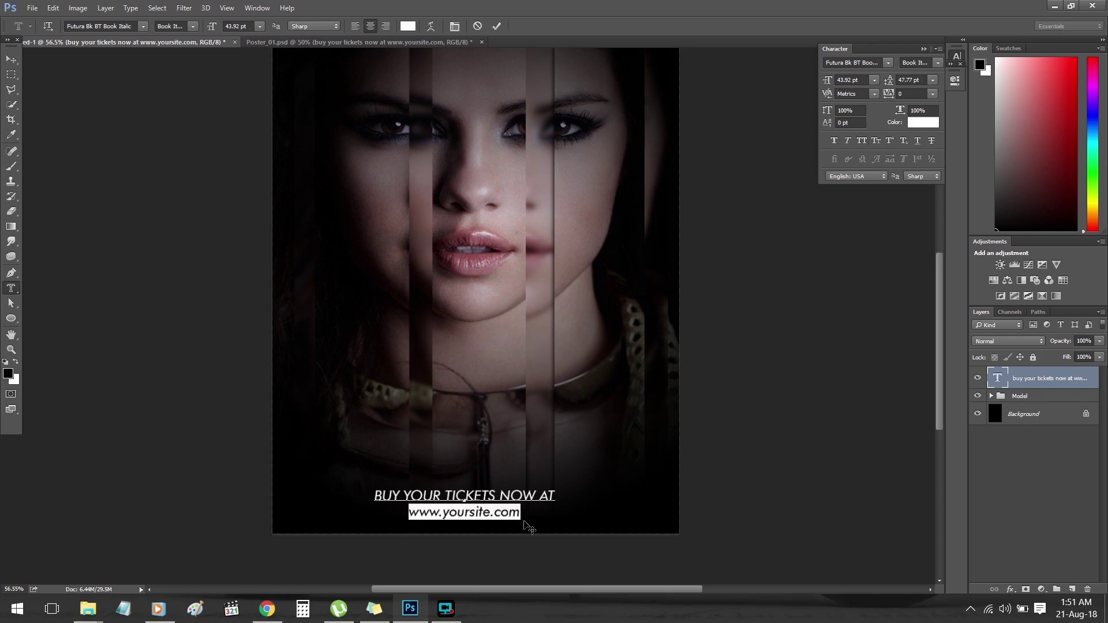
key(BackSpace)
key(BackSpace)
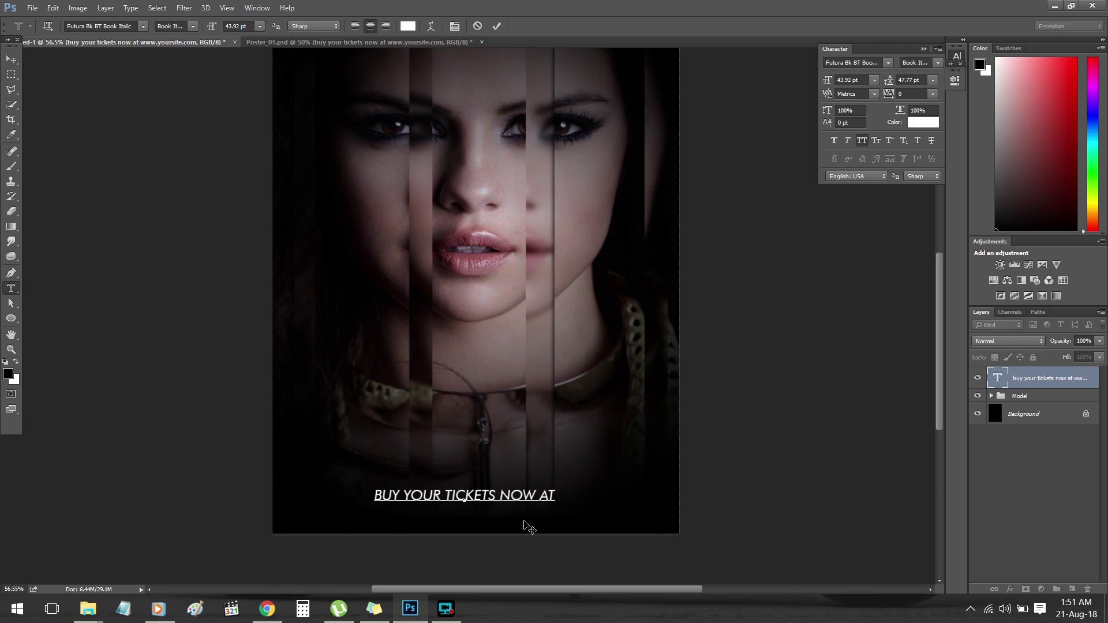
text(www)
key(BackSpace)
key(BackSpace)
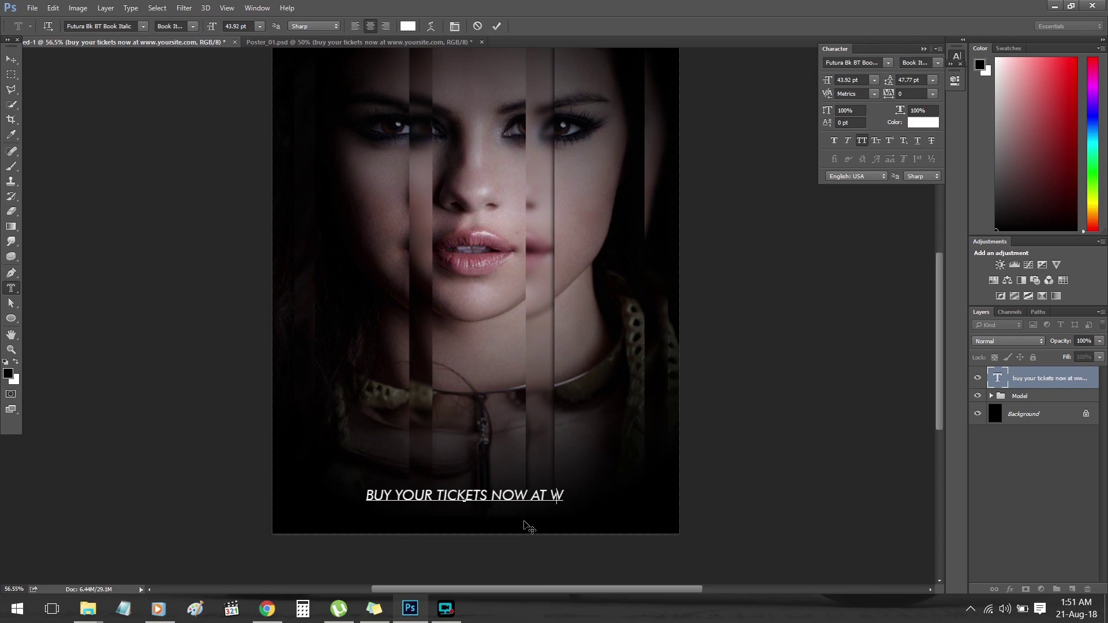
key(BackSpace)
text(- www)
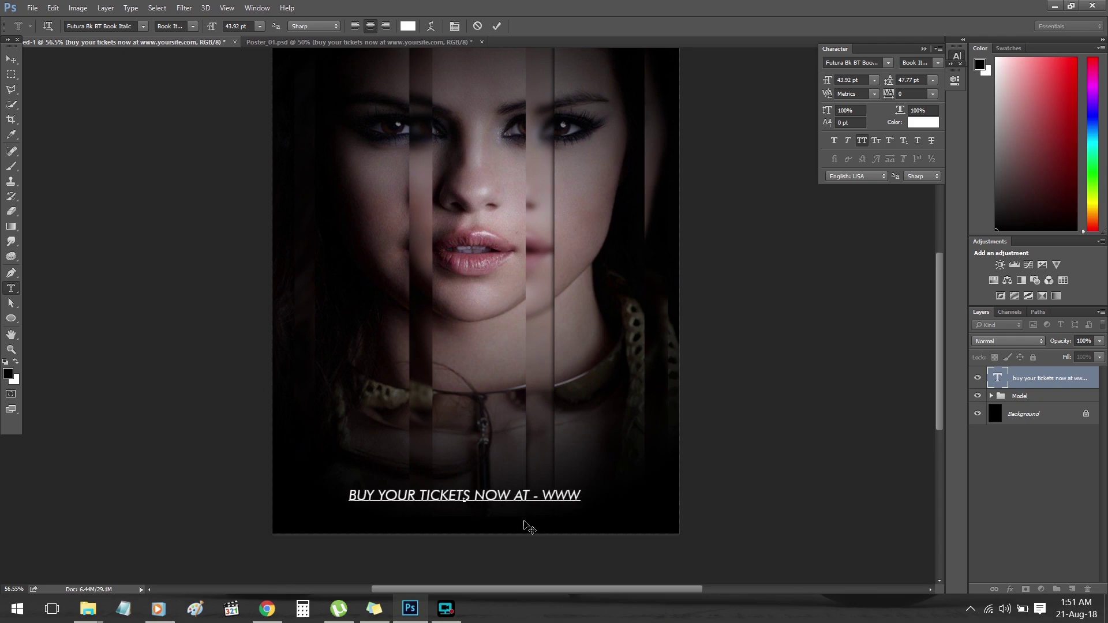
text(.your)
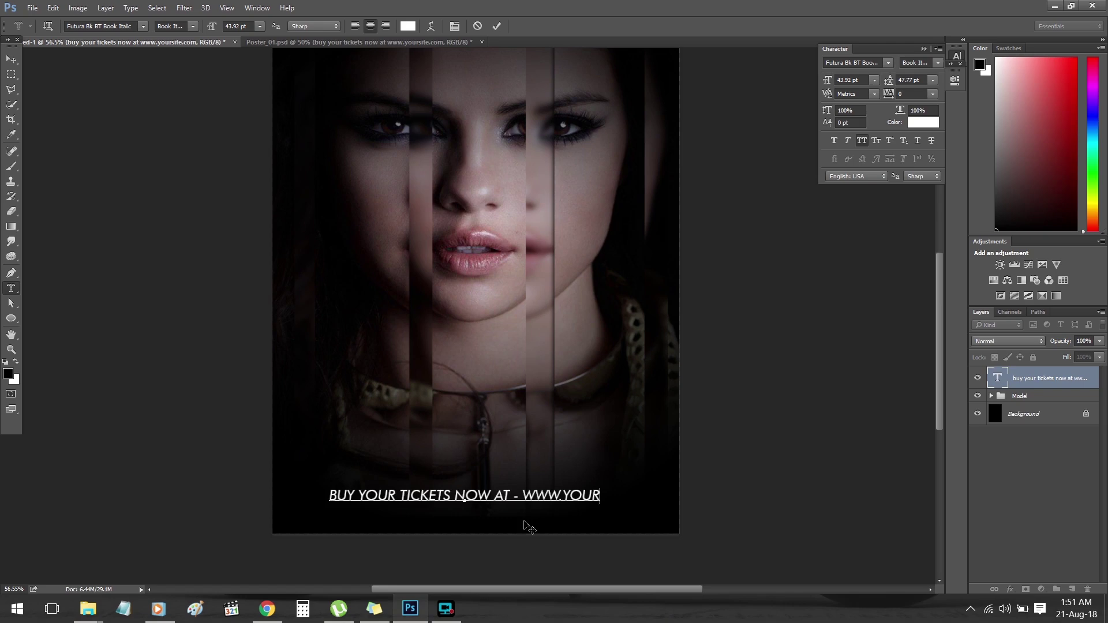
text(site.co)
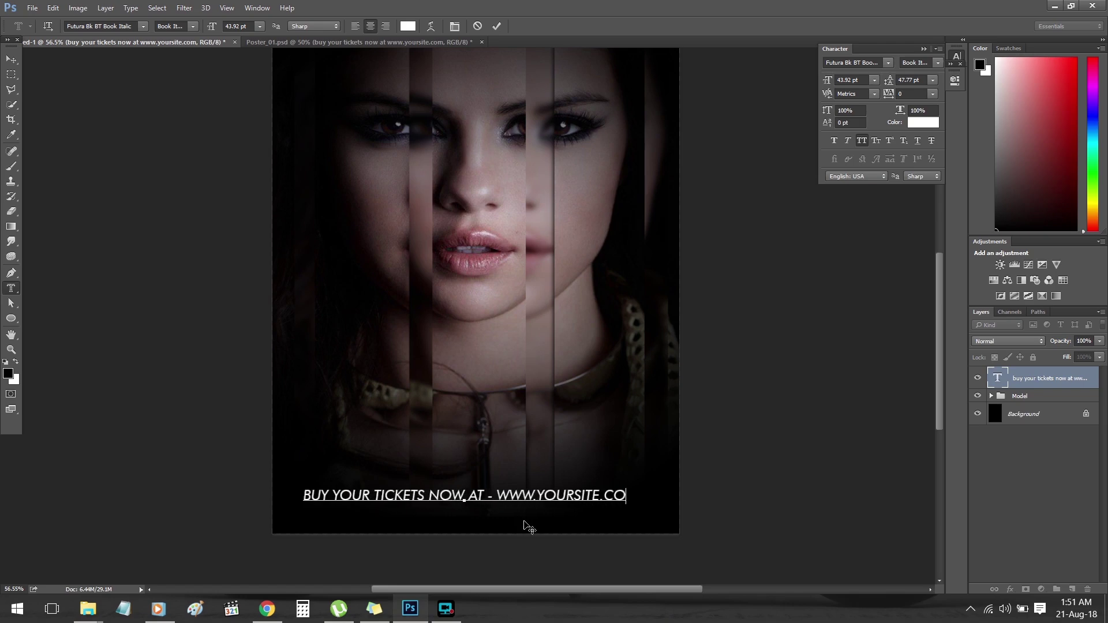
text(m)
- Scale the ticket line down to about 84%
click(11, 60)
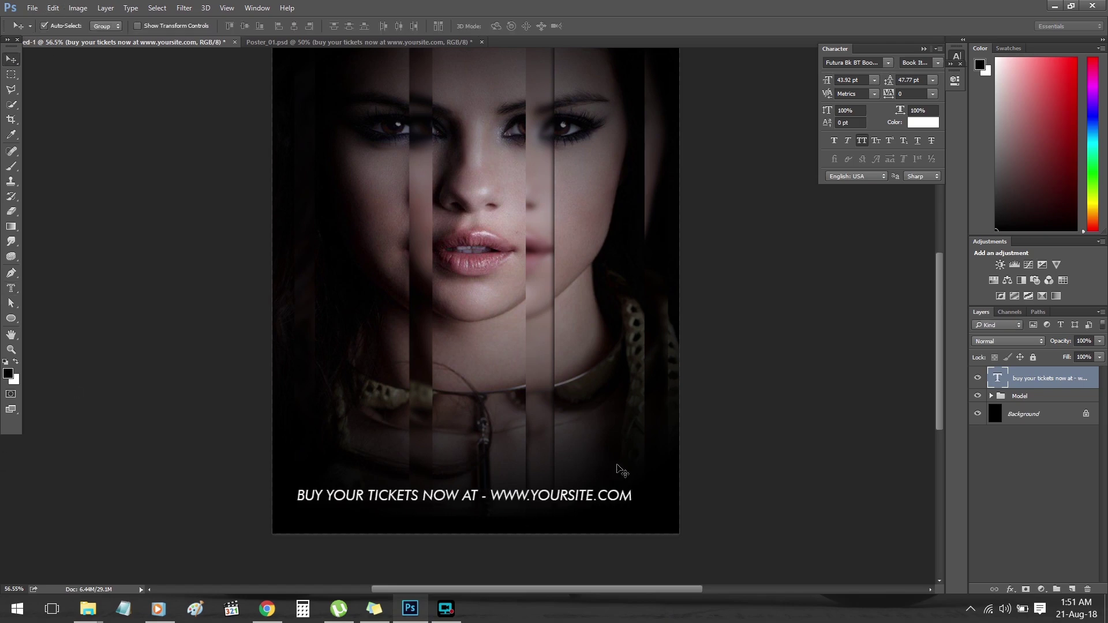
key(ctrl+t)
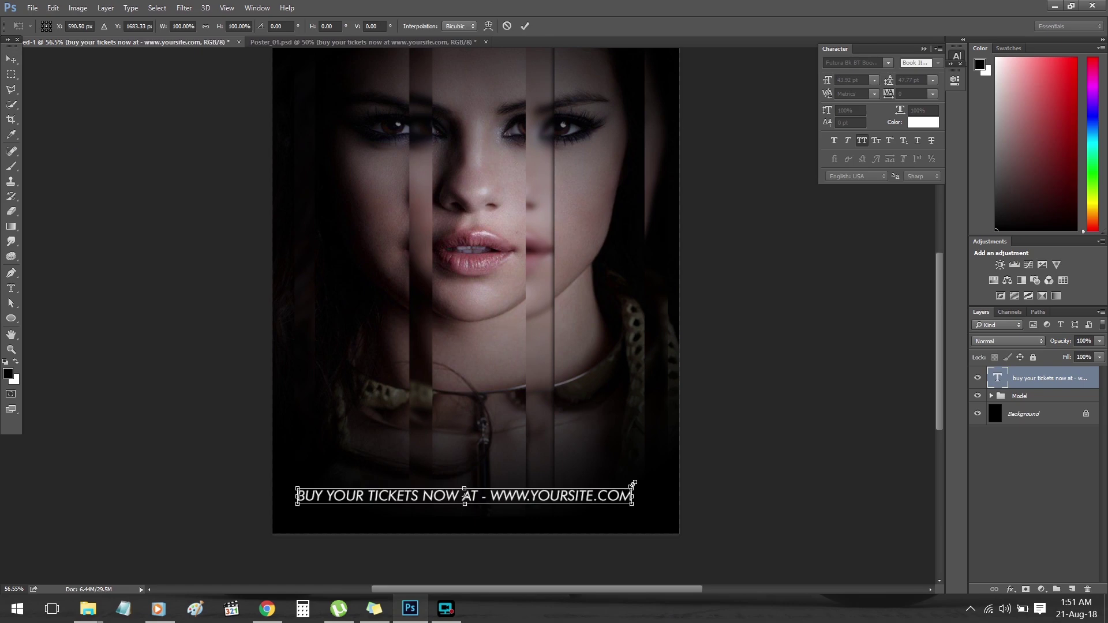
drag(632, 484, 580, 491)
click(524, 26)
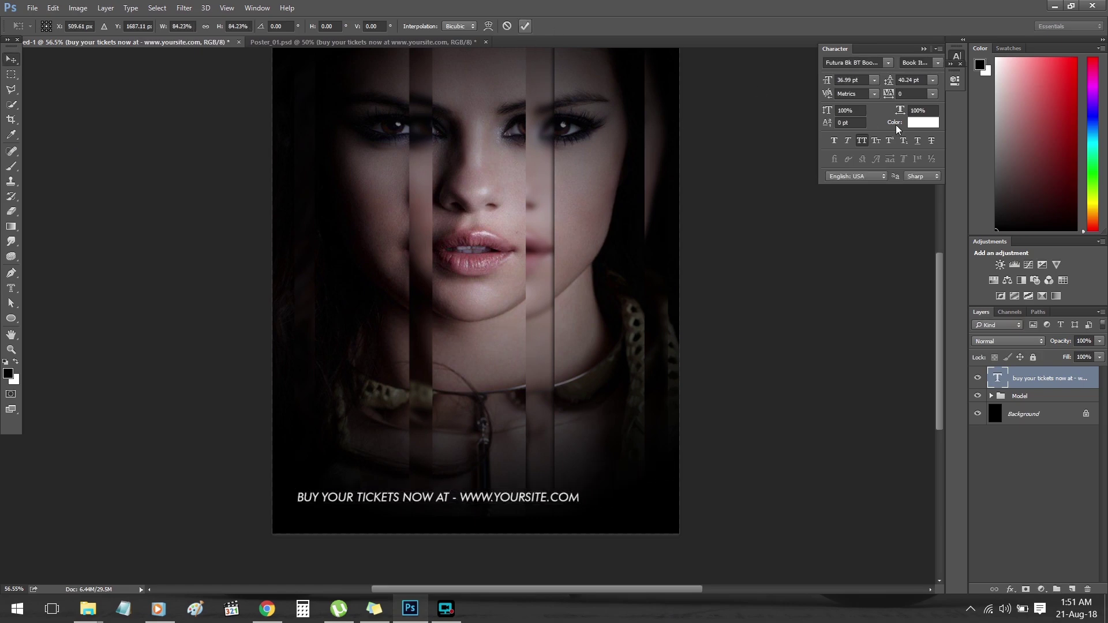
- Set the ticket line's tracking to 100 and centre it near the poster bottom
click(888, 93)
text(50)
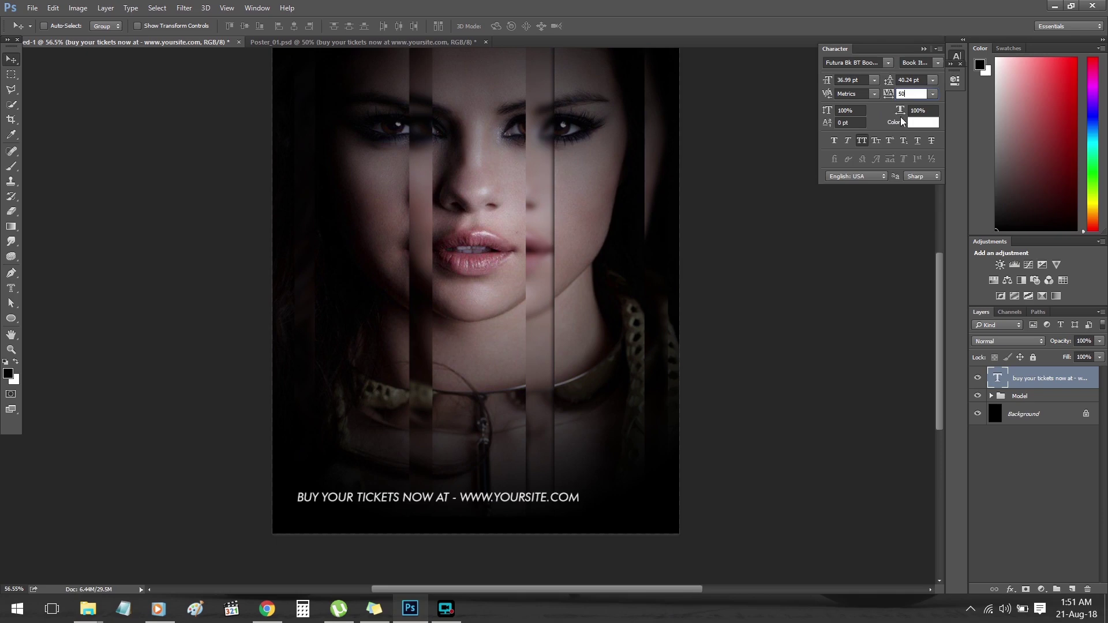
text(100)
key(Return)
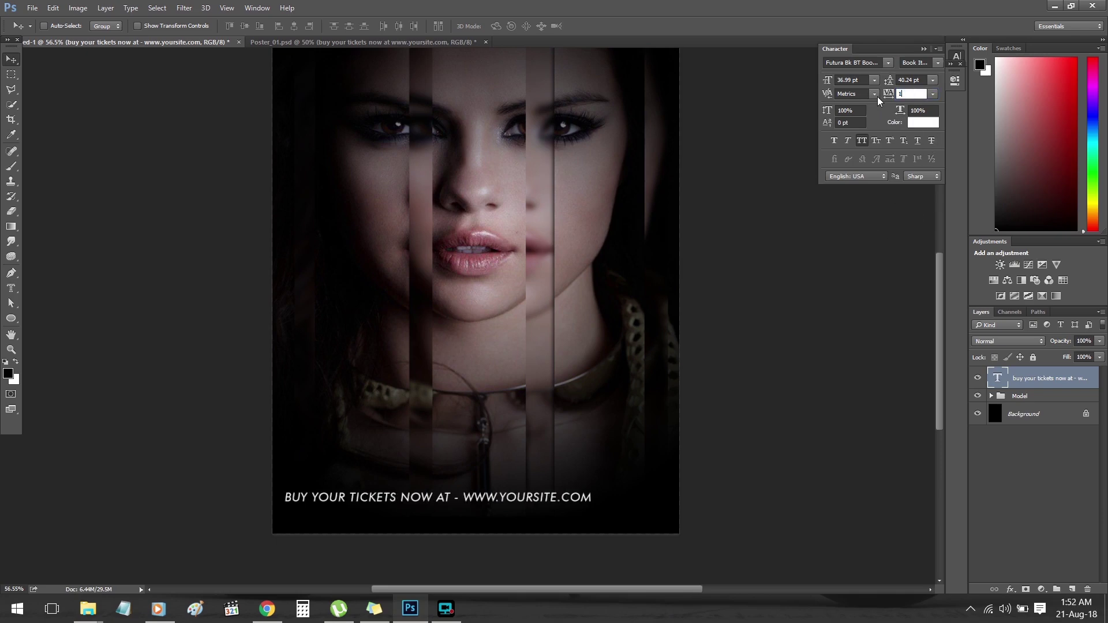
key(Return)
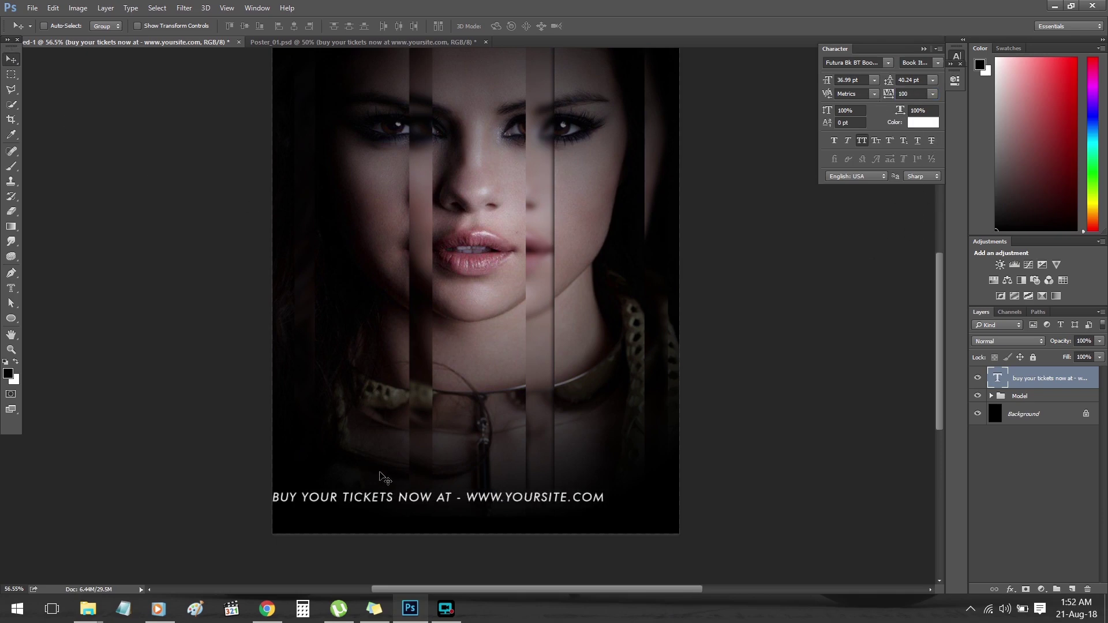
drag(381, 476, 434, 501)
key(ctrl+a)
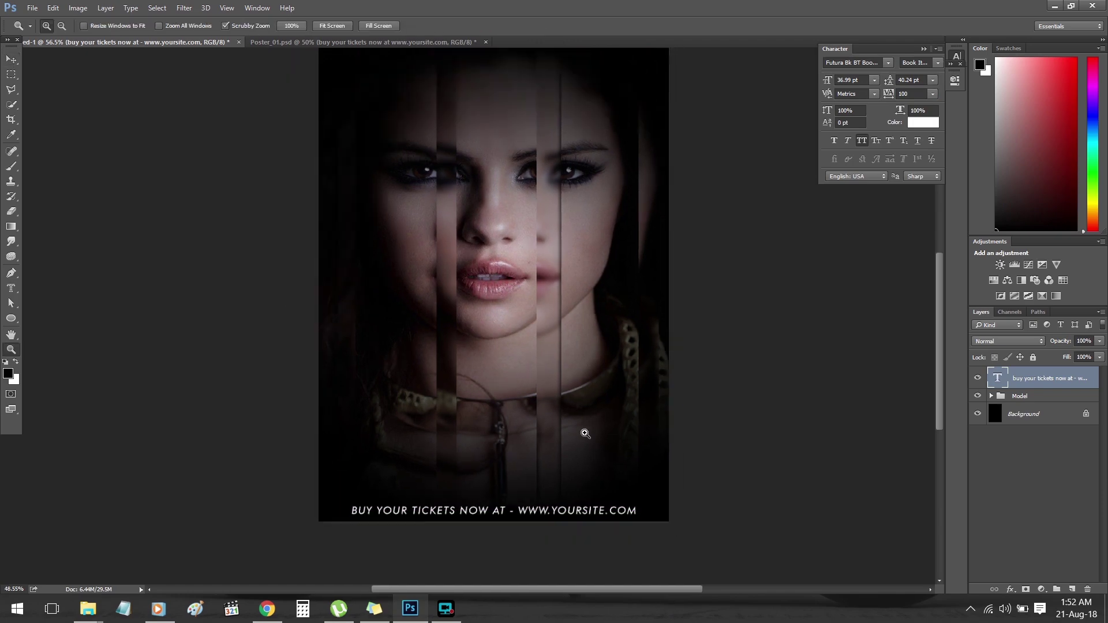
- Try a grey colour on the ticket line, then cancel to keep it white
drag(585, 433, 319, 171)
click(274, 42)
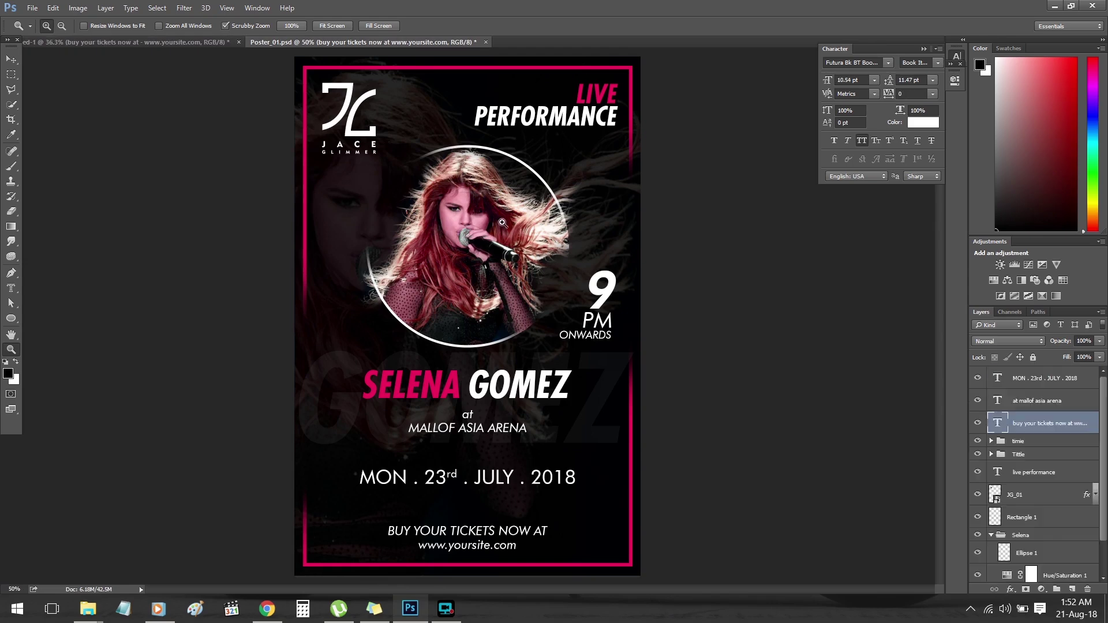
click(128, 42)
key(t)
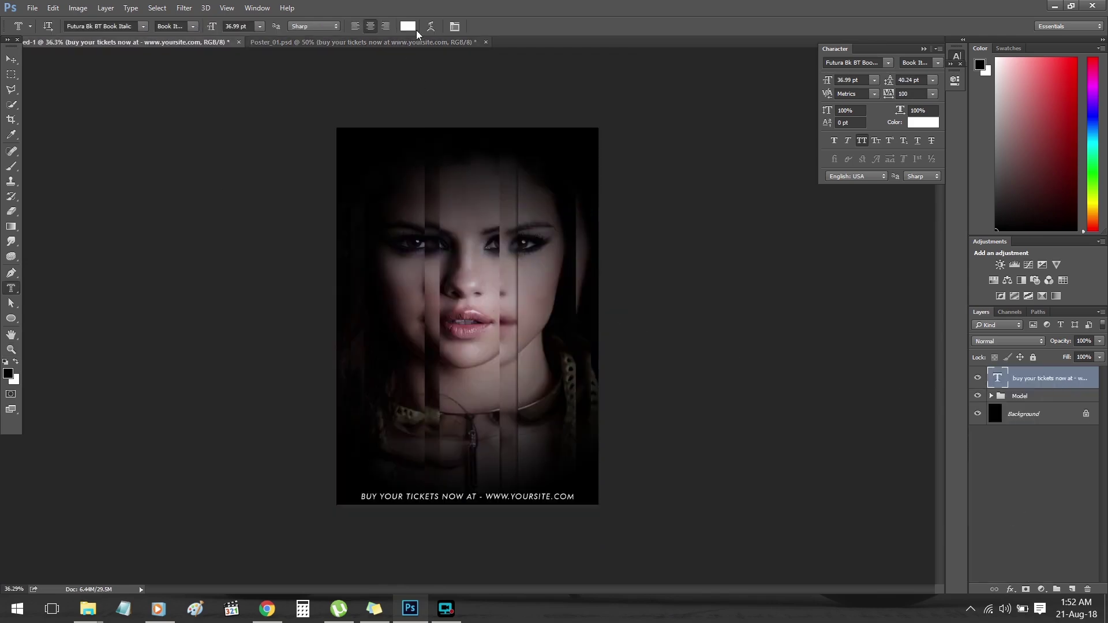
click(408, 26)
drag(424, 248, 397, 227)
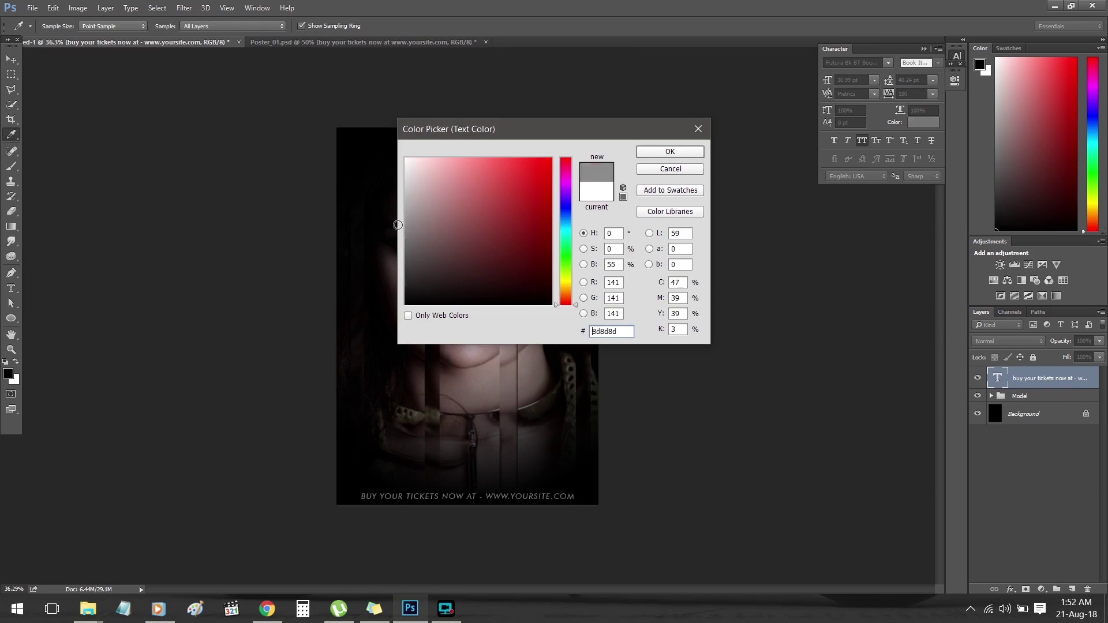
click(652, 168)
- Return to Poster_01 and select its BG group with the Move tool
click(271, 42)
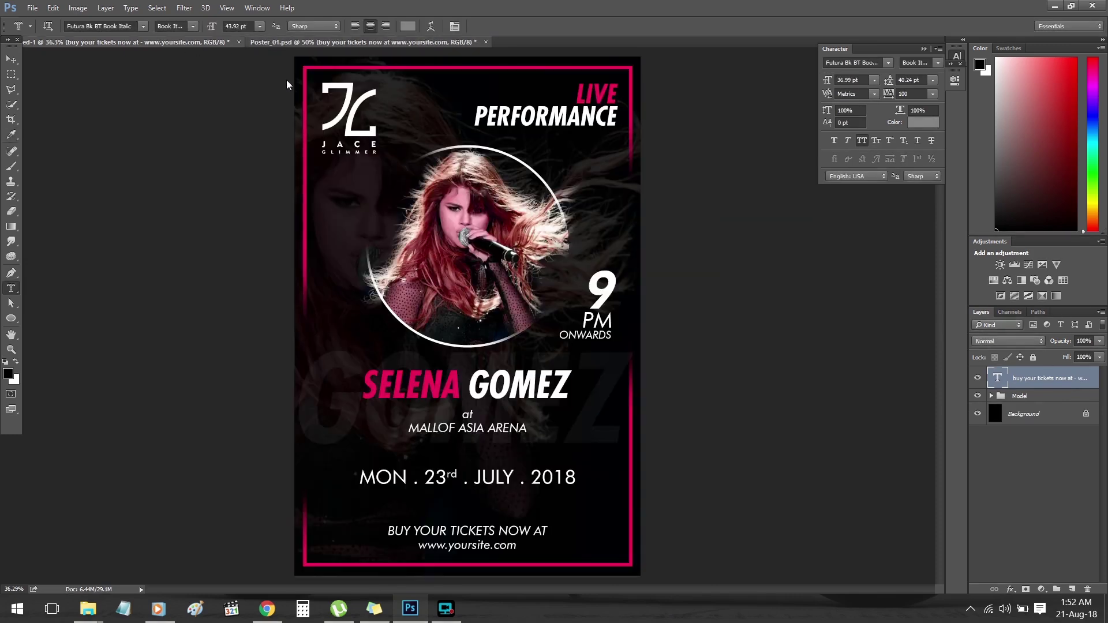
click(11, 58)
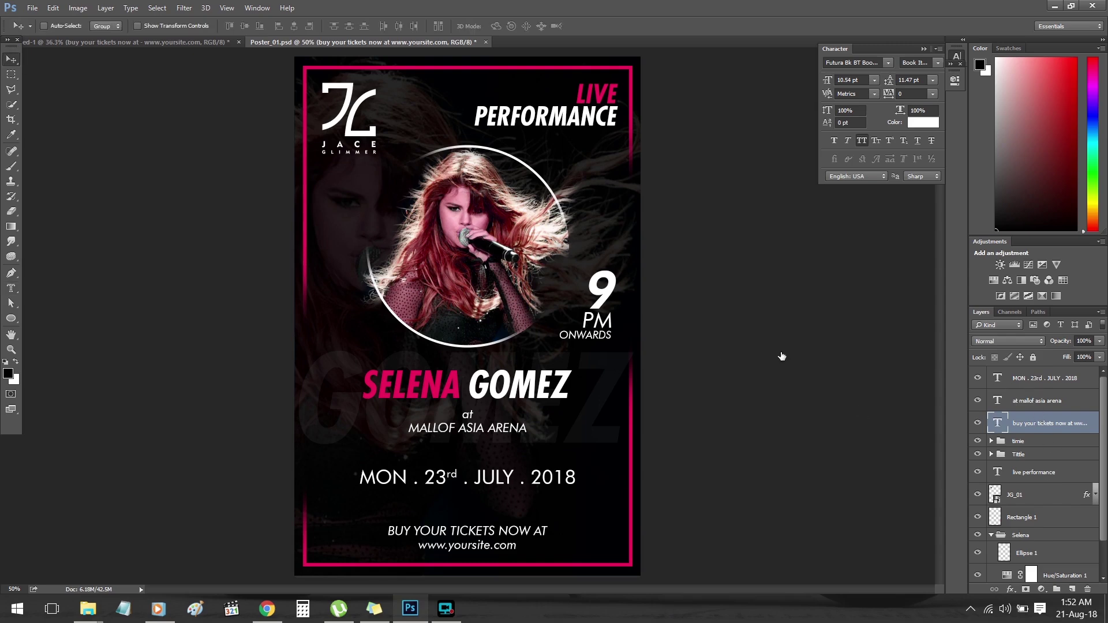
key(alt+bracketright)
click(334, 127)
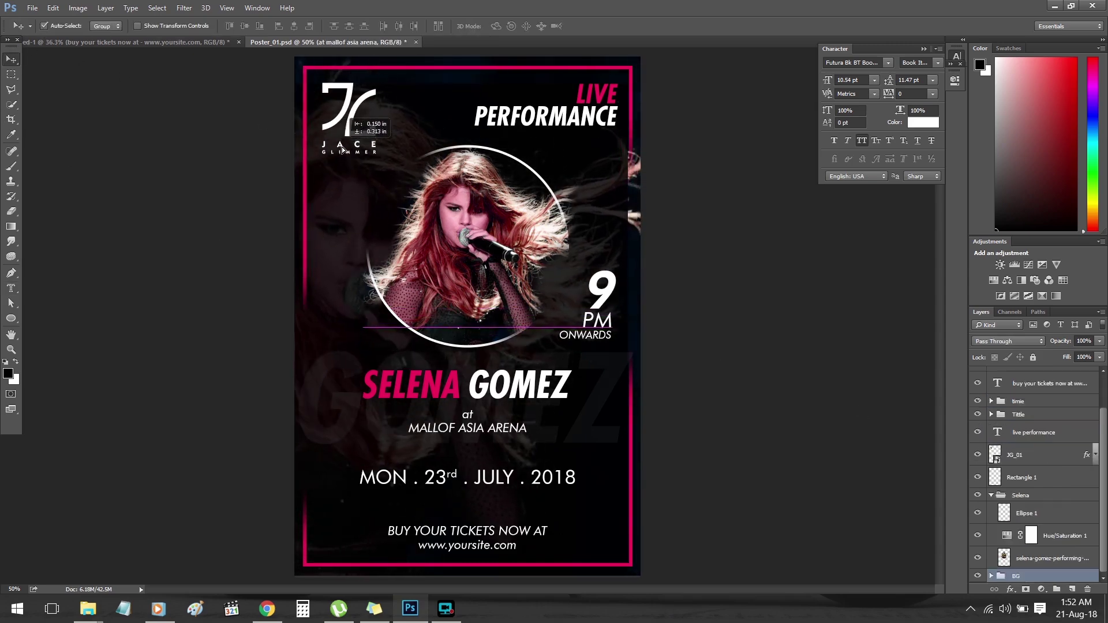
- Copy the 9 PM ONWARDS block into the face poster and place it top right
click(44, 26)
drag(594, 120, 539, 122)
key(ctrl+z)
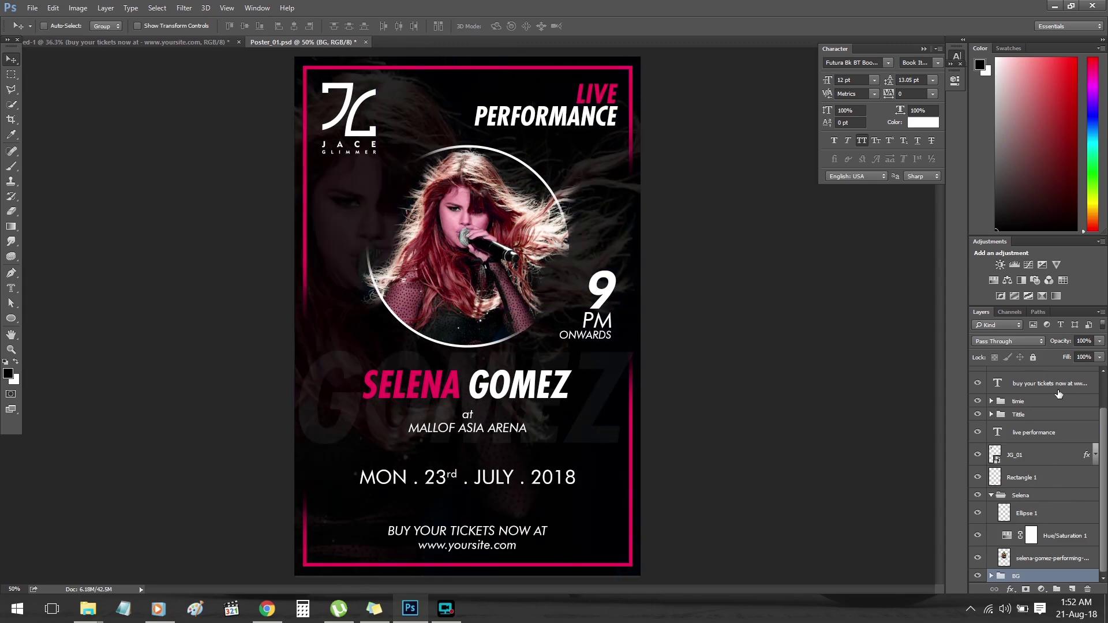
click(1058, 393)
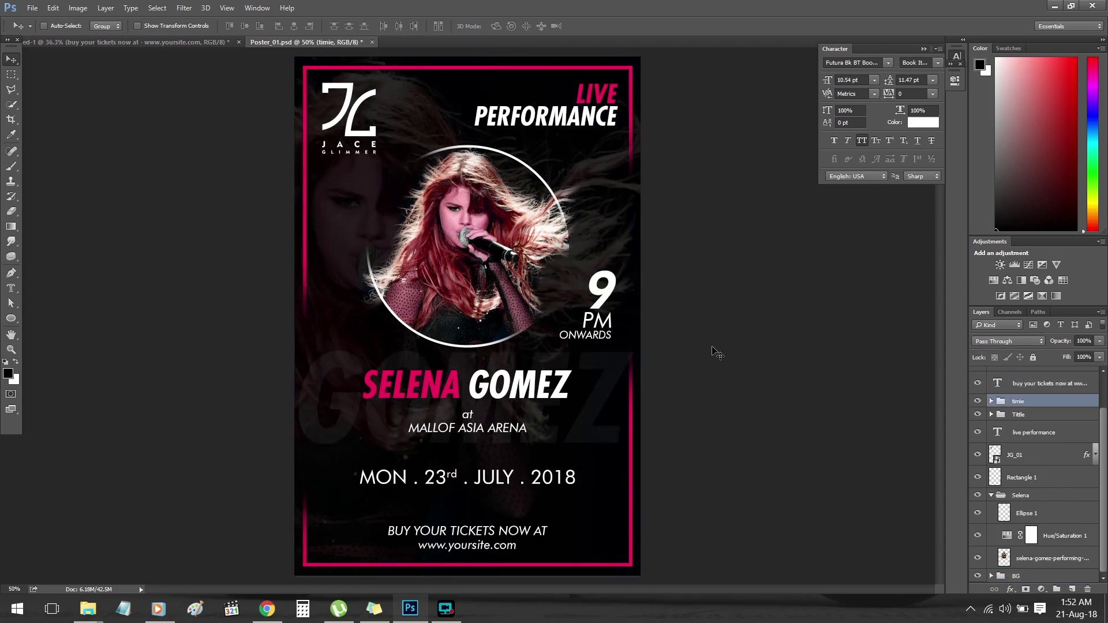
drag(604, 333, 507, 383)
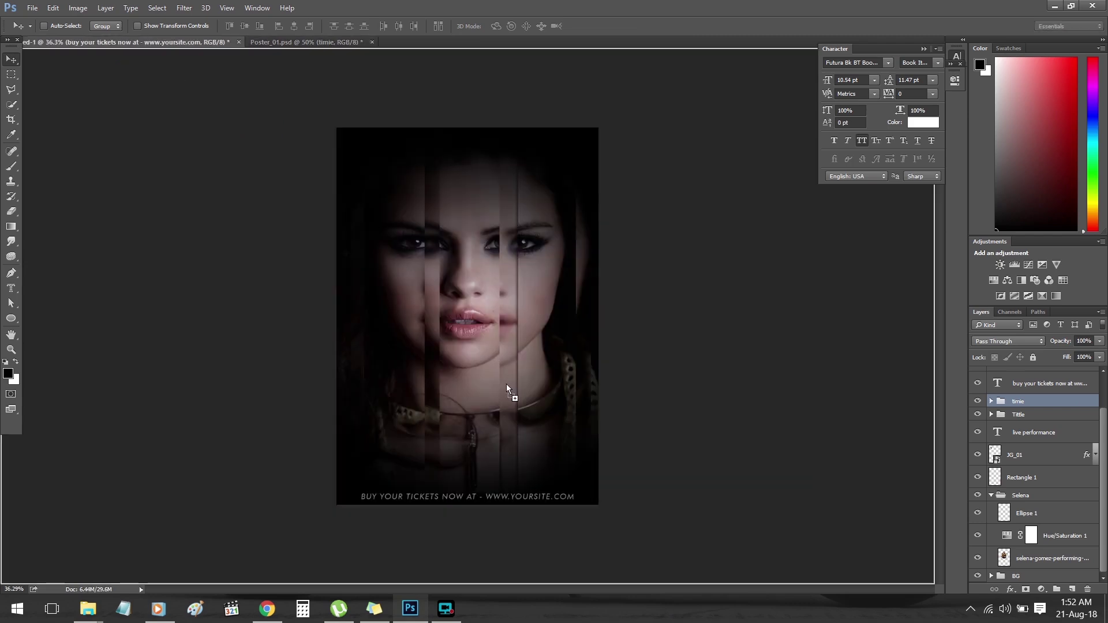
drag(579, 415, 581, 183)
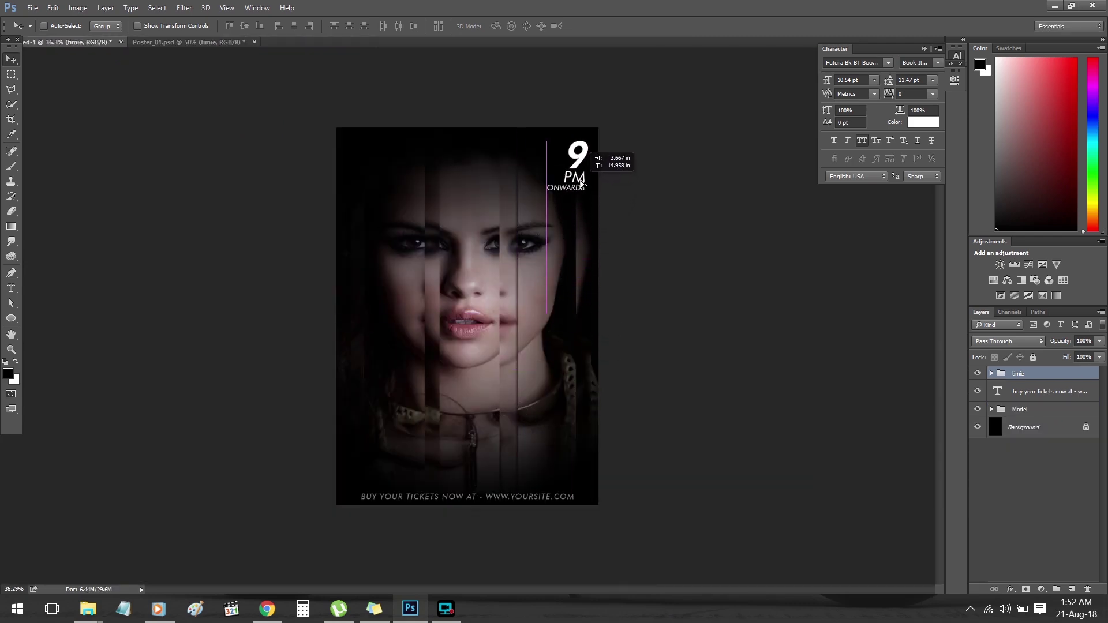
- Copy the SELENA GOMEZ title group from Poster_01 into the face poster
click(215, 43)
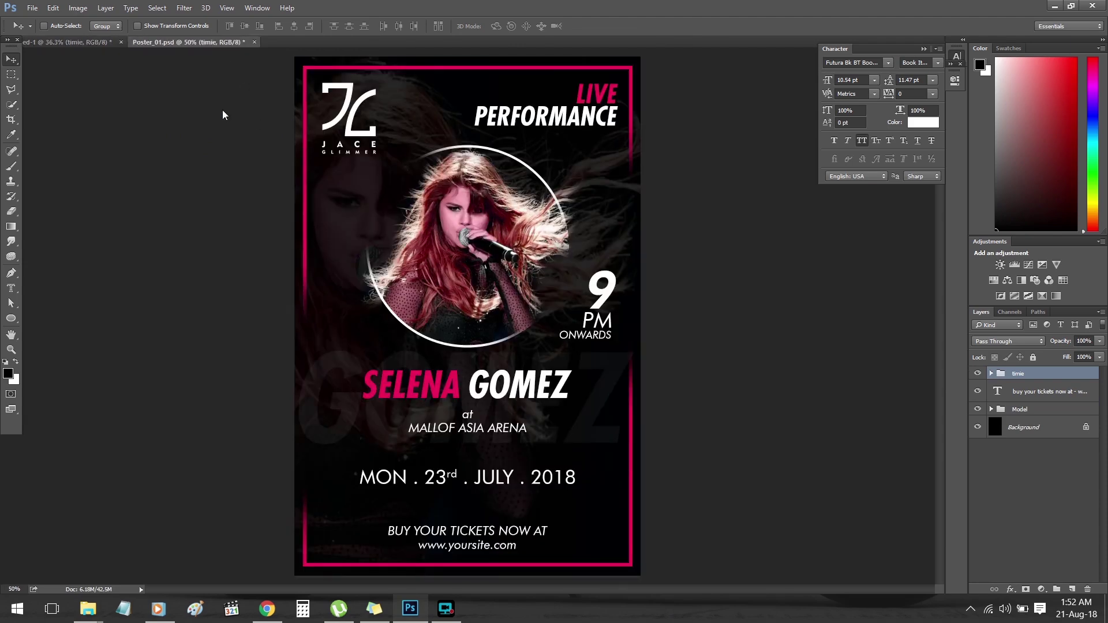
click(1033, 454)
click(977, 455)
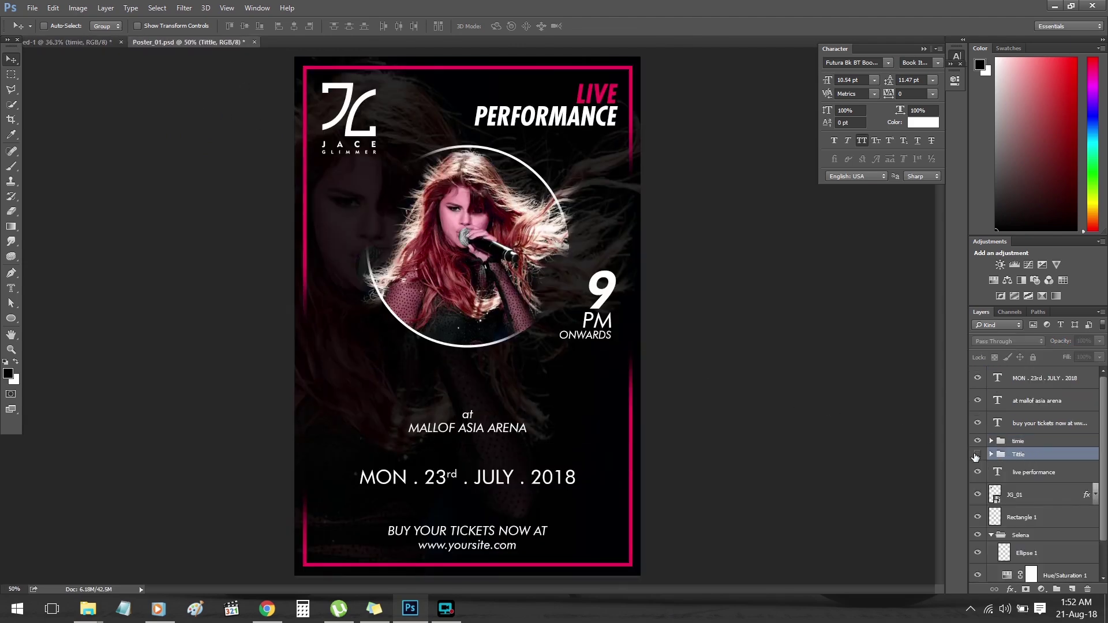
click(977, 455)
mouse_move(491, 377)
mouse_down()
mouse_move(168, 86)
mouse_move(501, 342)
mouse_move(506, 424)
mouse_up()
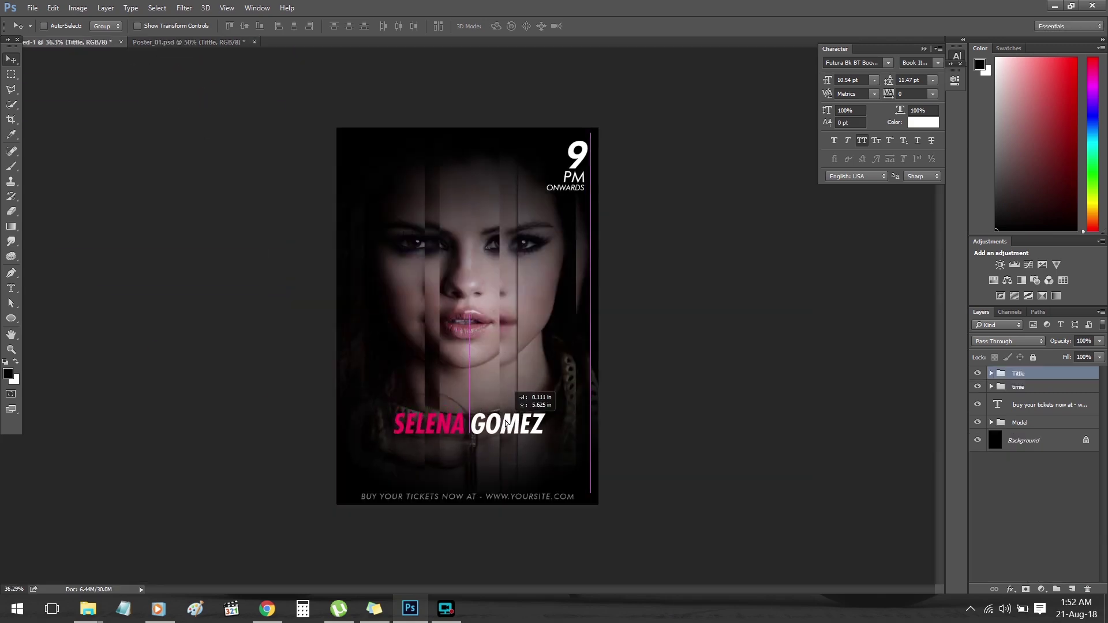
- Centre the SELENA GOMEZ title horizontally on the canvas
key(ctrl+a)
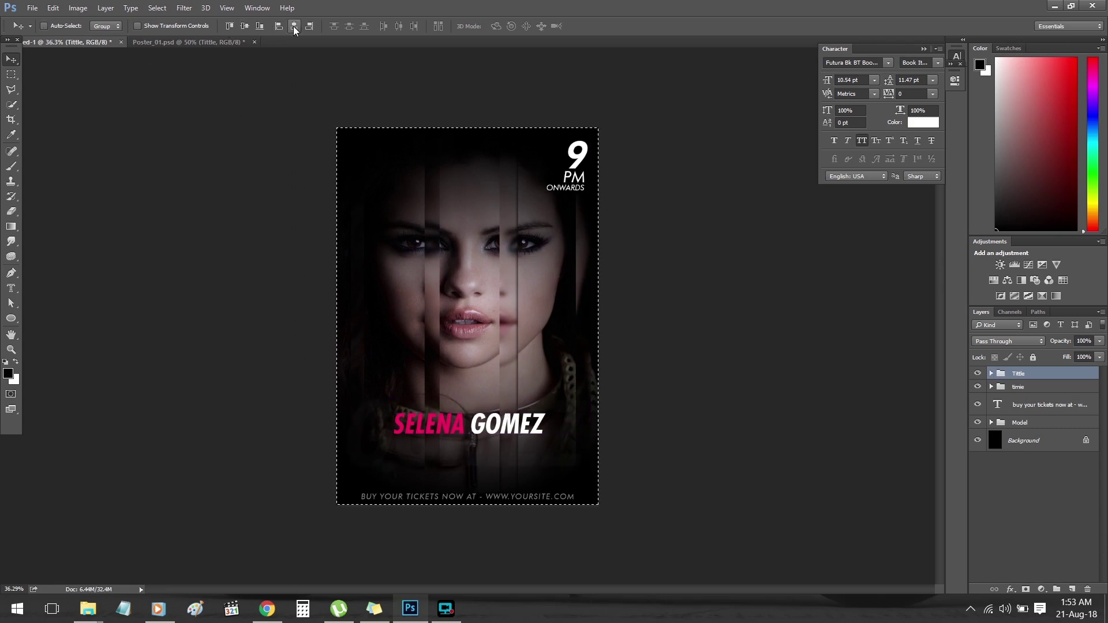
click(293, 26)
key(ctrl+d)
key(z)
drag(554, 453, 600, 453)
- Recolour the word SELENA from pink to light grey
key(t)
drag(427, 415, 301, 200)
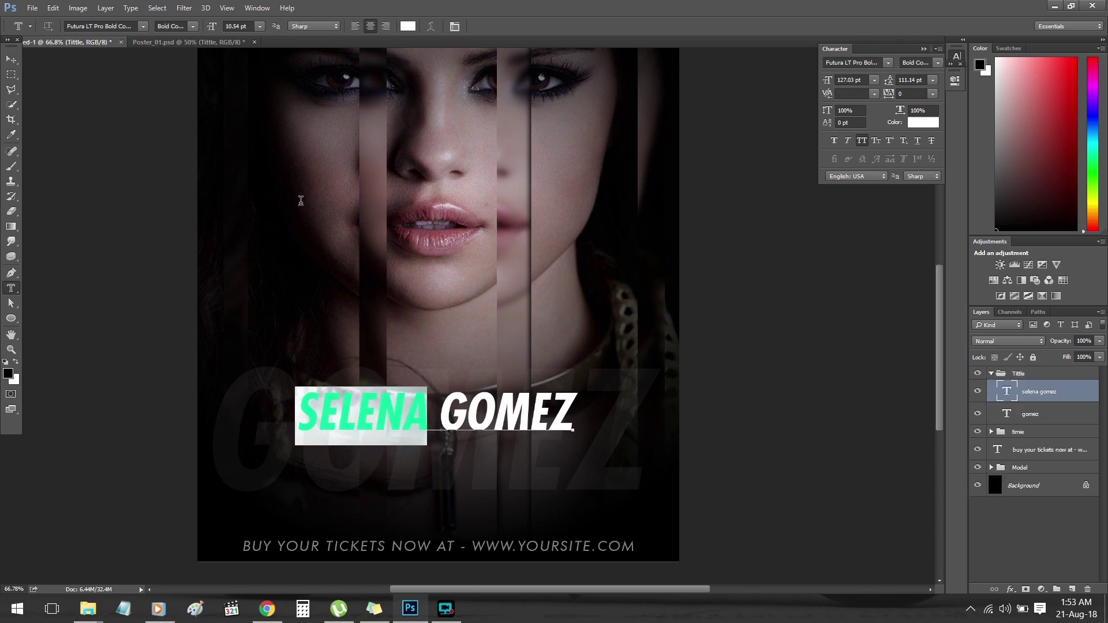
click(408, 26)
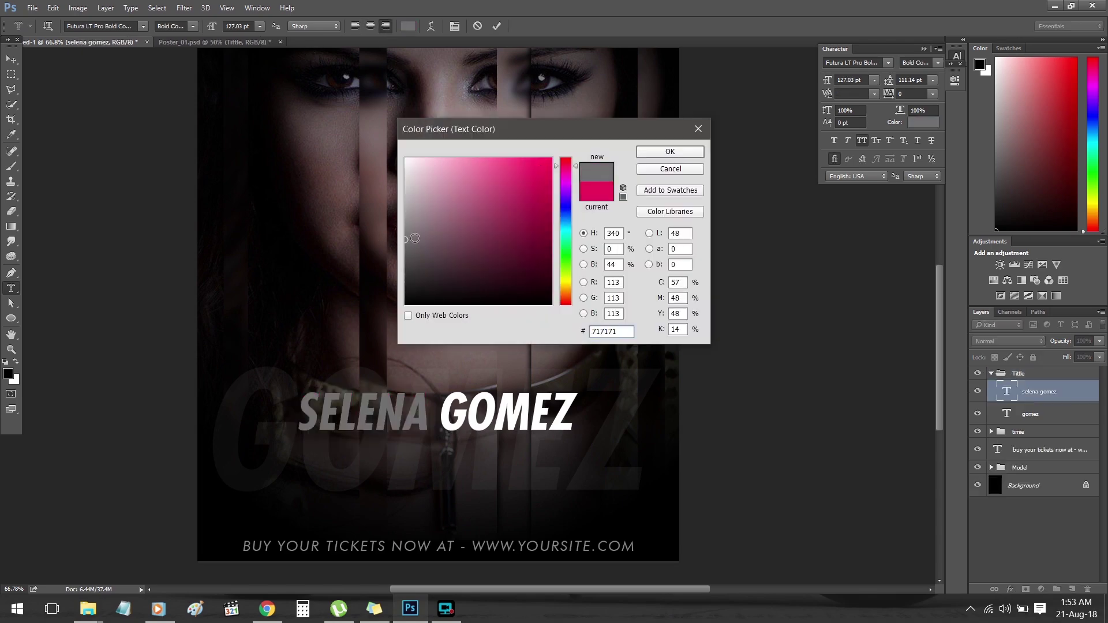
click(406, 234)
click(406, 247)
click(406, 303)
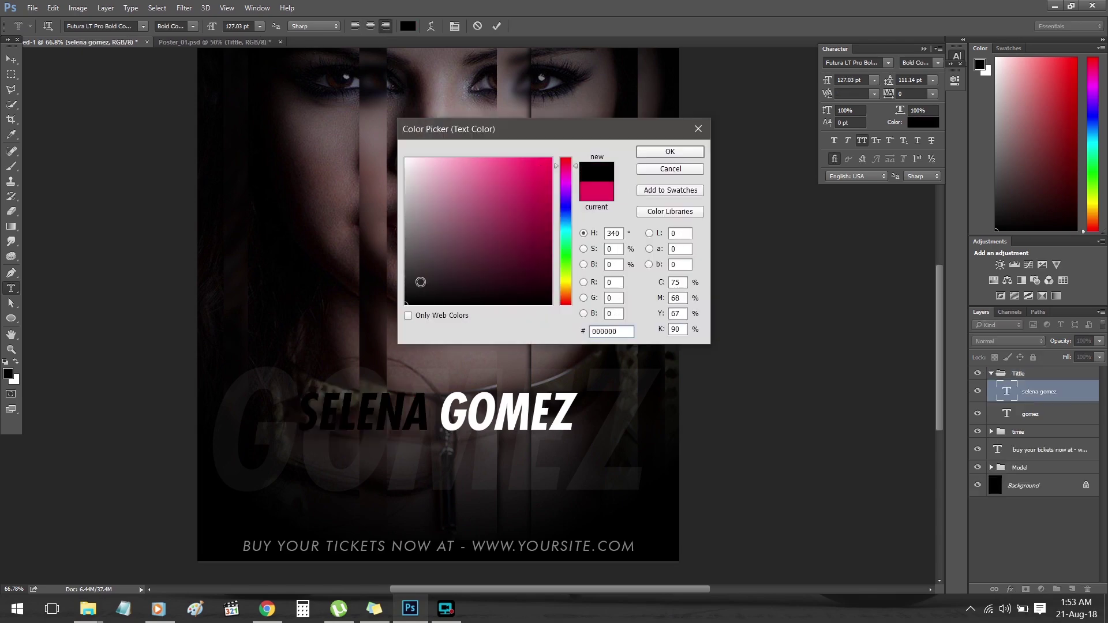
mouse_move(406, 214)
mouse_down()
mouse_move(408, 229)
mouse_move(392, 209)
mouse_up()
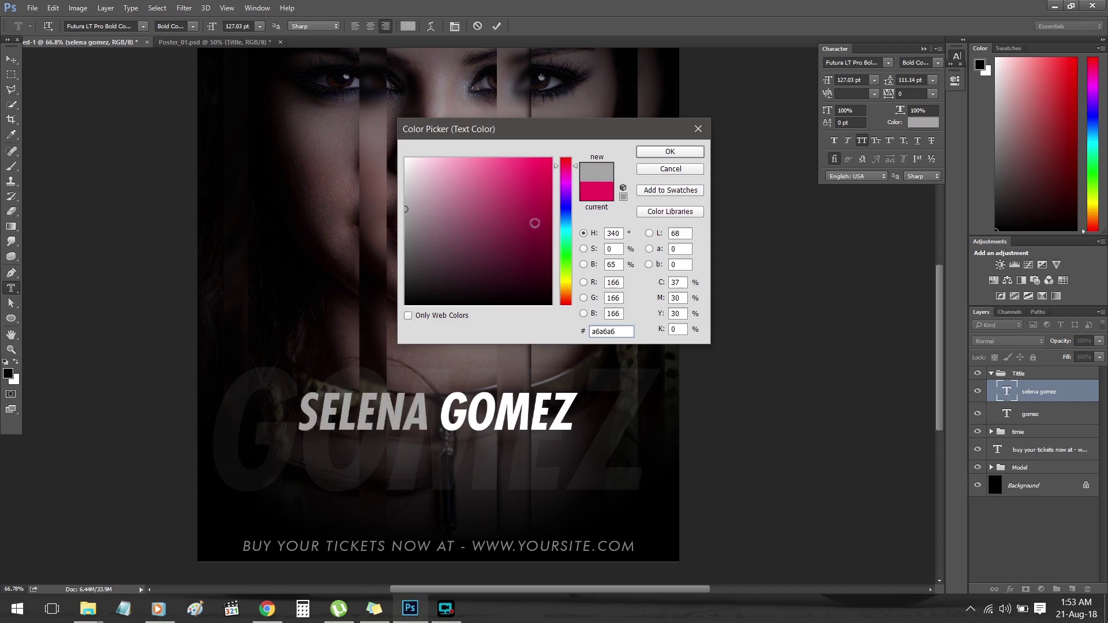
click(666, 152)
click(496, 25)
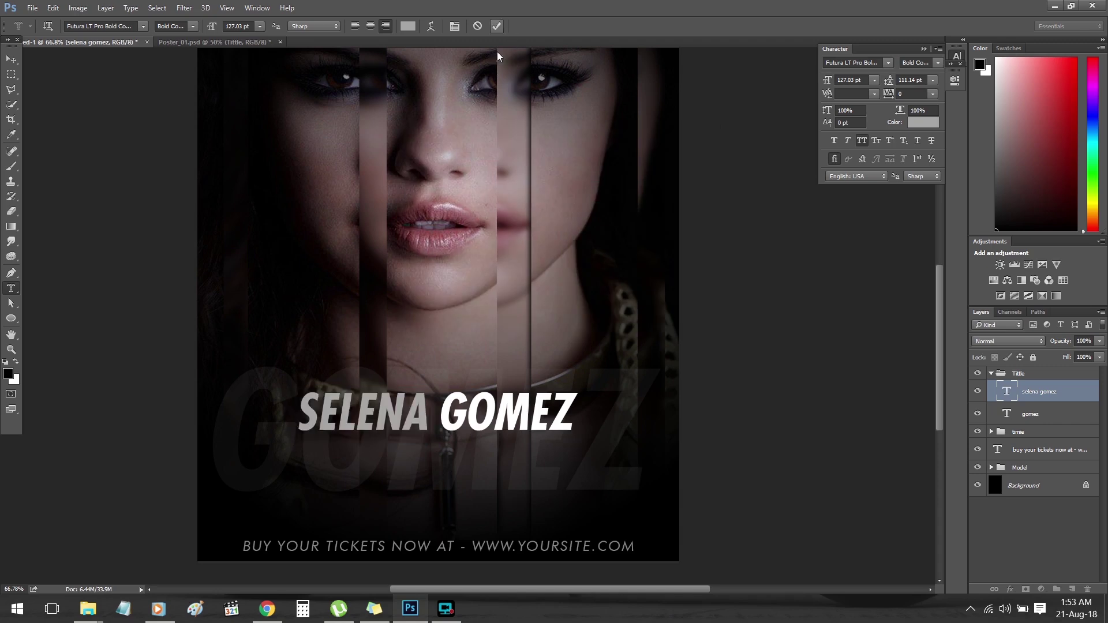
key(z)
drag(503, 382, 315, 276)
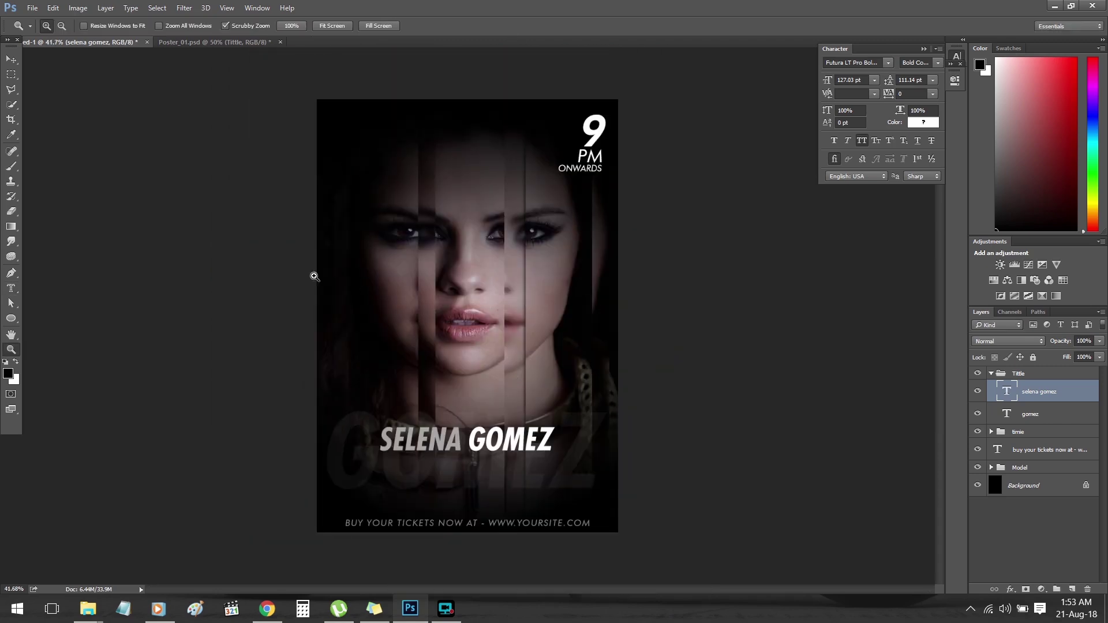
- Hide and delete the faint background 'gomez' text layer
click(11, 58)
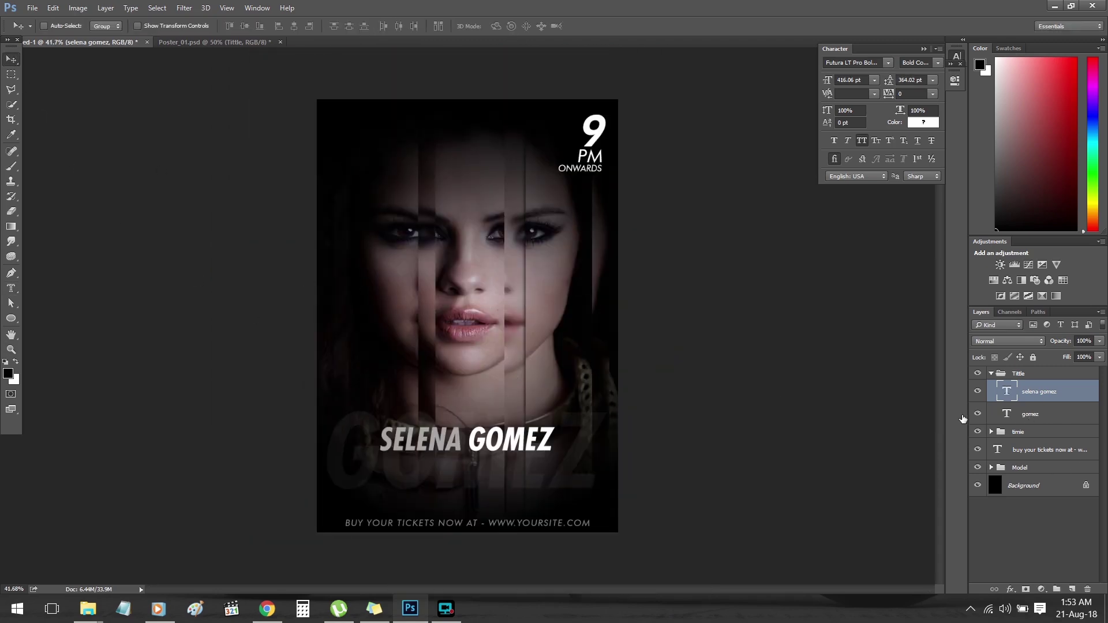
click(990, 414)
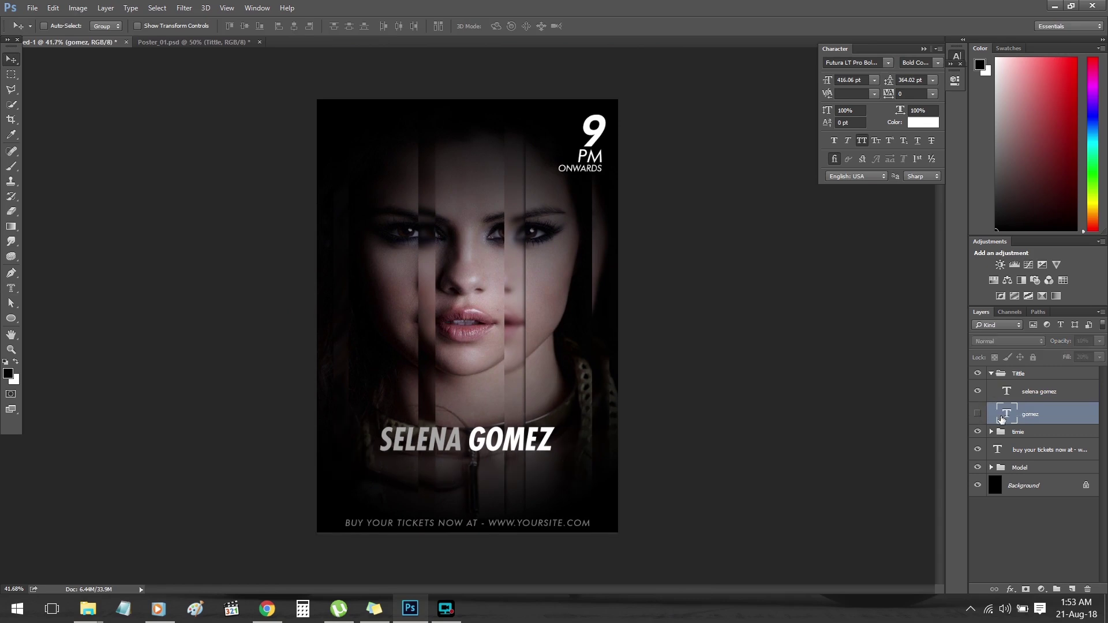
key(Delete)
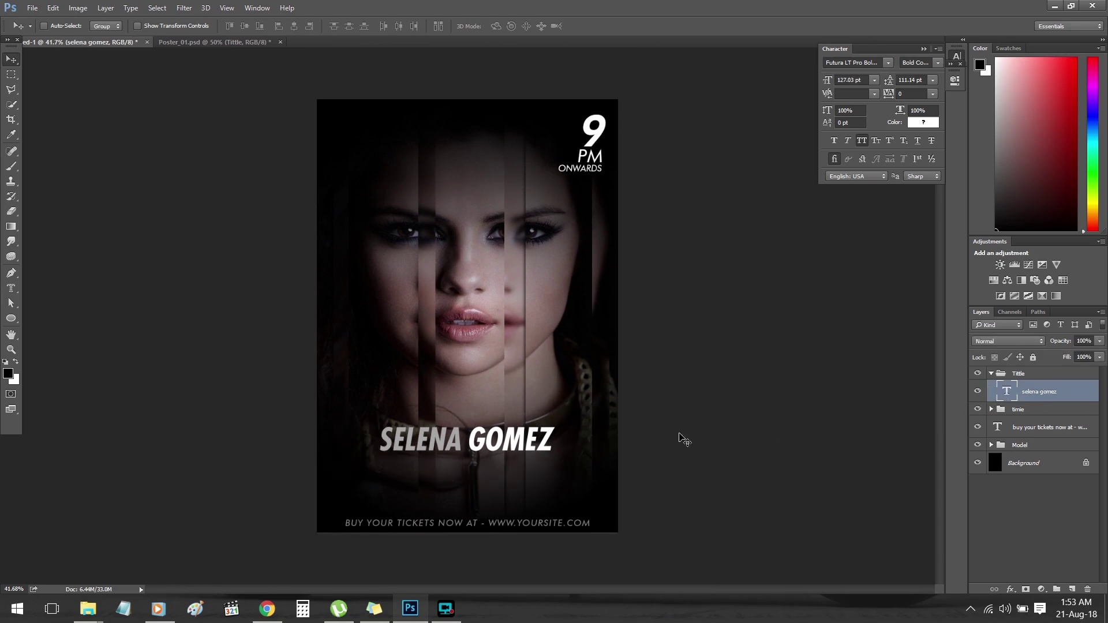
- Start a crop and cancel it, then move the SELENA GOMEZ title lower
key(c)
click(540, 452)
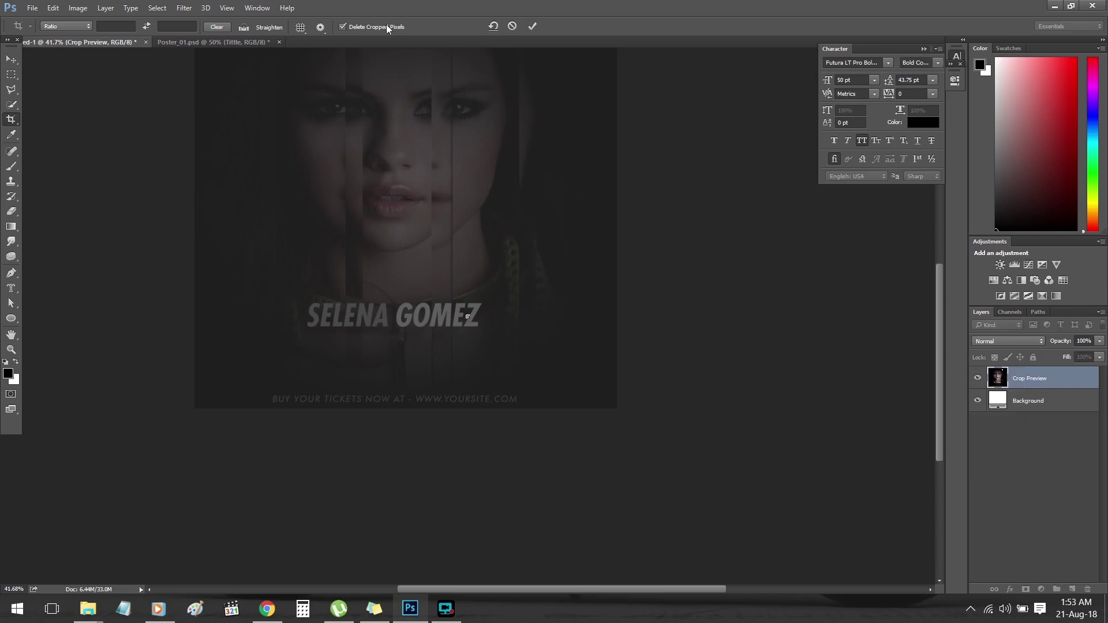
click(512, 26)
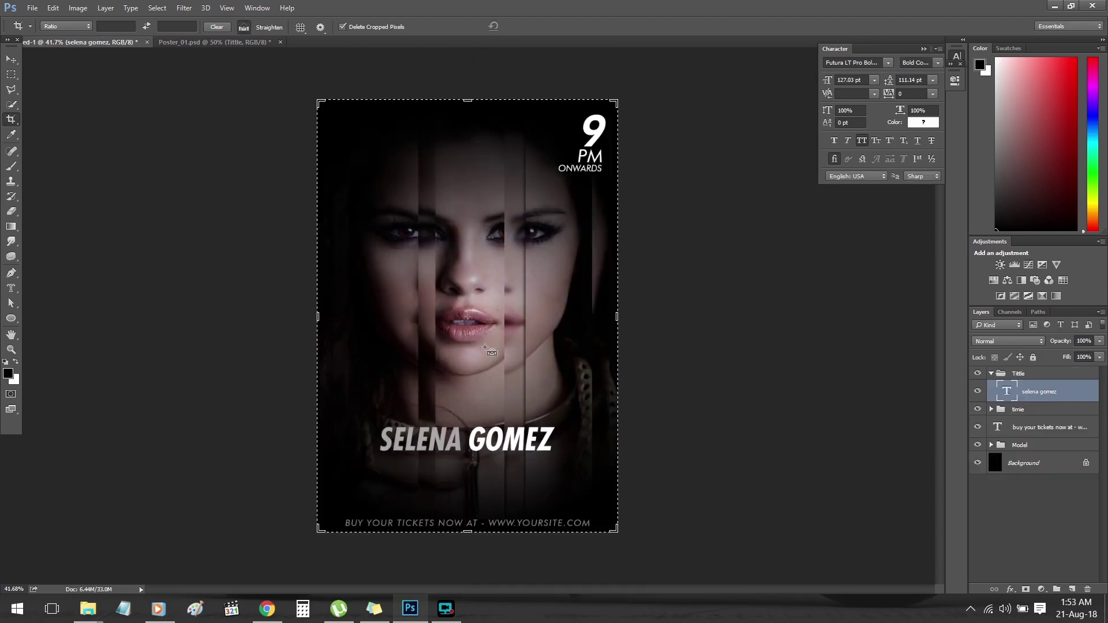
click(11, 59)
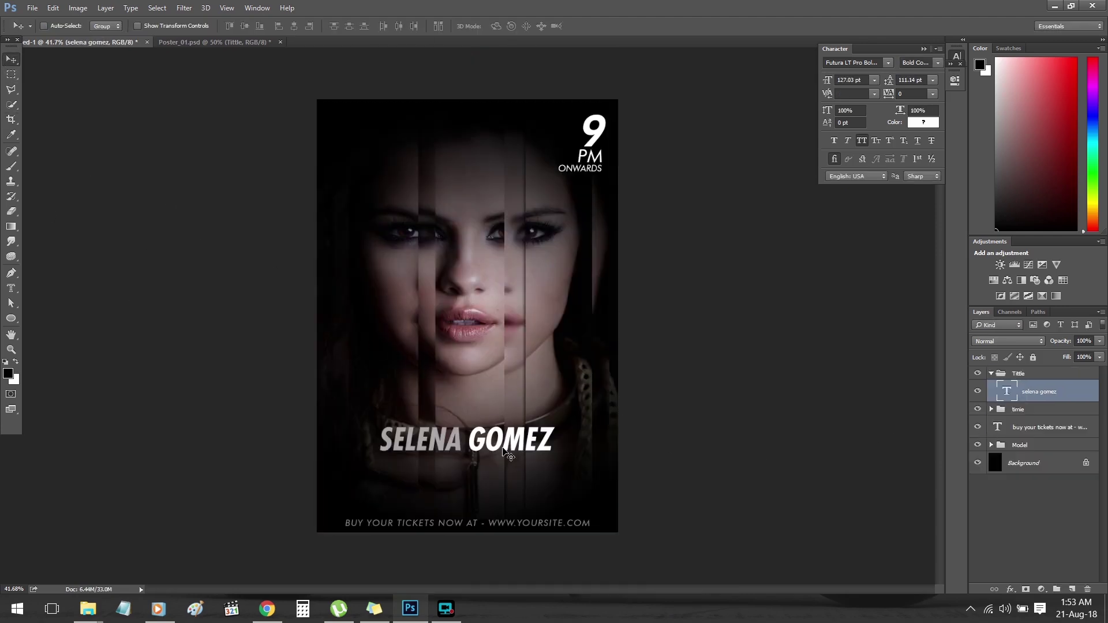
drag(508, 453, 508, 493)
- Try the Screen, Multiply and Screen blend modes on the SELENA GOMEZ title
click(1009, 342)
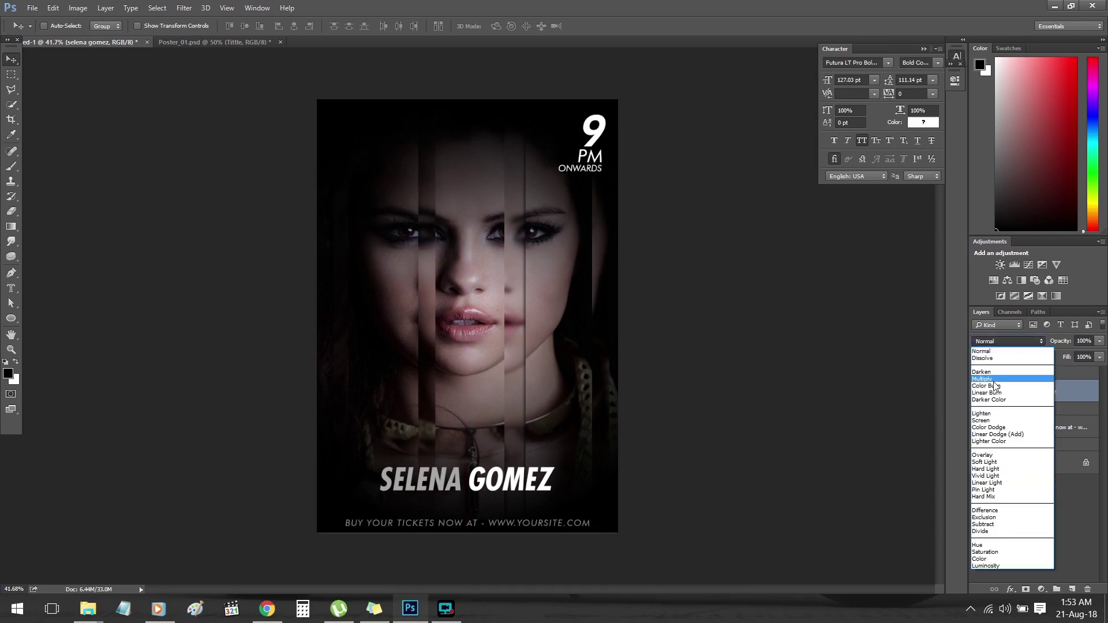
click(997, 421)
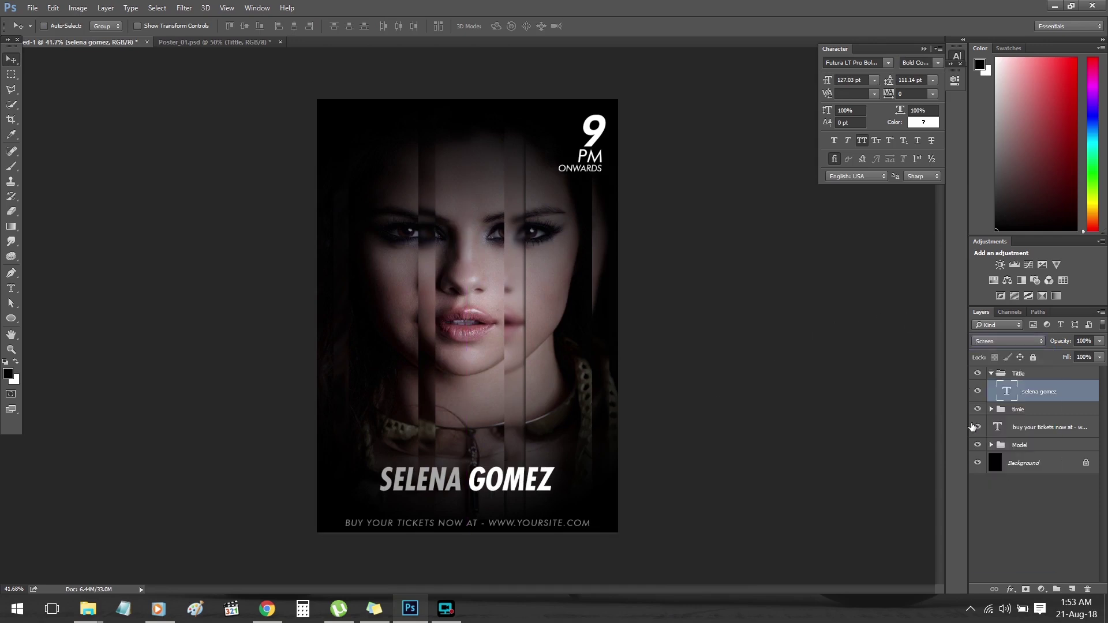
click(1009, 342)
click(1003, 374)
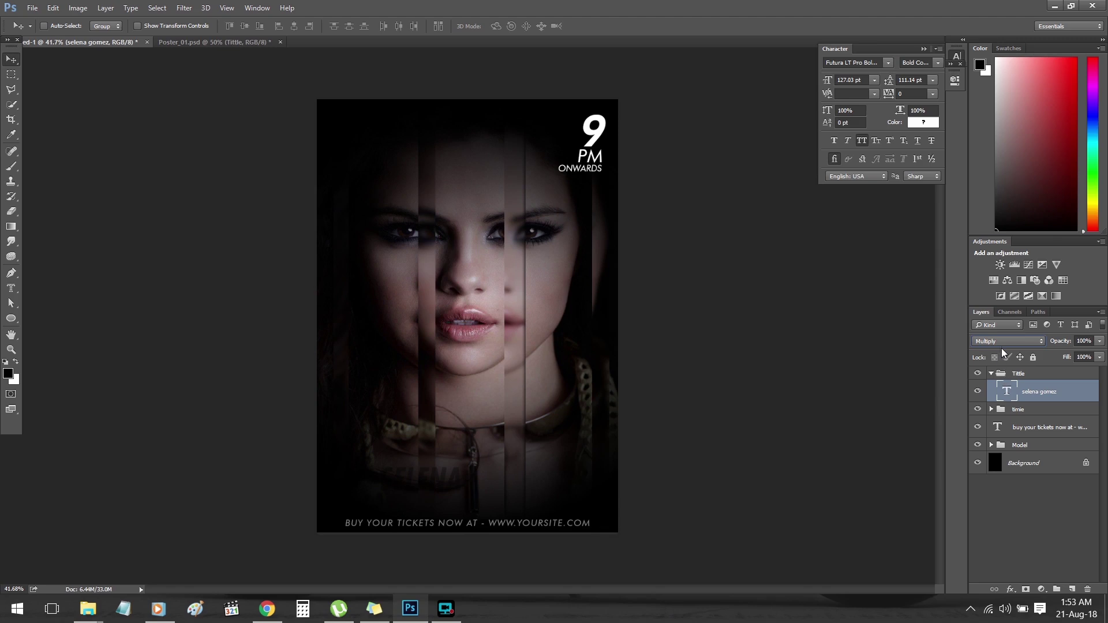
click(1002, 344)
click(1002, 407)
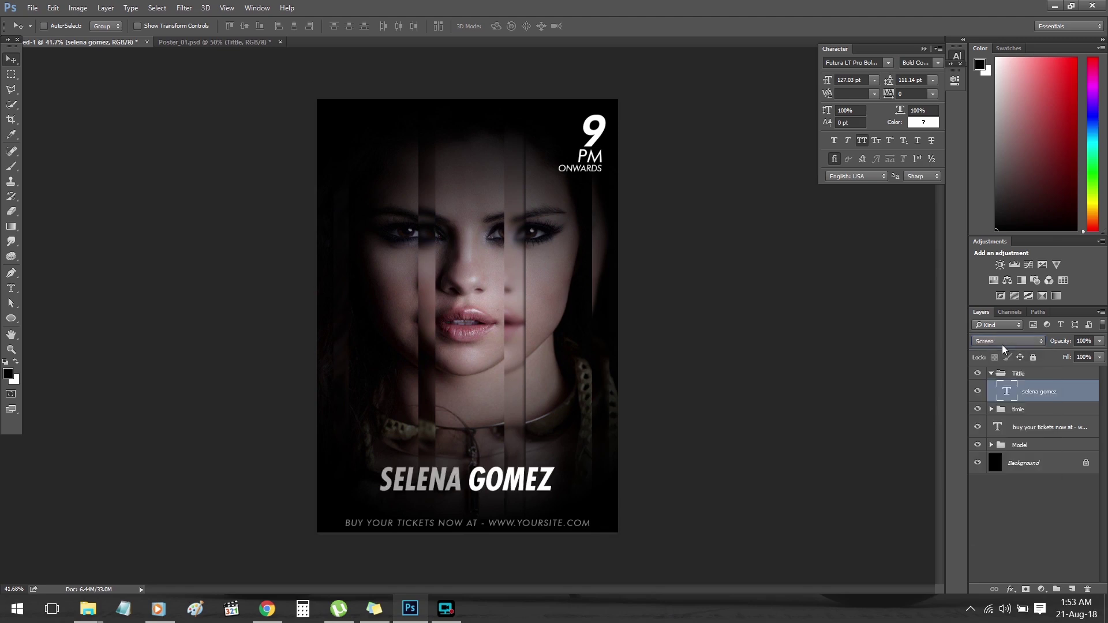
scroll(1002, 345, down, 1)
scroll(1002, 344, up, 1)
scroll(1002, 345, down, 1)
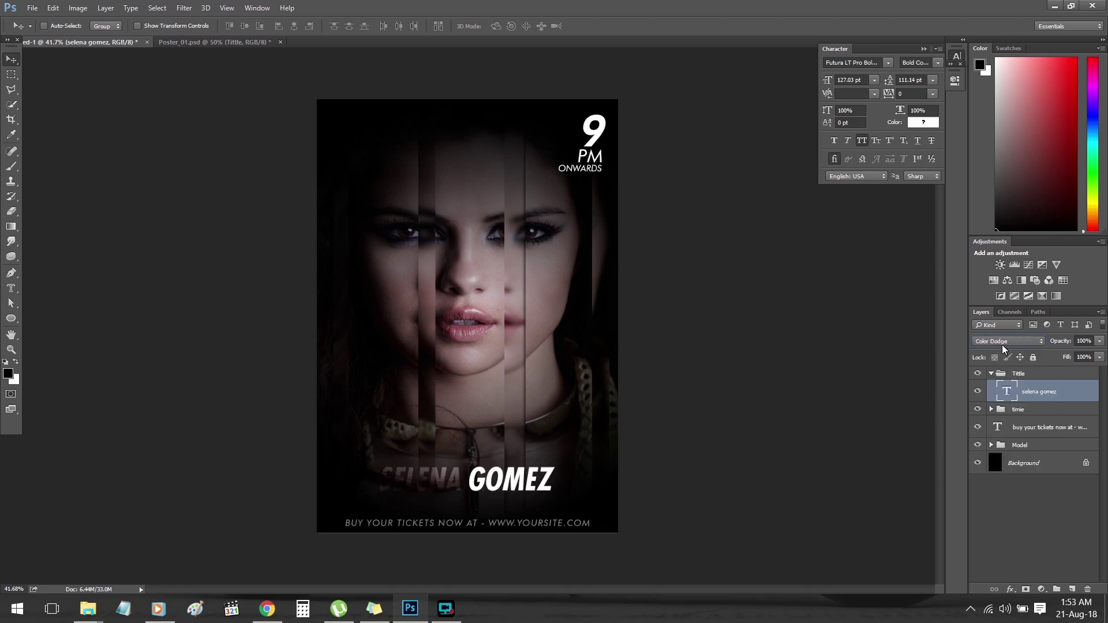
scroll(1002, 345, down, 1)
scroll(1002, 344, down, 2)
scroll(1002, 344, down, 1)
scroll(1002, 344, down, 1)
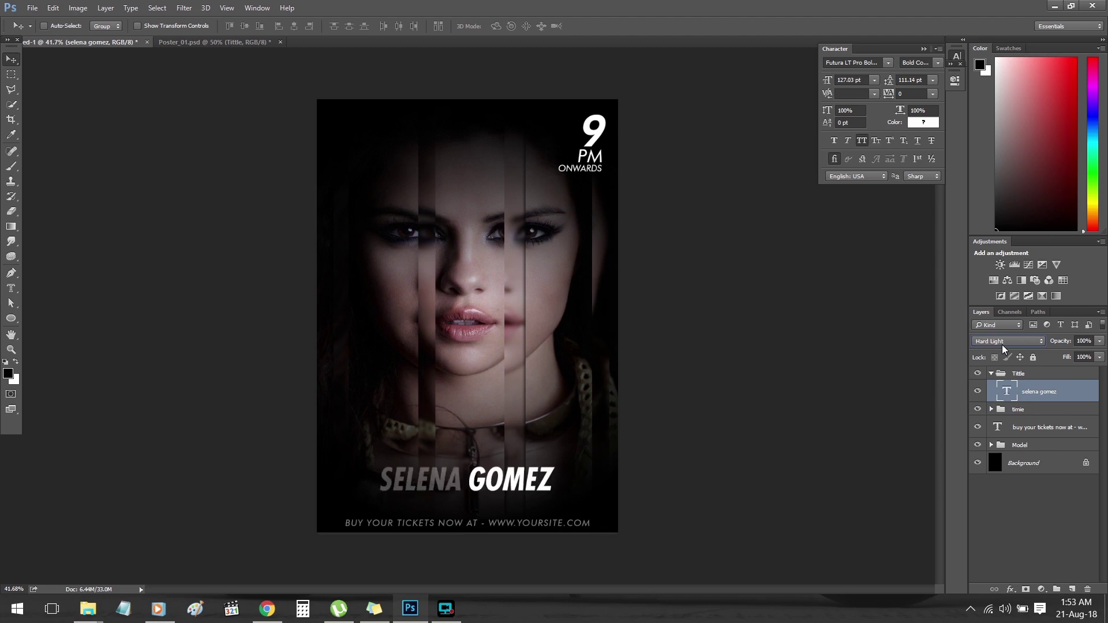
- Reposition the title, reset its blend mode to Normal, and shift it left
mouse_move(544, 473)
mouse_down()
mouse_move(549, 202)
mouse_move(553, 456)
mouse_up()
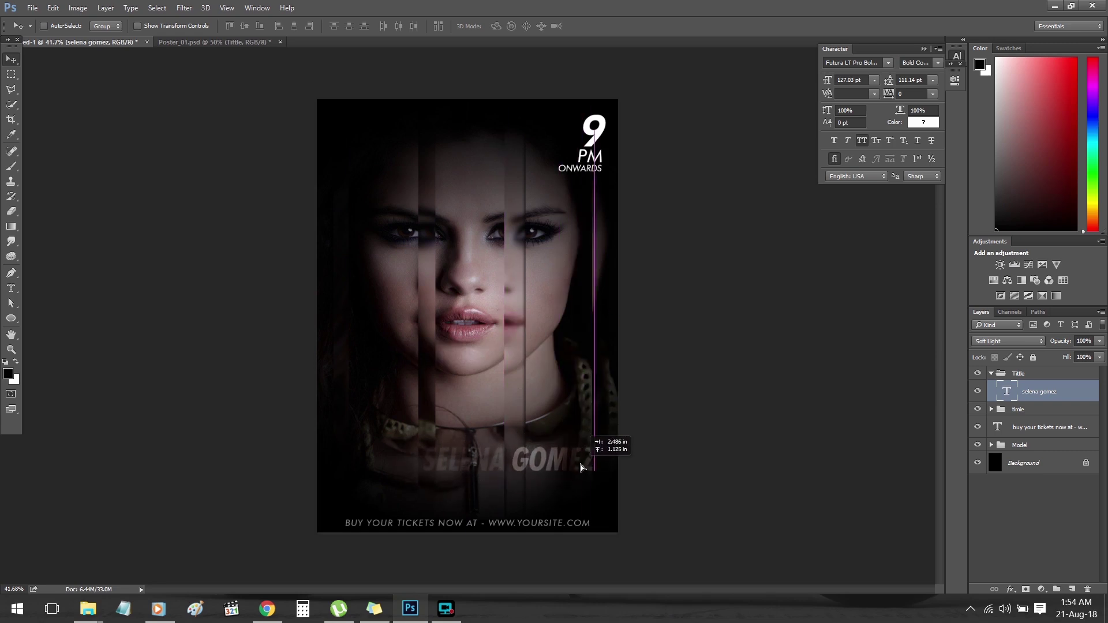
drag(553, 456, 580, 460)
scroll(996, 341, down, 3)
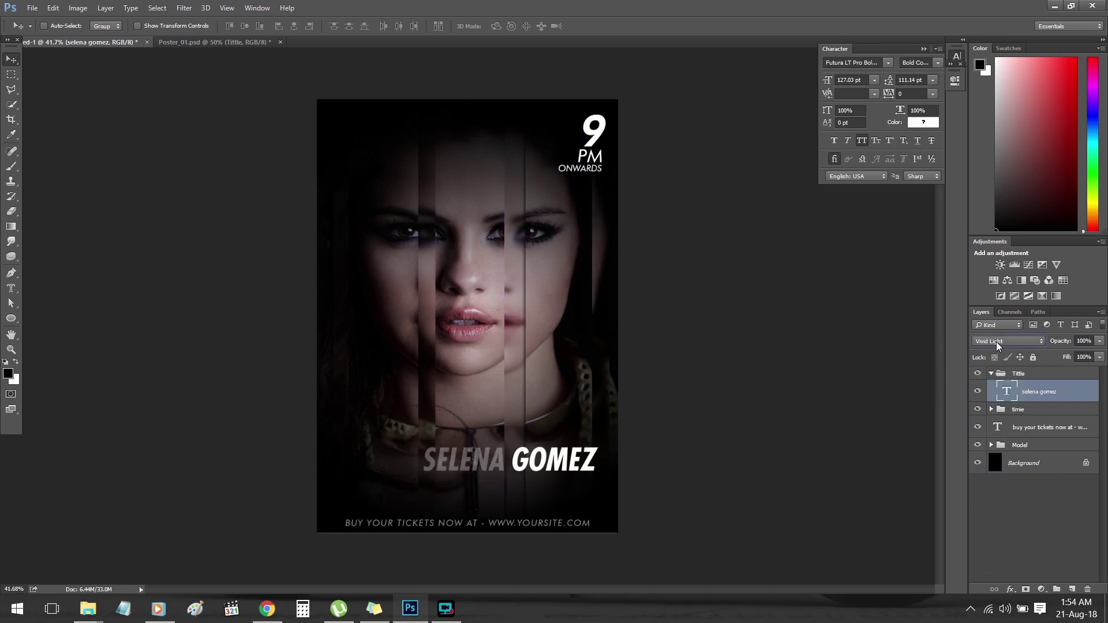
scroll(996, 342, down, 2)
scroll(996, 341, down, 1)
scroll(997, 342, down, 2)
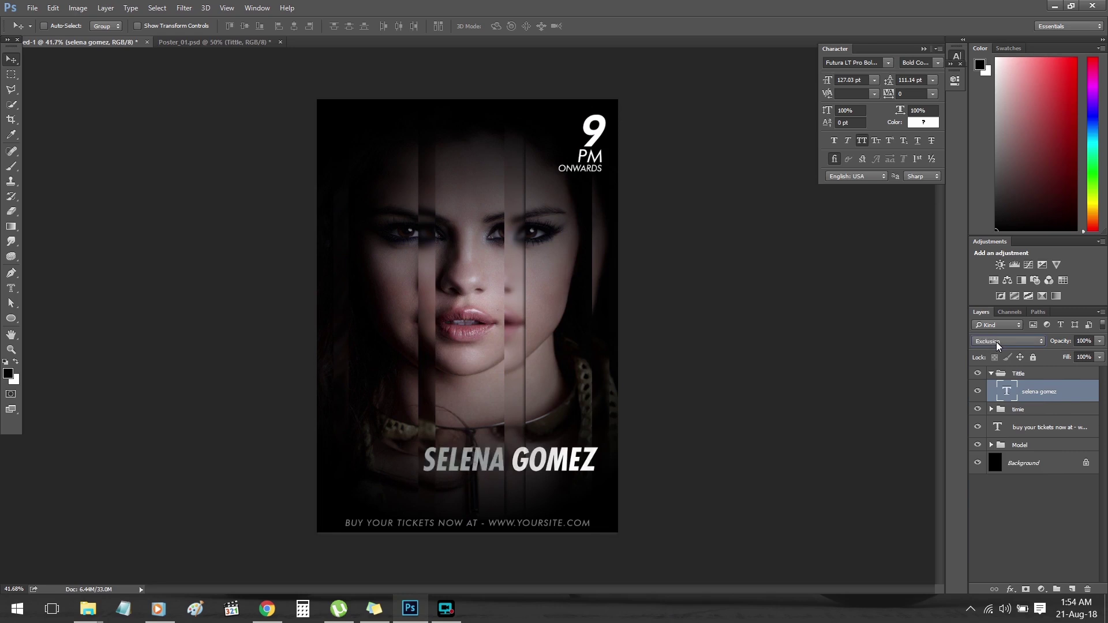
scroll(997, 341, down, 1)
scroll(996, 342, down, 1)
scroll(996, 341, down, 1)
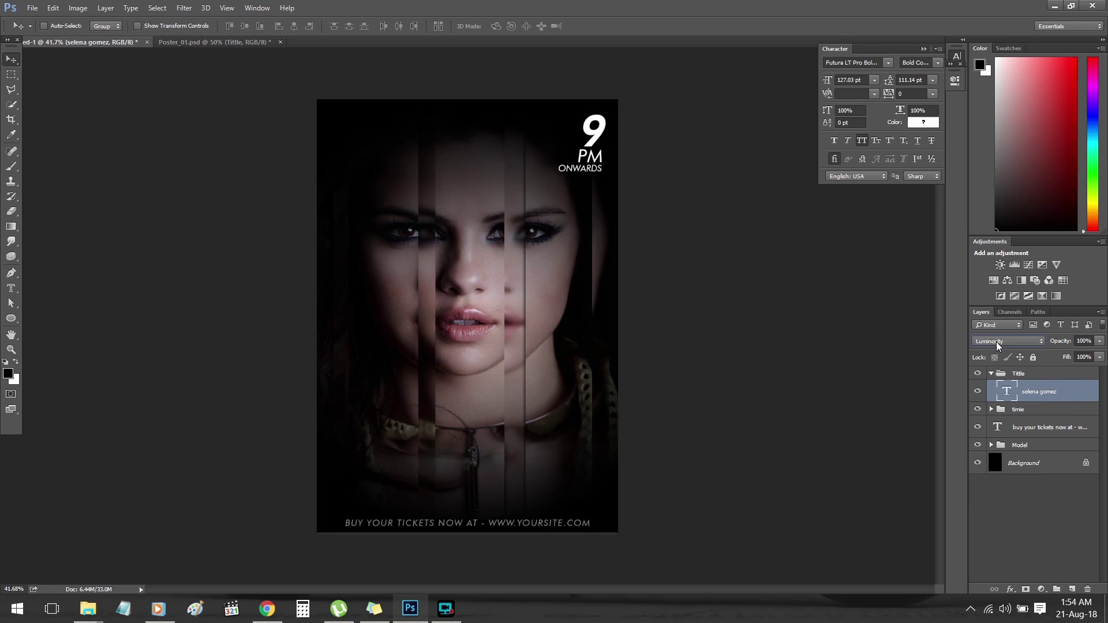
click(996, 342)
drag(565, 473, 529, 469)
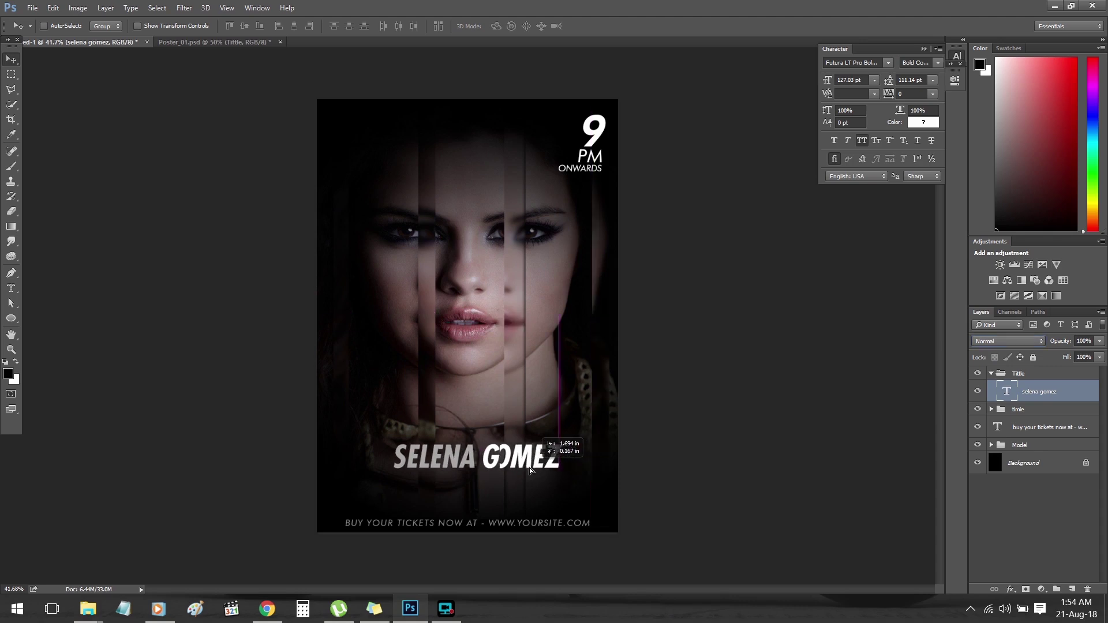
key(ctrl+a)
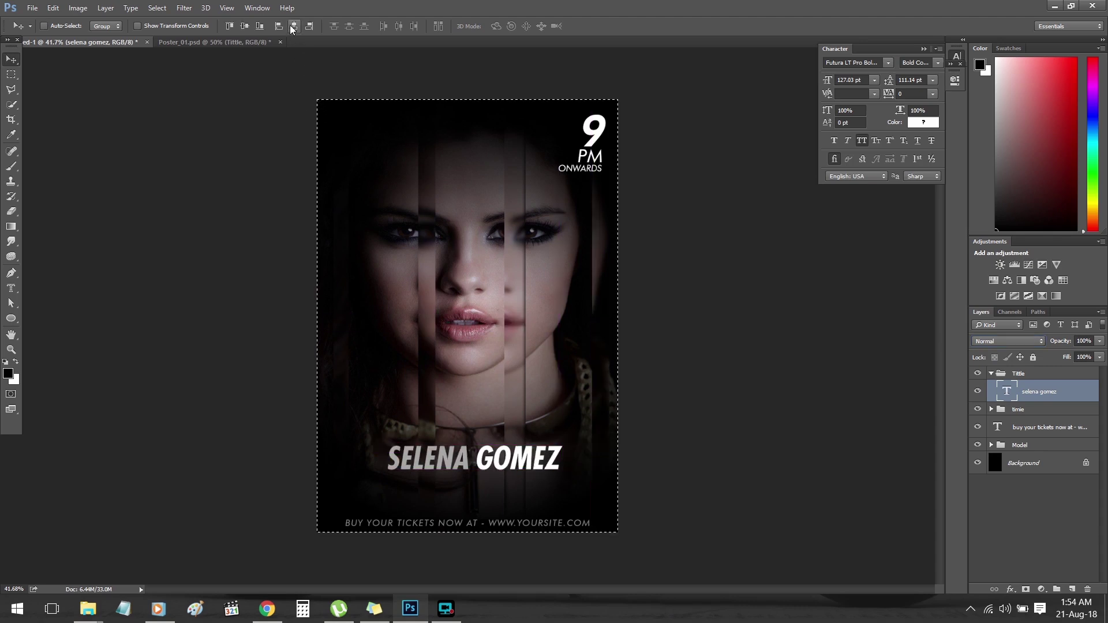
- Centre the title horizontally and set its font style to Light Condensed
click(293, 26)
key(ctrl+d)
key(t)
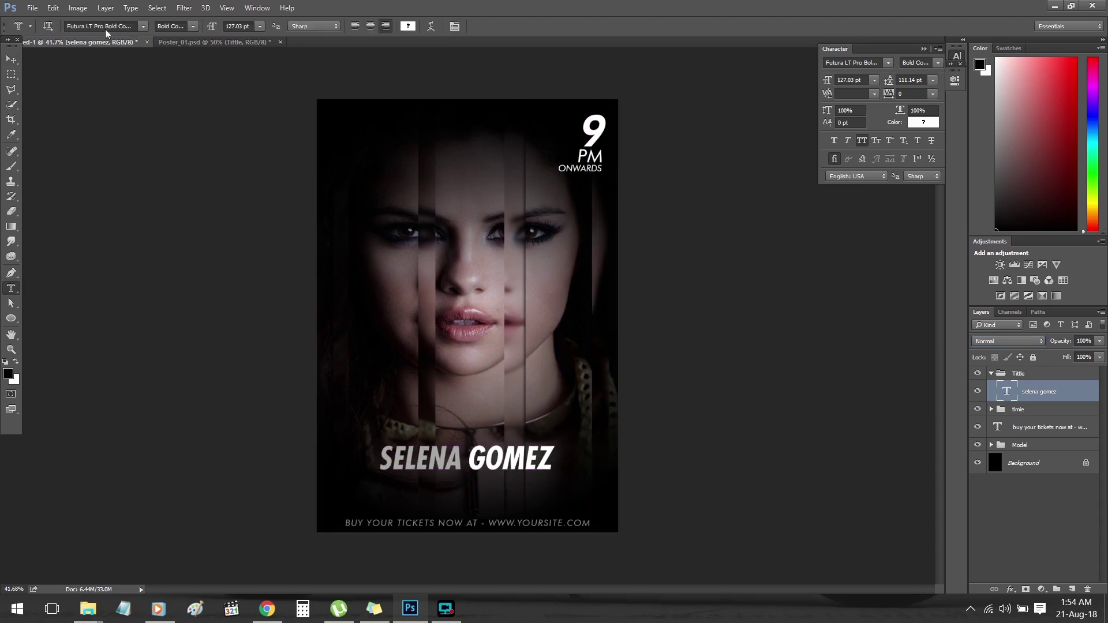
click(193, 26)
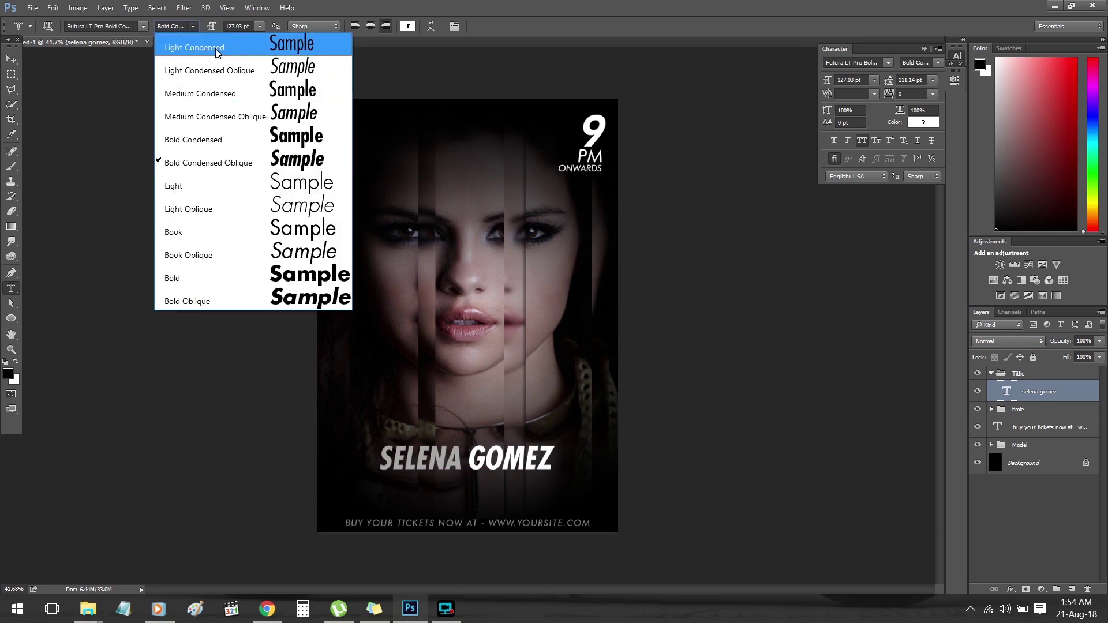
click(206, 42)
- Set the title's tracking to 80, re-centre it, and switch to Poster_01.psd
click(11, 58)
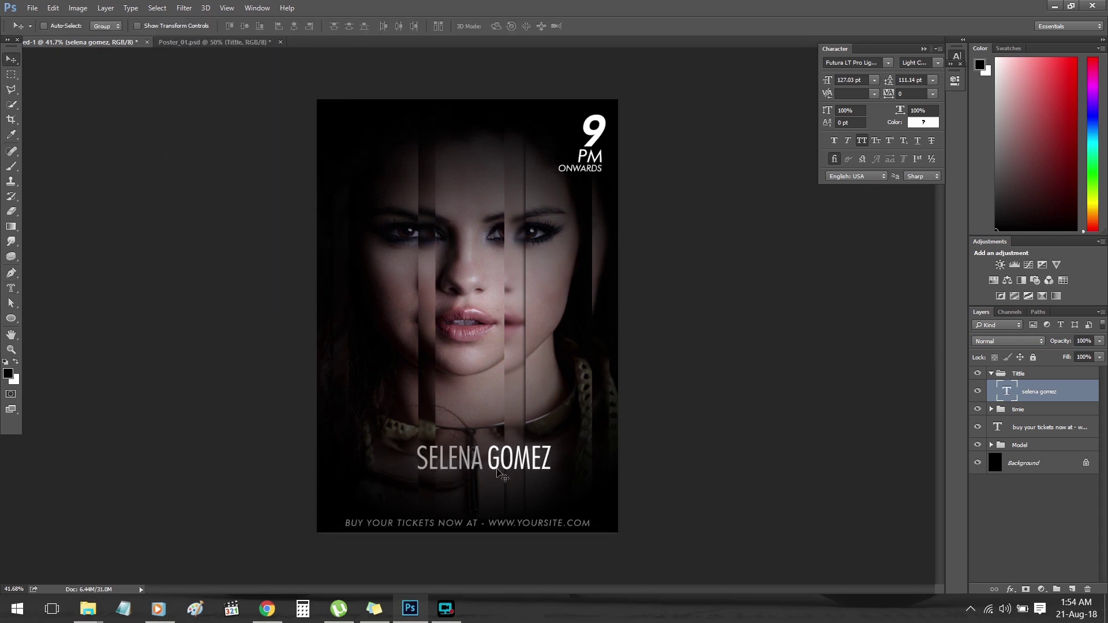
click(913, 93)
text(80)
key(Return)
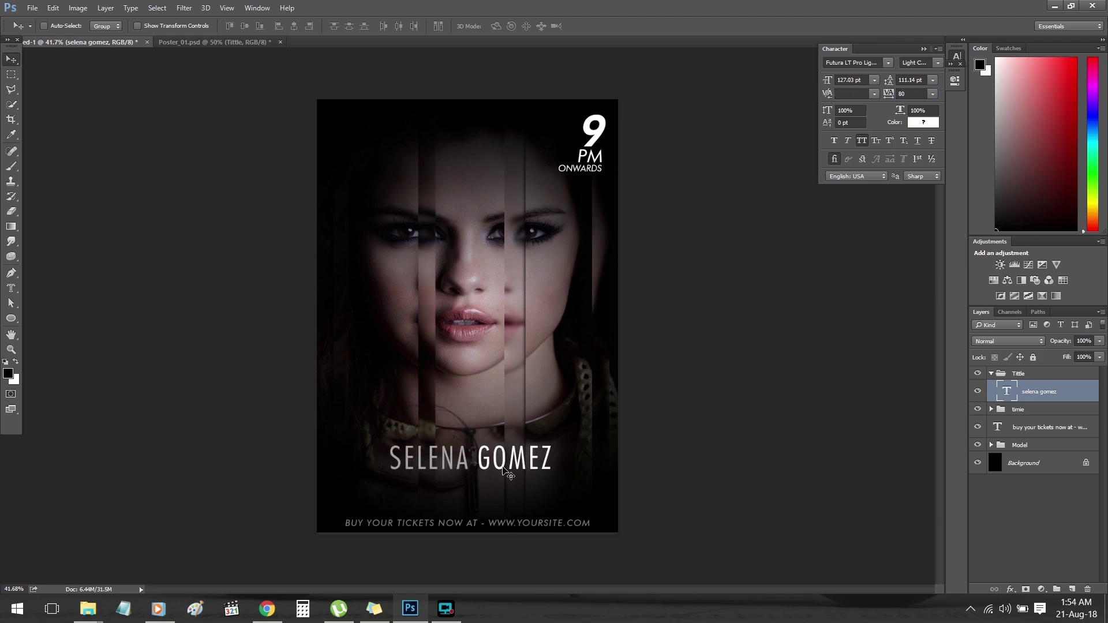
key(ctrl+a)
click(297, 25)
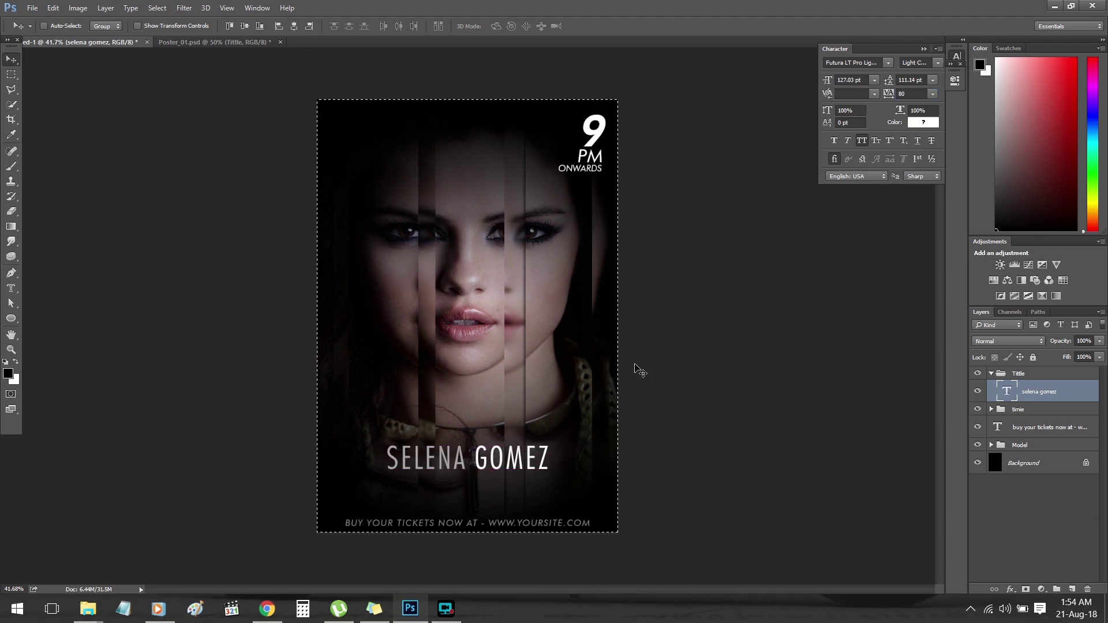
click(213, 42)
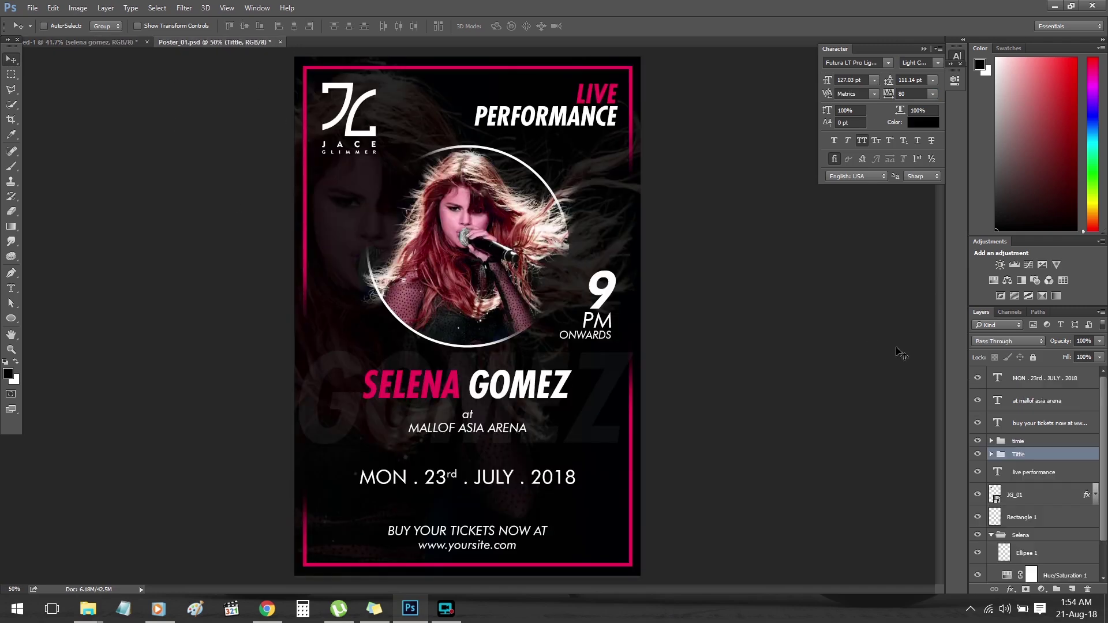
- Drag the live performance text into the other document, then delete it
scroll(1033, 458, down, 2)
click(1033, 433)
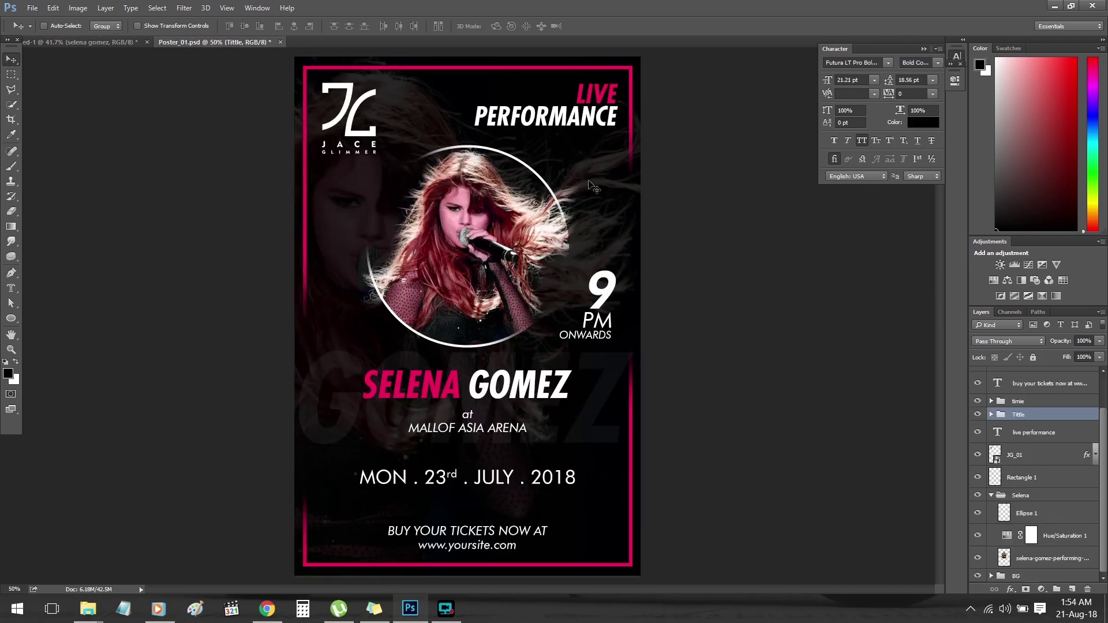
mouse_move(554, 87)
mouse_down()
mouse_move(87, 43)
mouse_move(479, 398)
mouse_move(464, 418)
mouse_up()
key(Delete)
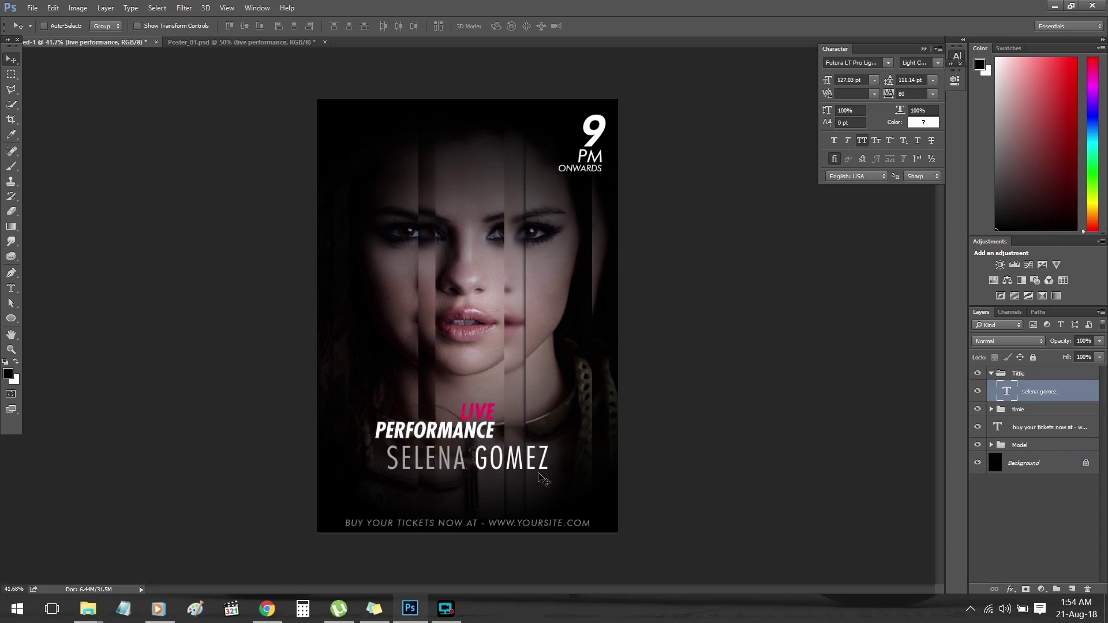
- Duplicate the SELENA GOMEZ title above itself and retype it as 'LIVE PERFORMANCE'
key(ctrl+j)
drag(471, 465, 468, 432)
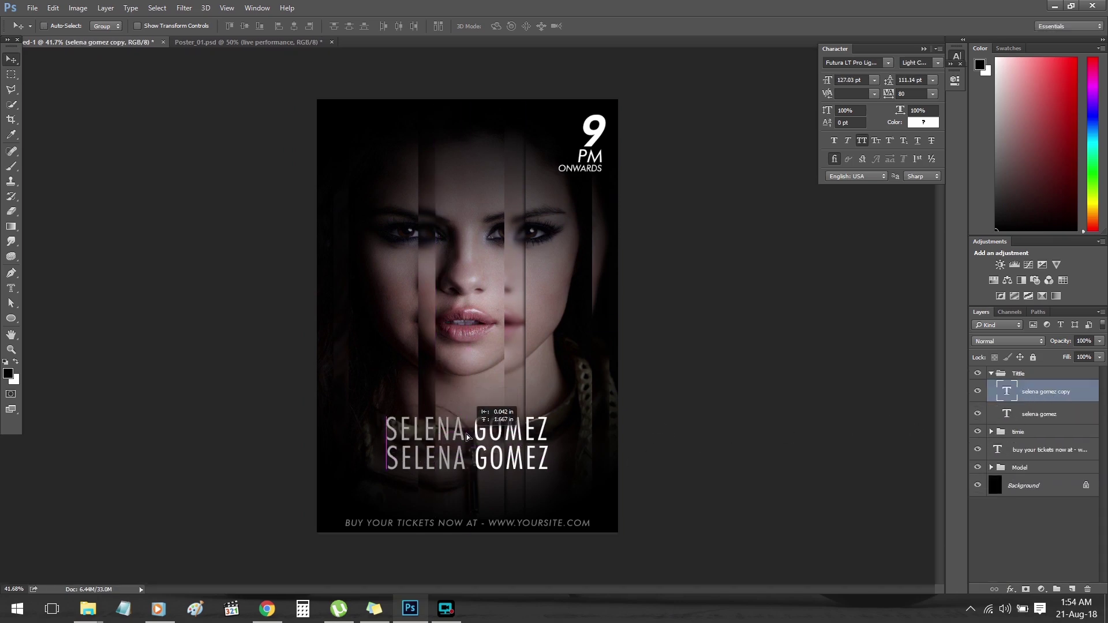
key(t)
click(470, 427)
key(ctrl+a)
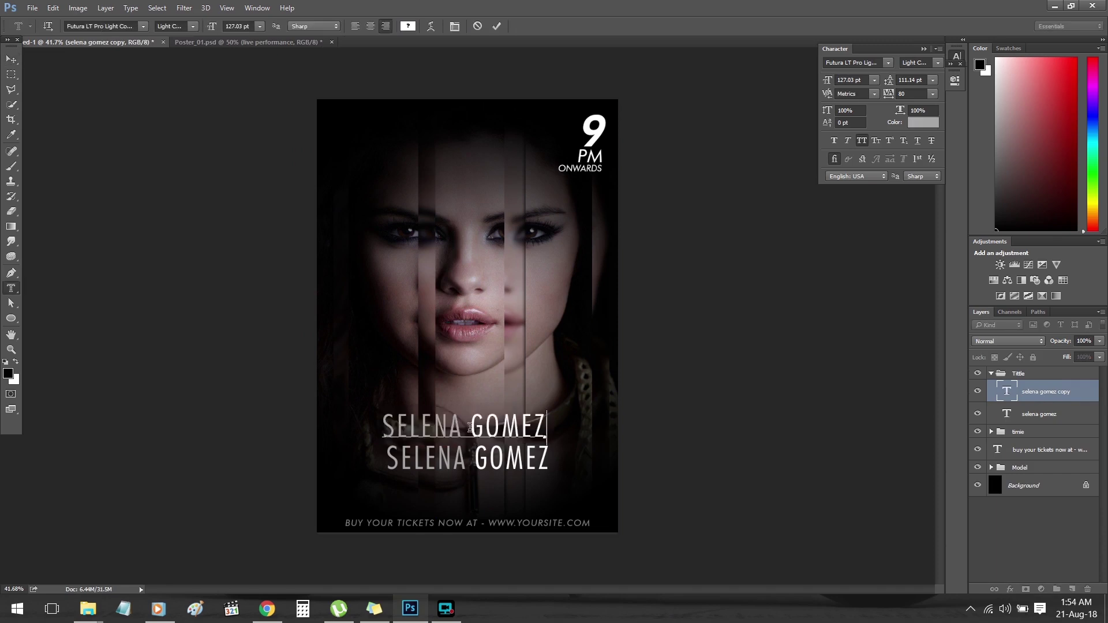
text(LIVE PERFOR)
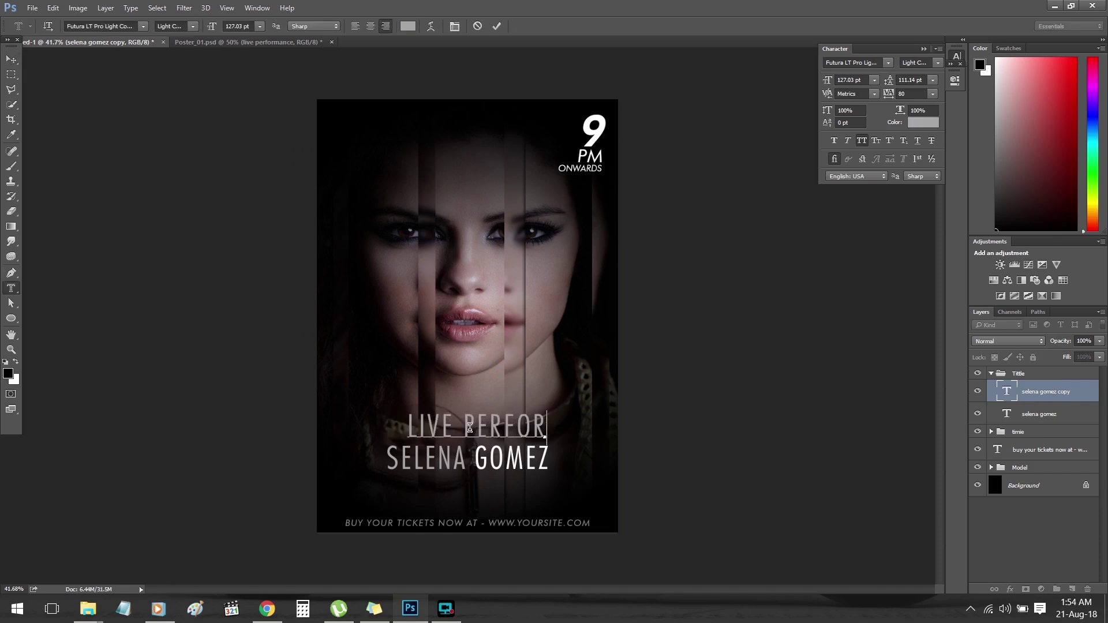
text(MANXC)
key(BackSpace)
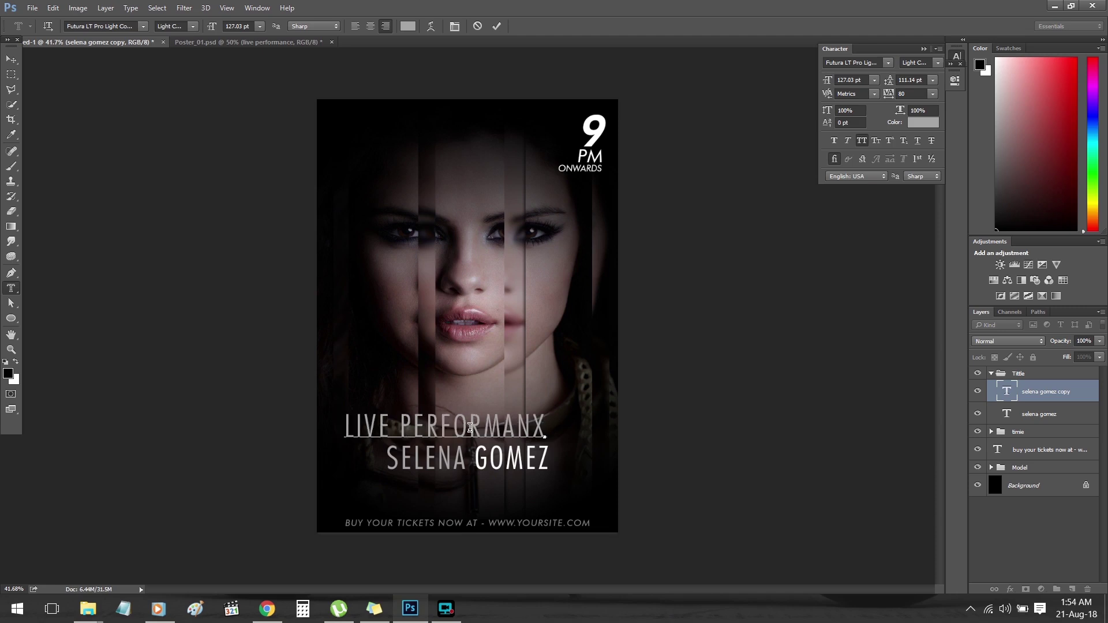
key(BackSpace)
text(CE)
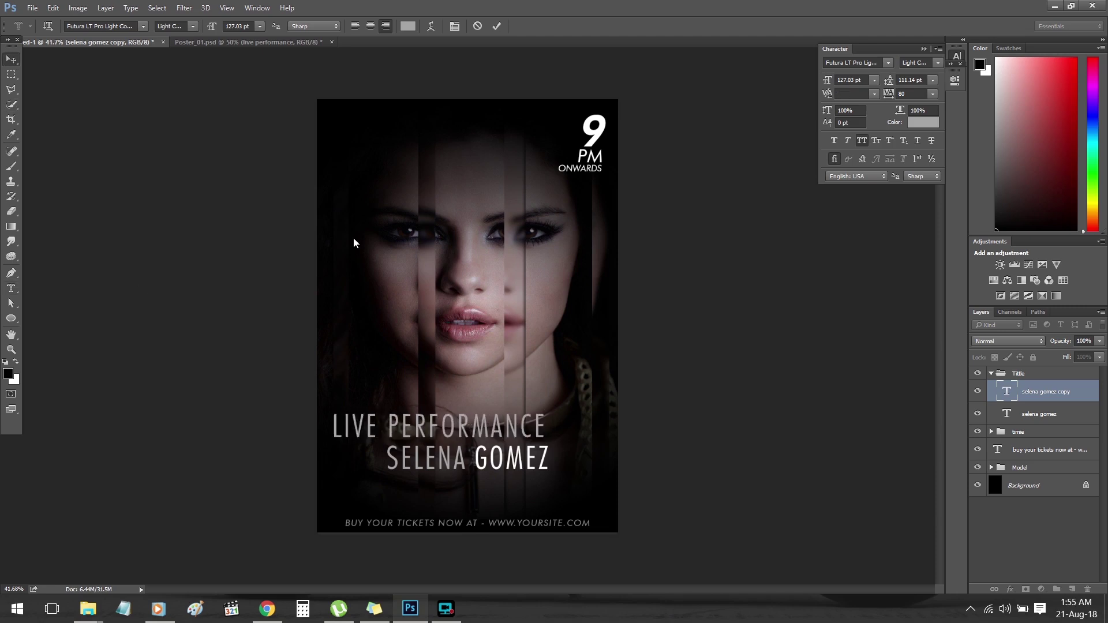
key(ctrl+Return)
- Shrink the LIVE PERFORMANCE line and nudge it into place above the title
key(ctrl+t)
mouse_move(546, 413)
mouse_down()
mouse_move(409, 433)
mouse_move(451, 442)
mouse_up()
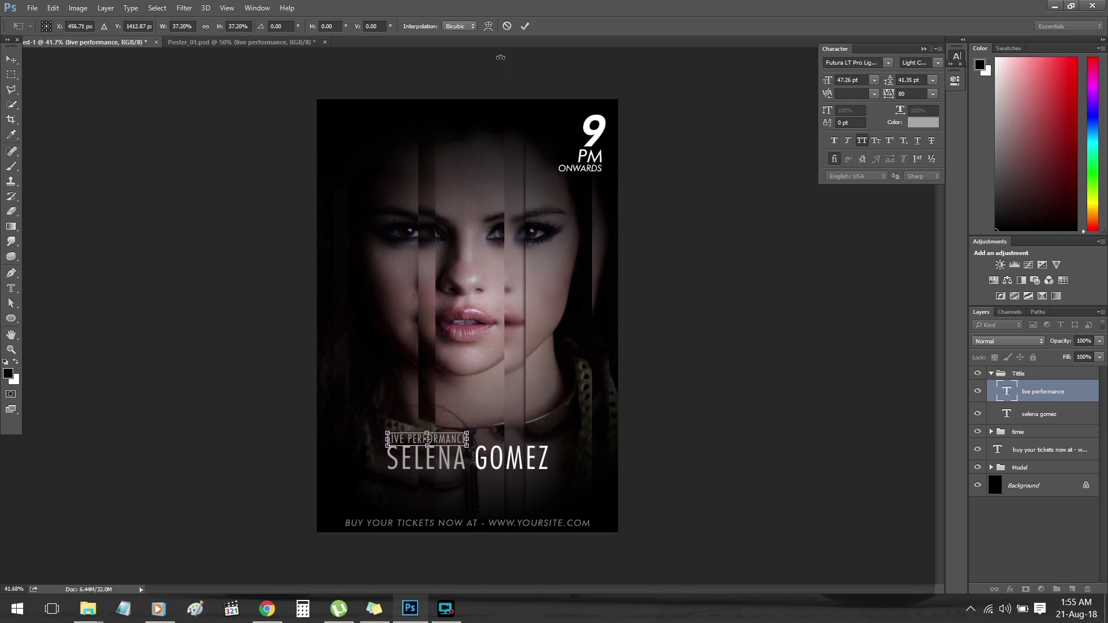
click(525, 26)
key(Right)
key(Right)
key(Right)
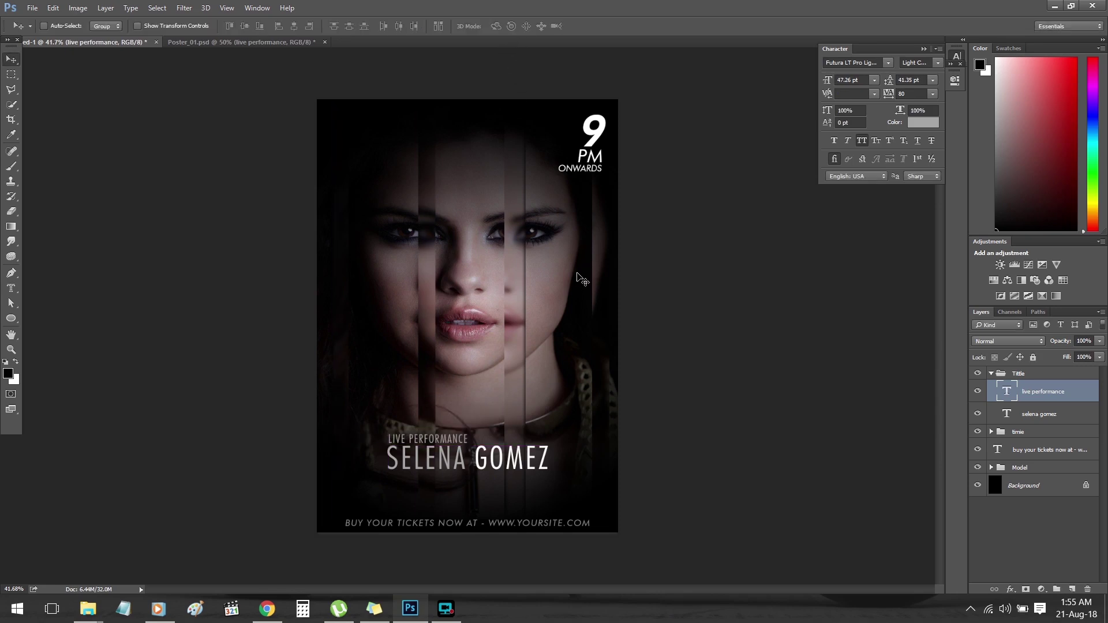
key(Left)
key(Left)
click(993, 375)
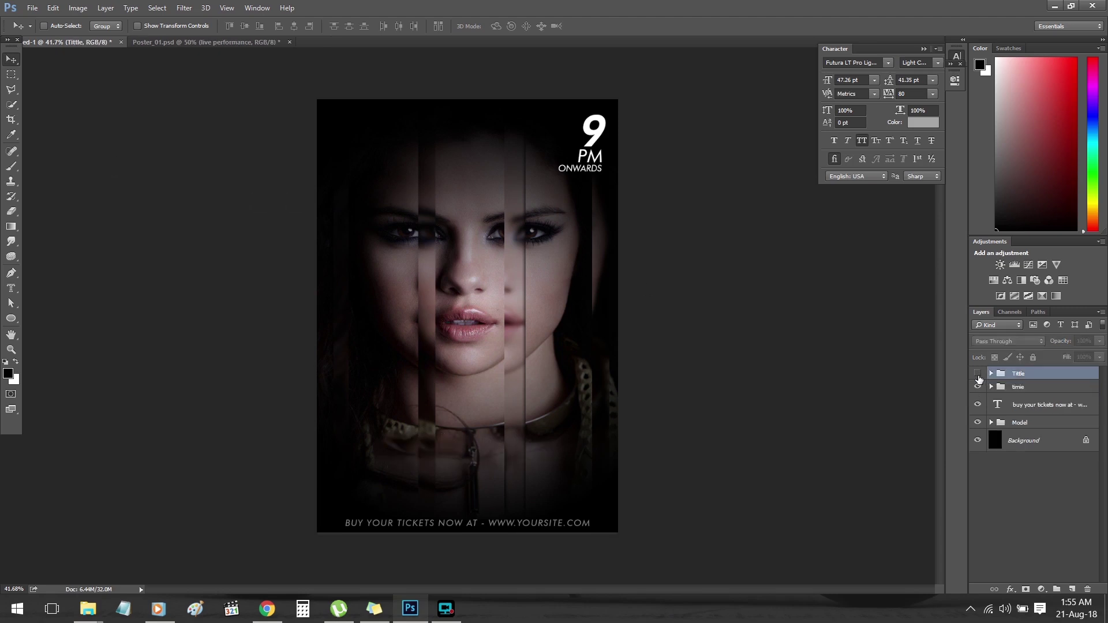
key(ctrl+a)
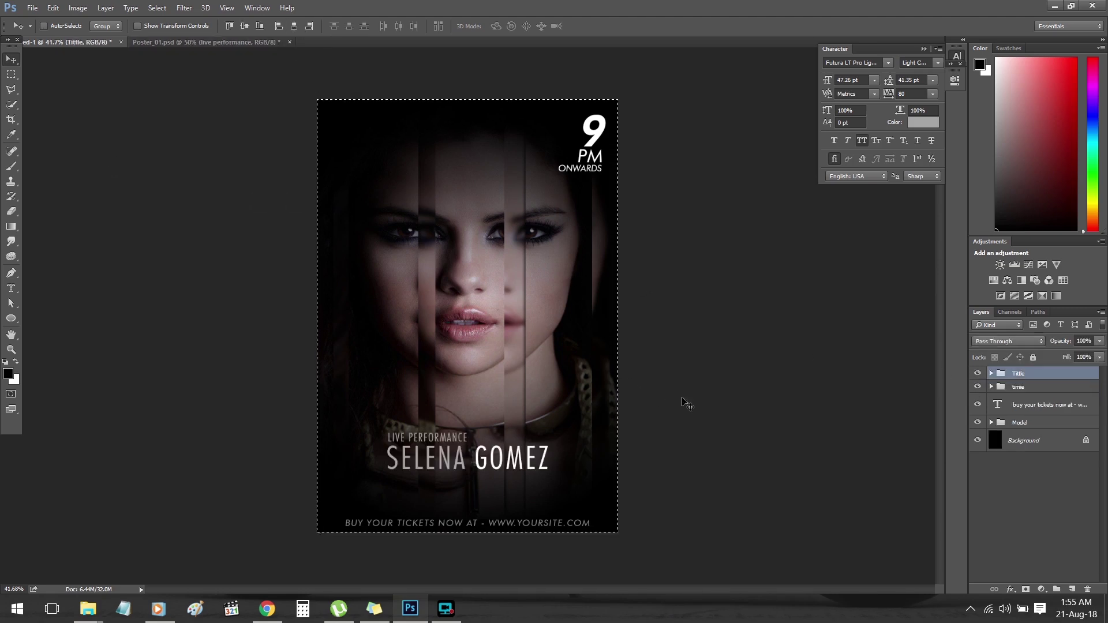
- Copy the venue text layer from Poster_01.psd into the new poster
key(ctrl)
click(219, 44)
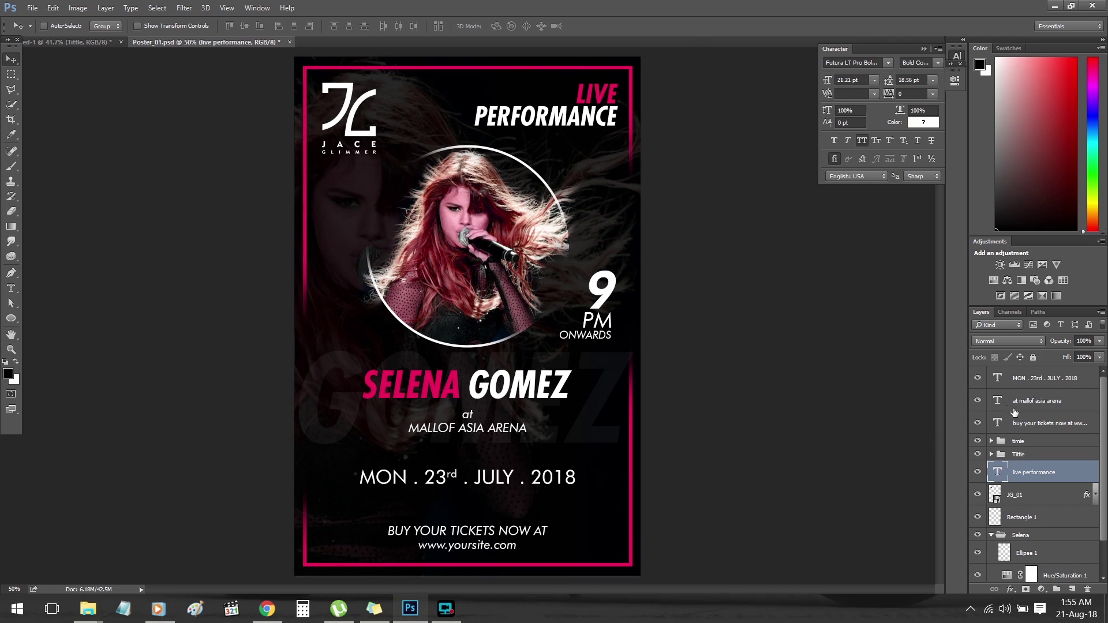
mouse_move(1015, 412)
mouse_down()
mouse_move(88, 45)
mouse_move(424, 376)
mouse_move(523, 504)
mouse_move(548, 495)
mouse_up()
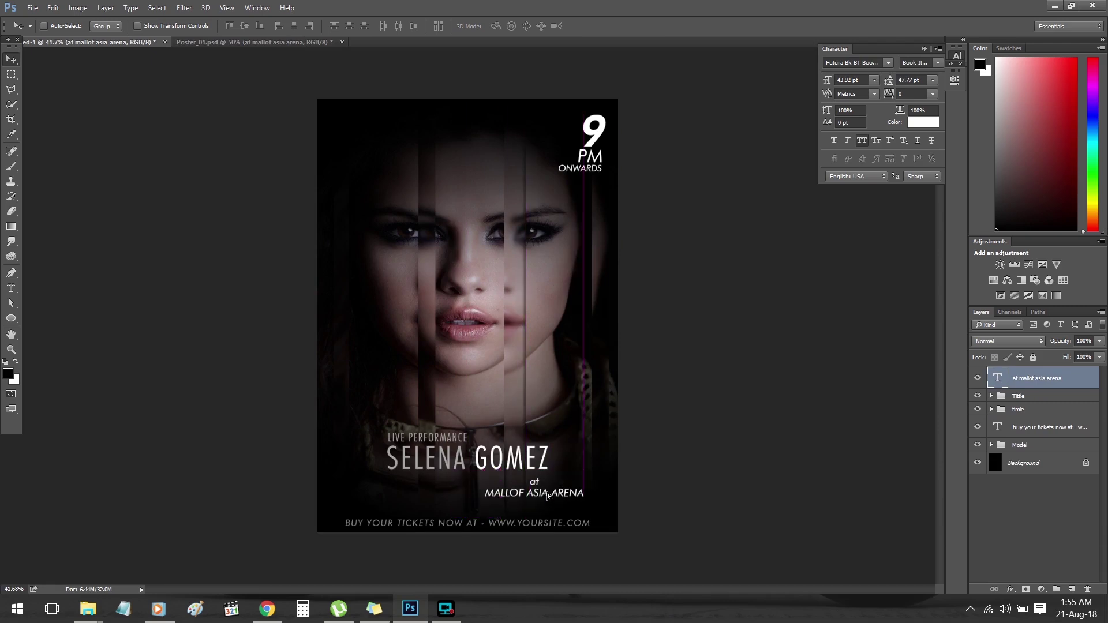
- Zoom in, shift the title block left and up, and delete the copied venue text
key(z)
scroll(548, 496, up, 2)
ctrl+click(370, 452)
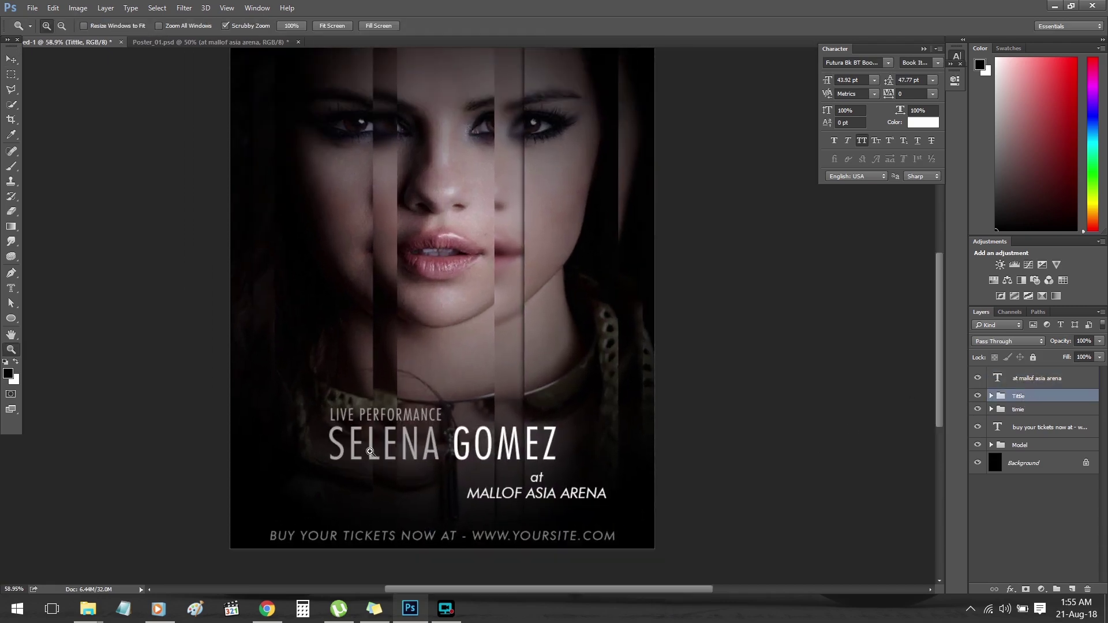
scroll(370, 452, up, 1)
key(v)
drag(409, 464, 336, 441)
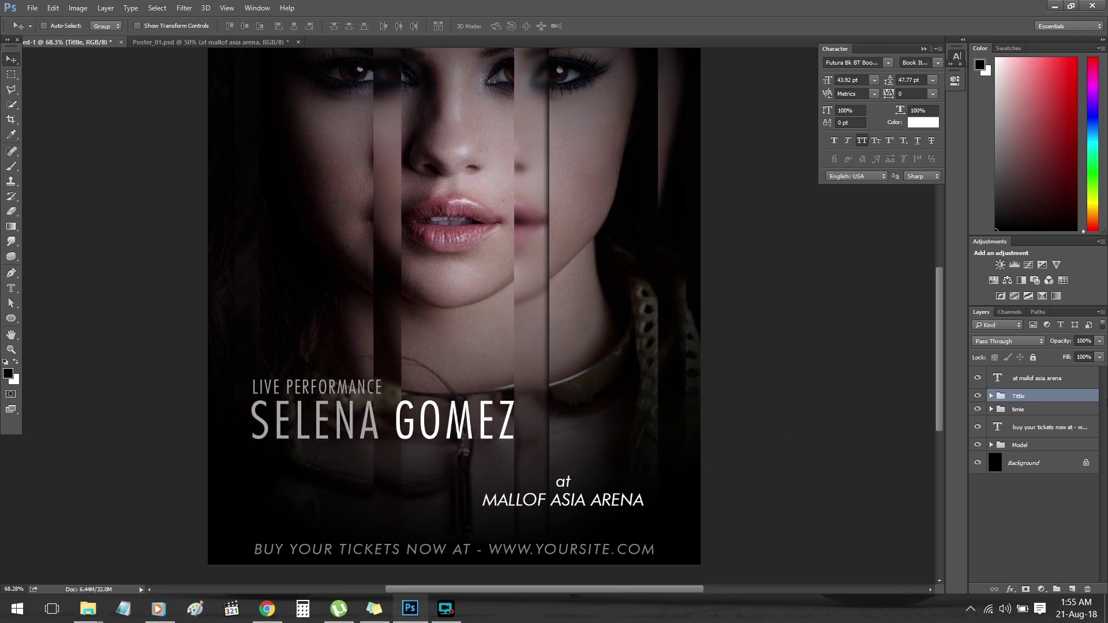
click(1039, 382)
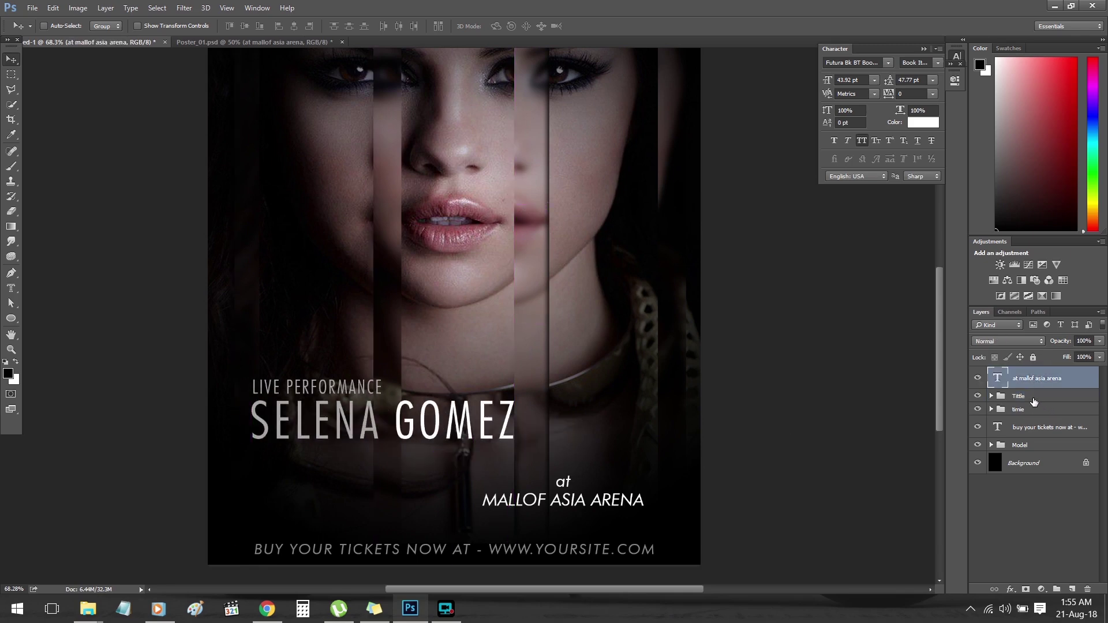
key(Delete)
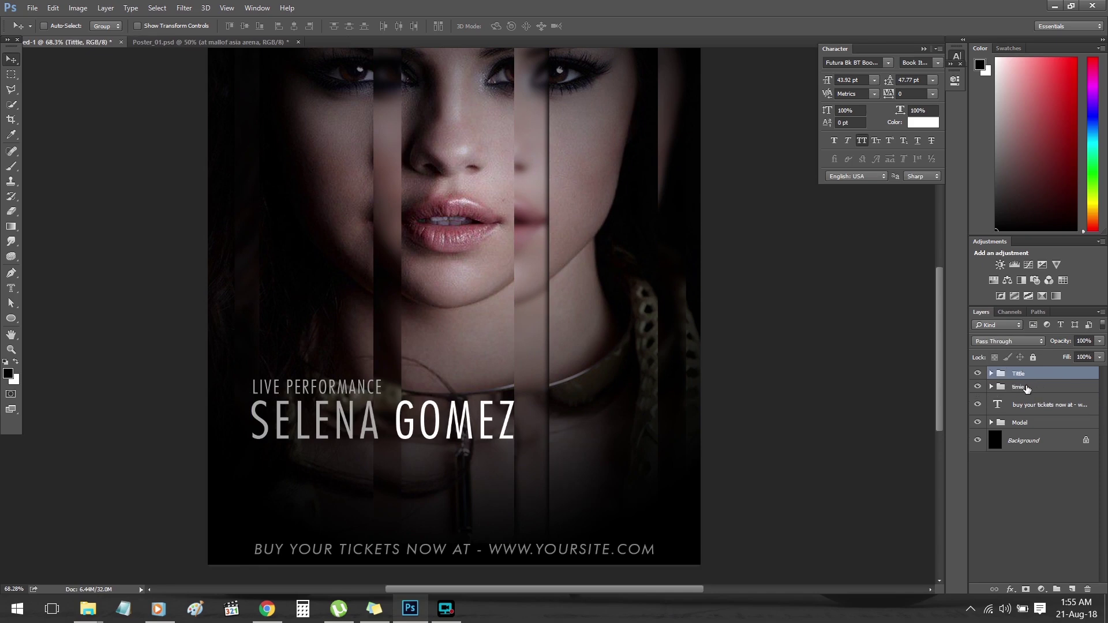
click(991, 374)
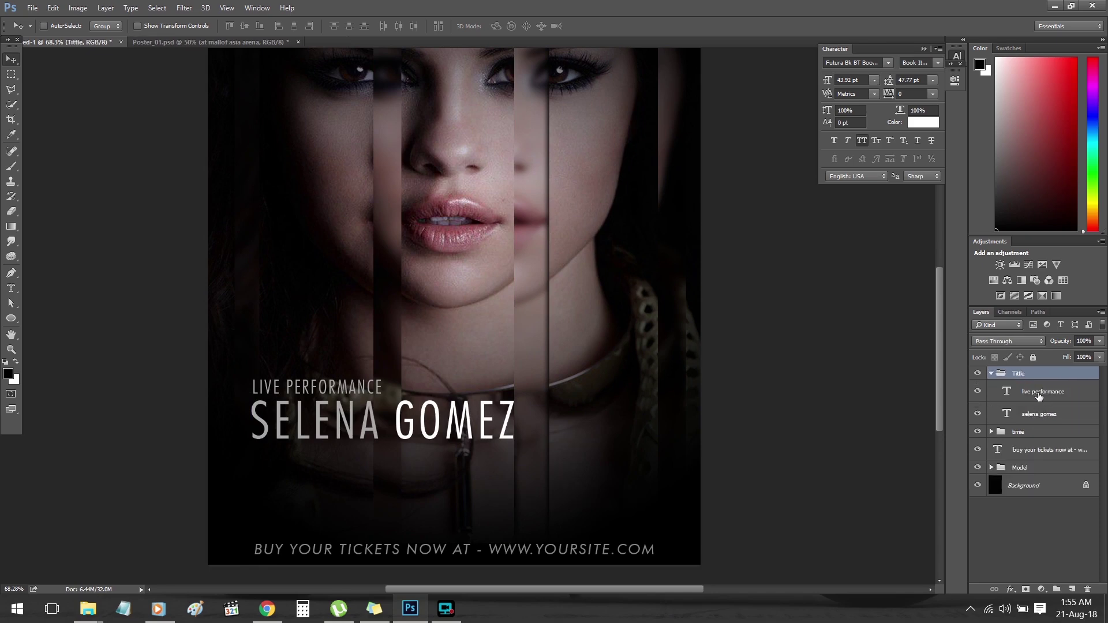
- Duplicate the LIVE PERFORMANCE line below the title and retype it 'AT MALL OF ASIA ARENA'
key(ctrl+j)
drag(386, 415, 542, 512)
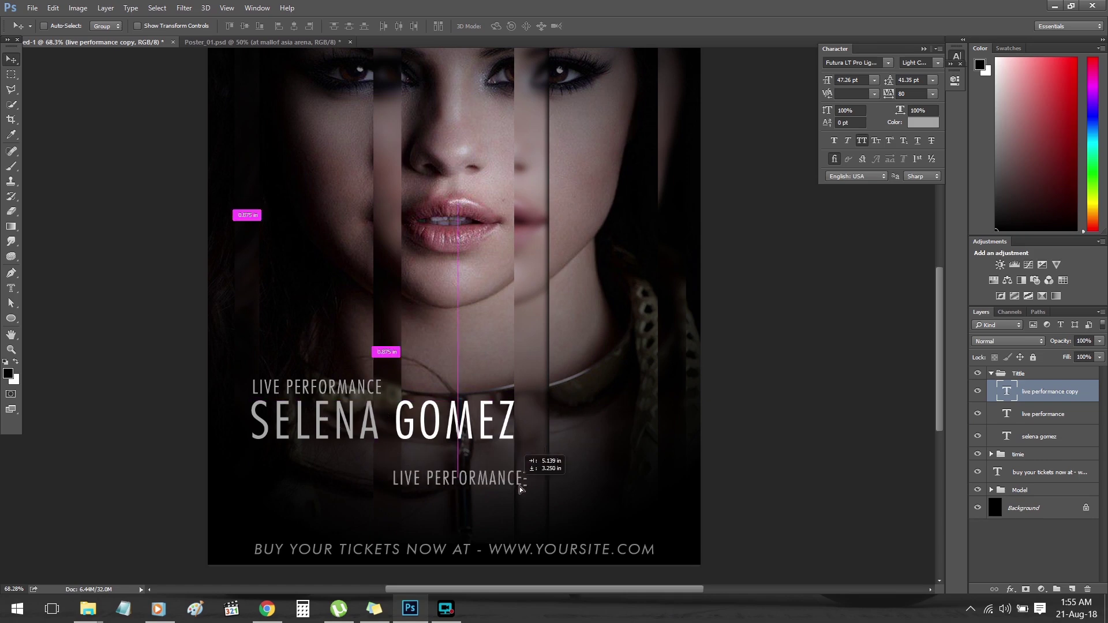
double_click(467, 484)
key(ctrl+a)
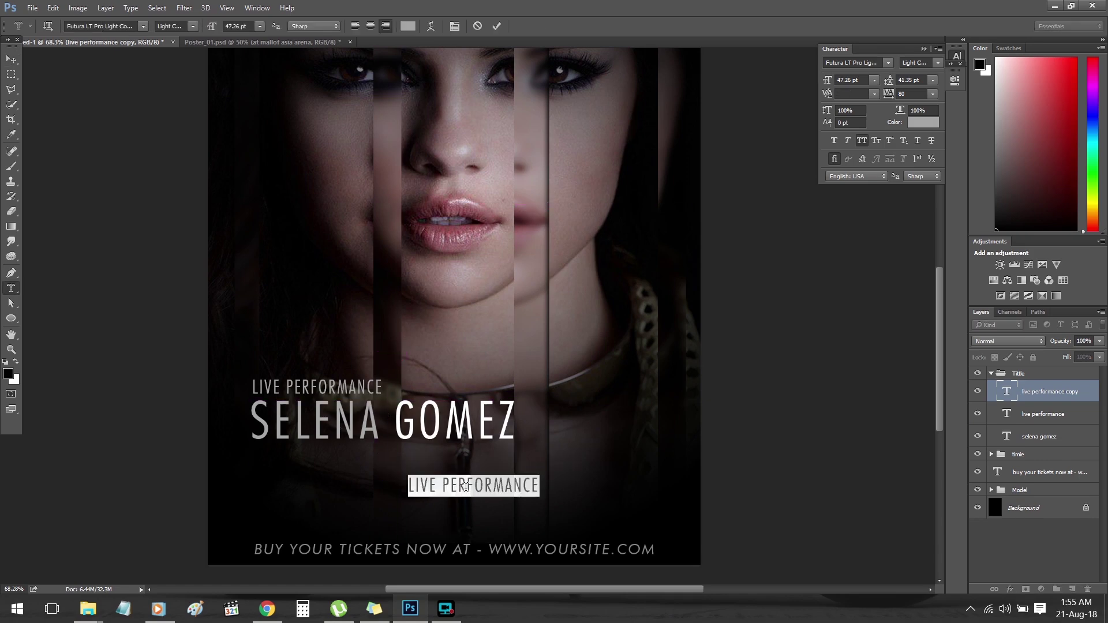
text(AT MA)
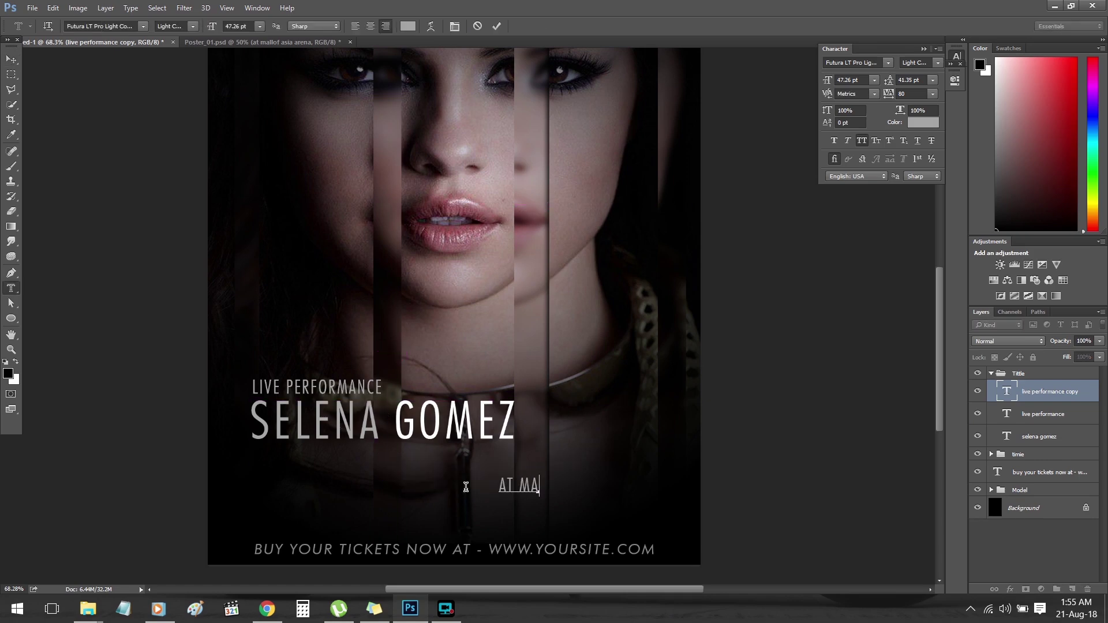
text(LL OF ASIA)
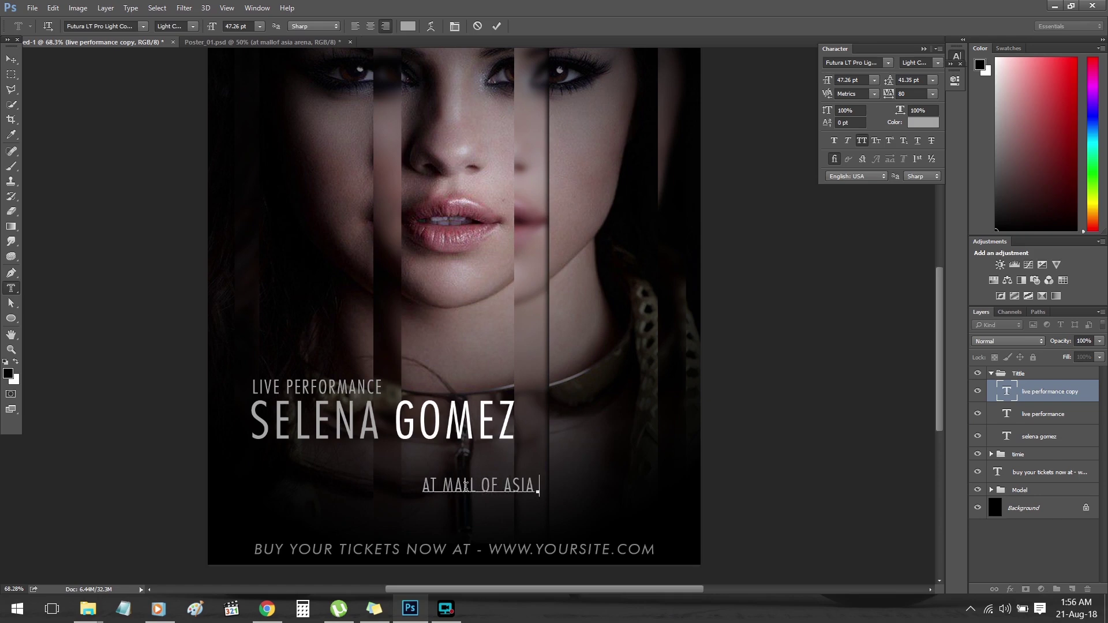
text( ARENA)
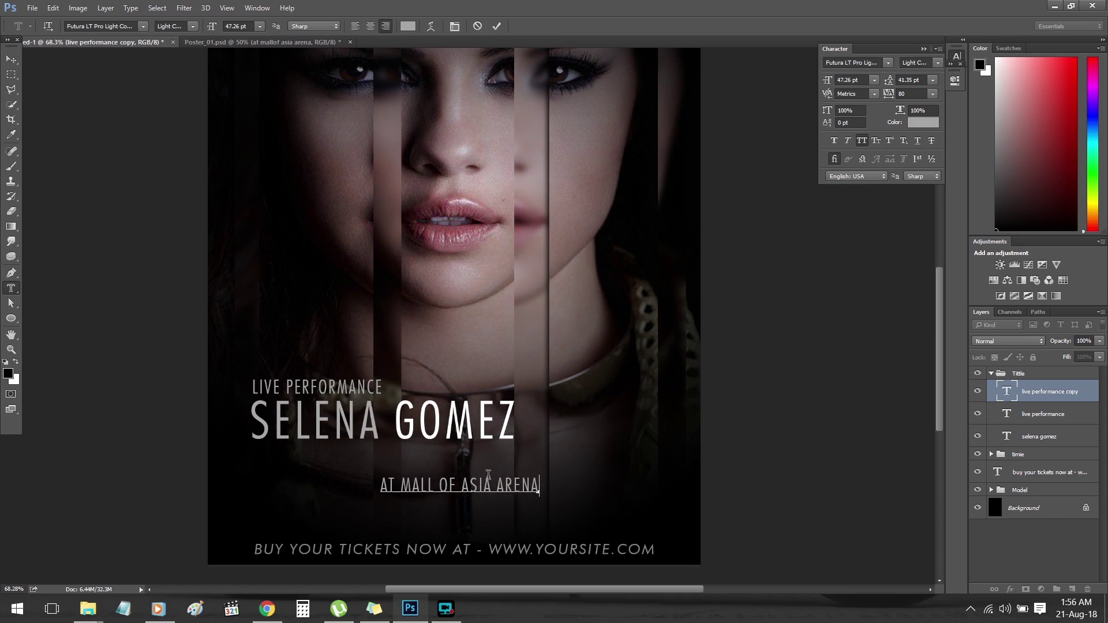
- Make 'MALL OF ASIA ARENA' white (#ffffff) at 54 pt
drag(402, 486, 551, 473)
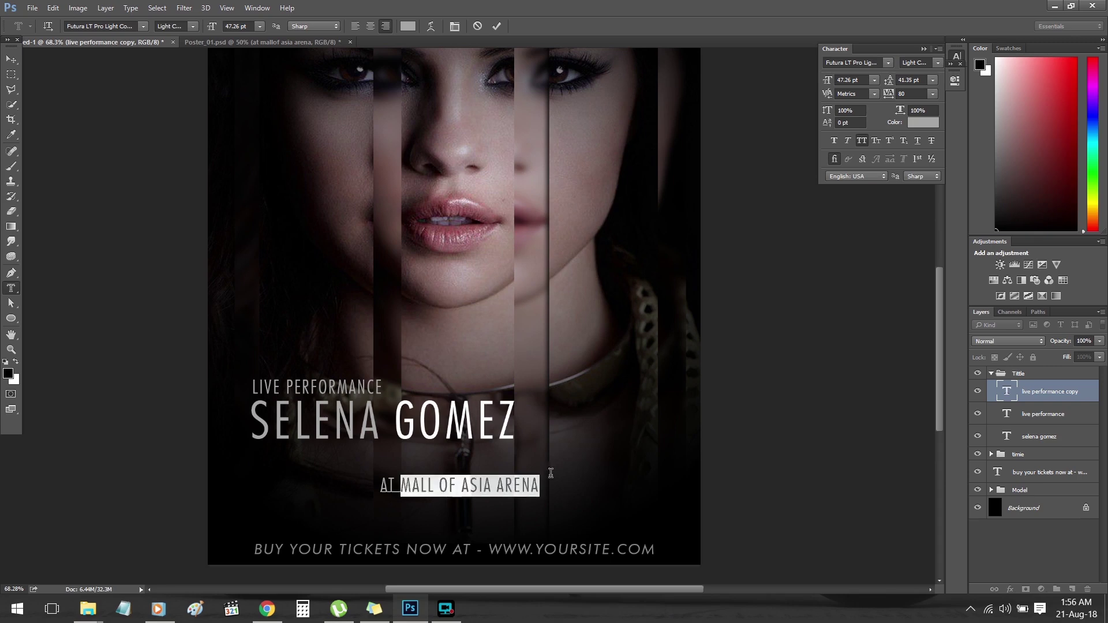
click(408, 25)
text(ffffff)
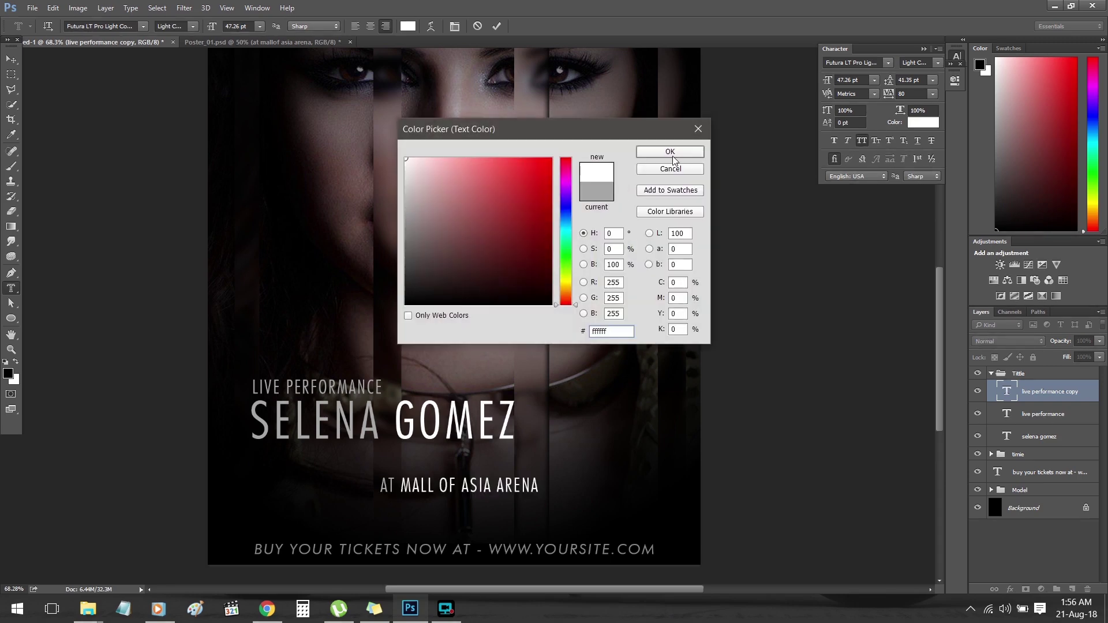
click(656, 148)
click(845, 80)
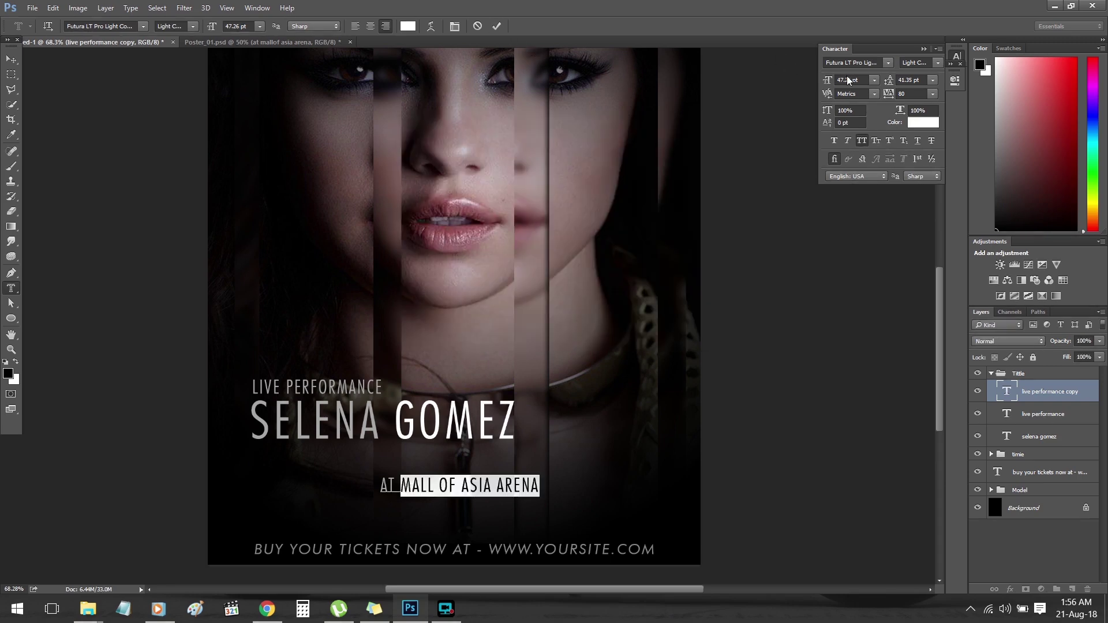
text(53)
key(Return)
key(Up)
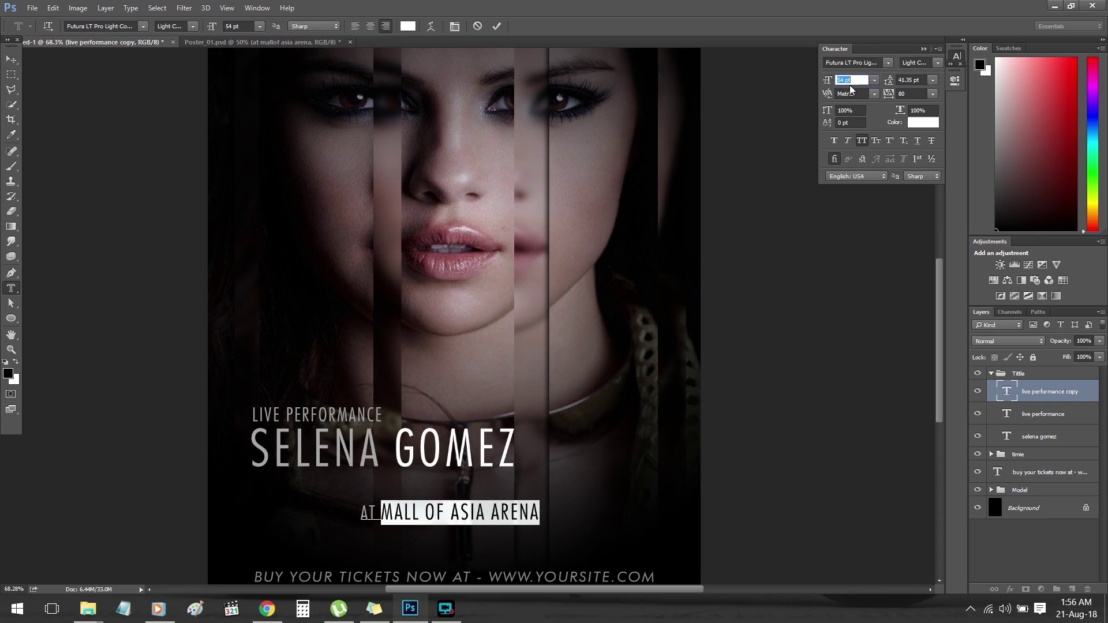
- Shrink the word AT by two points and move the venue line under GOMEZ
key(ctrl+a)
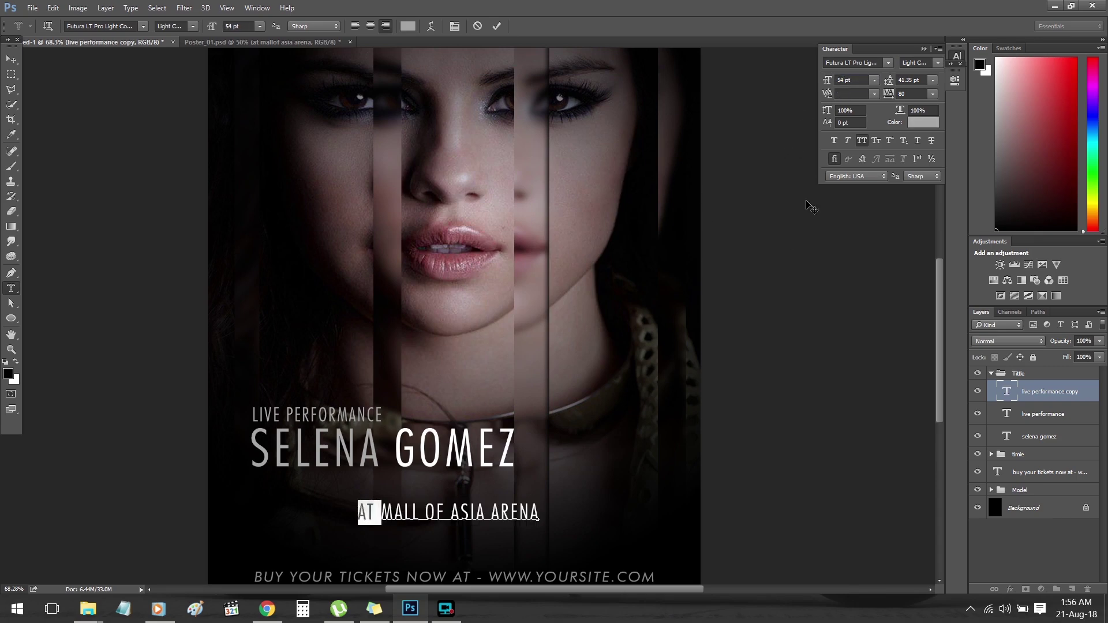
click(856, 80)
key(Down)
key(Down)
key(Down)
key(Down)
key(Down)
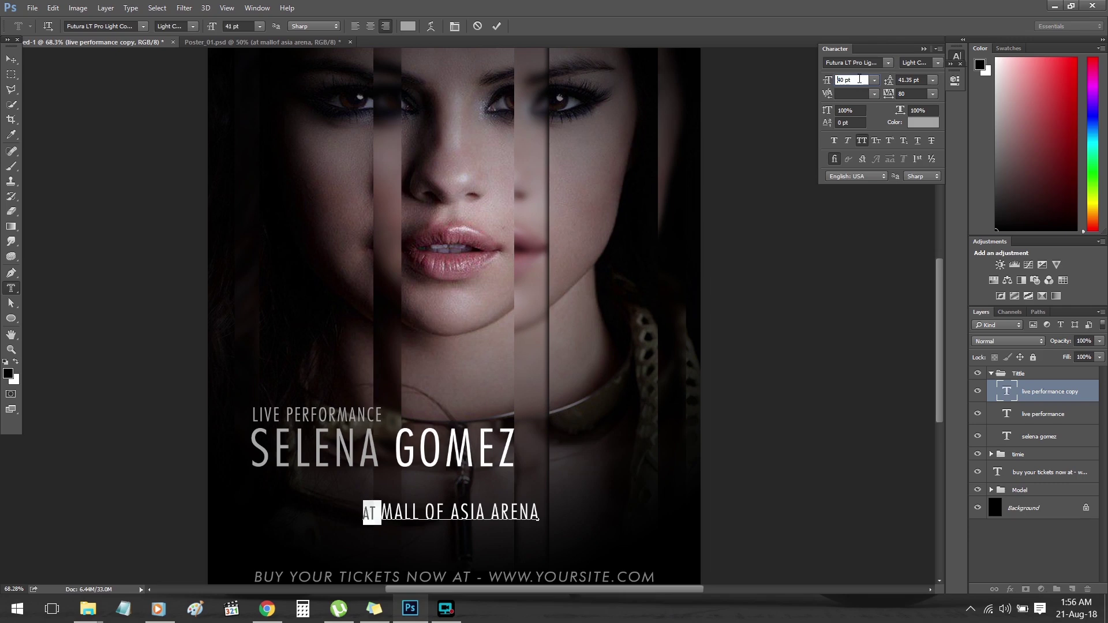
key(Down)
key(Down)
key(Down)
click(12, 60)
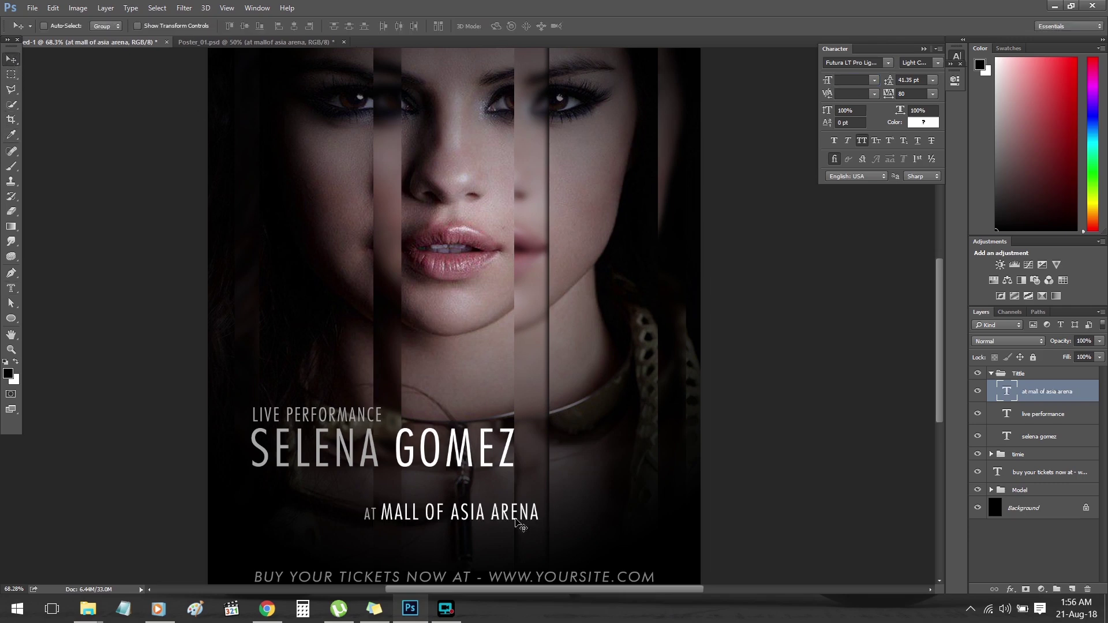
drag(516, 524, 644, 495)
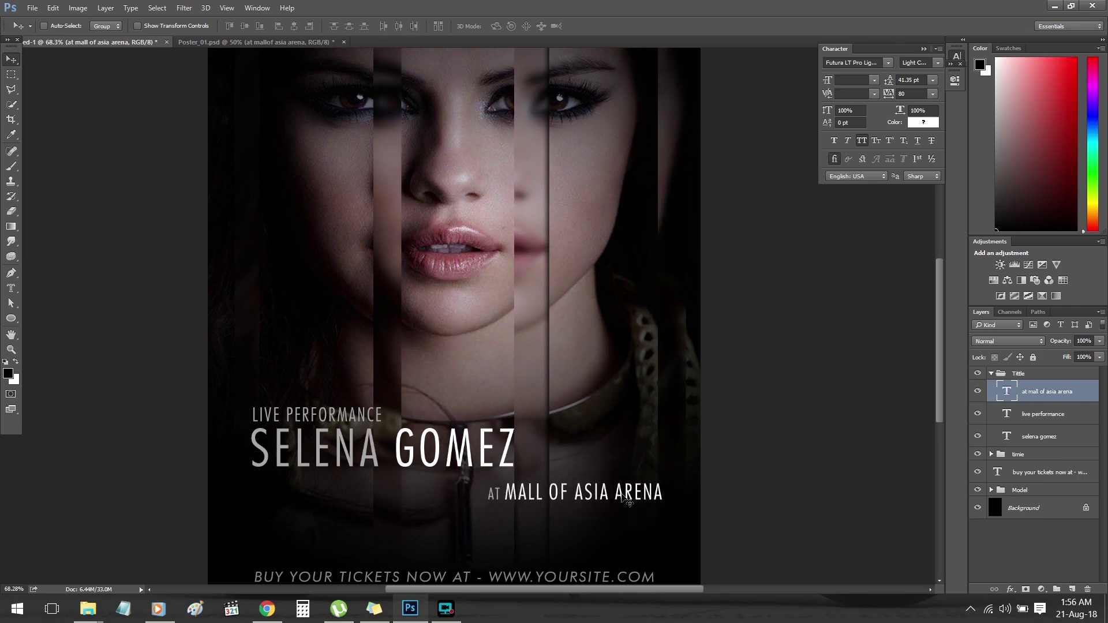
- Fit the poster in view and toggle the title group's visibility to compare
key(z)
key(ctrl+0)
click(989, 376)
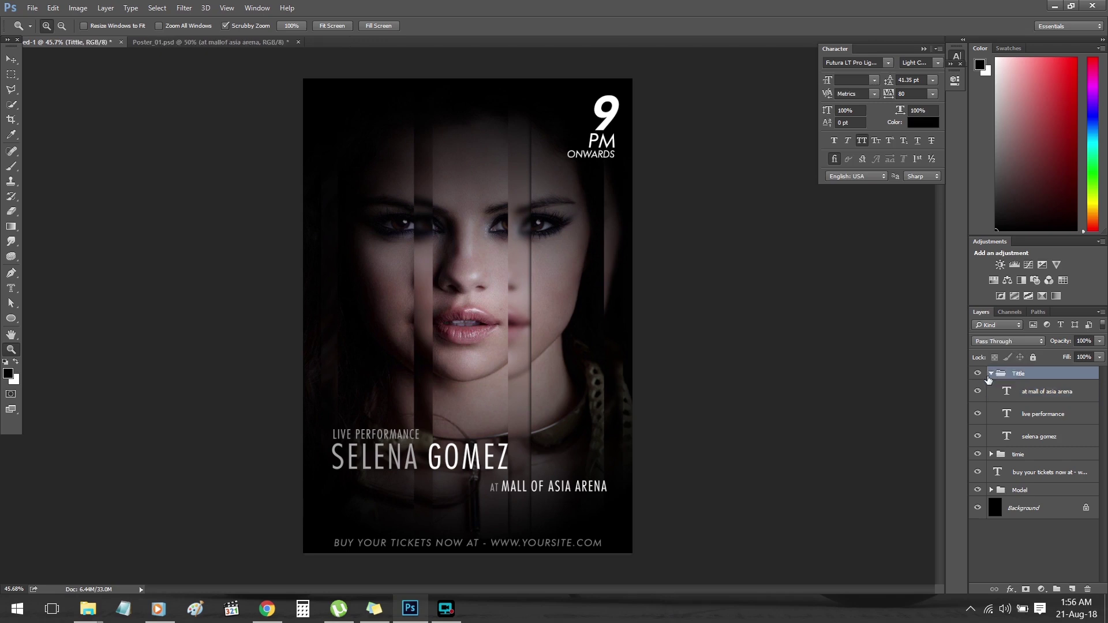
click(978, 374)
click(991, 375)
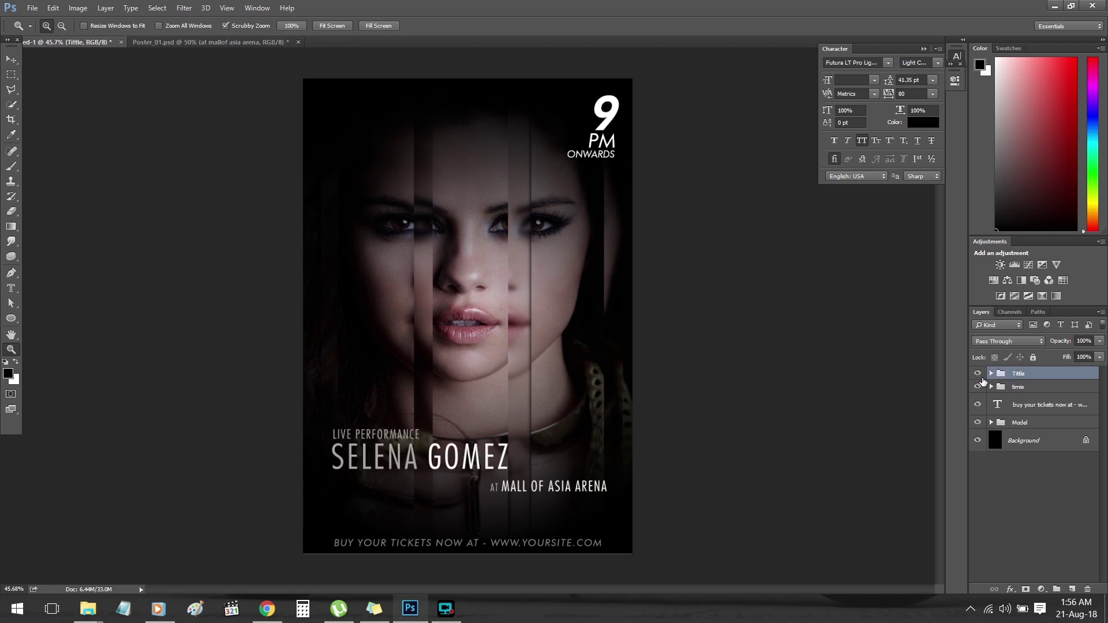
- Fine-tune the title block's vertical position with small downward and upward nudges
key(v)
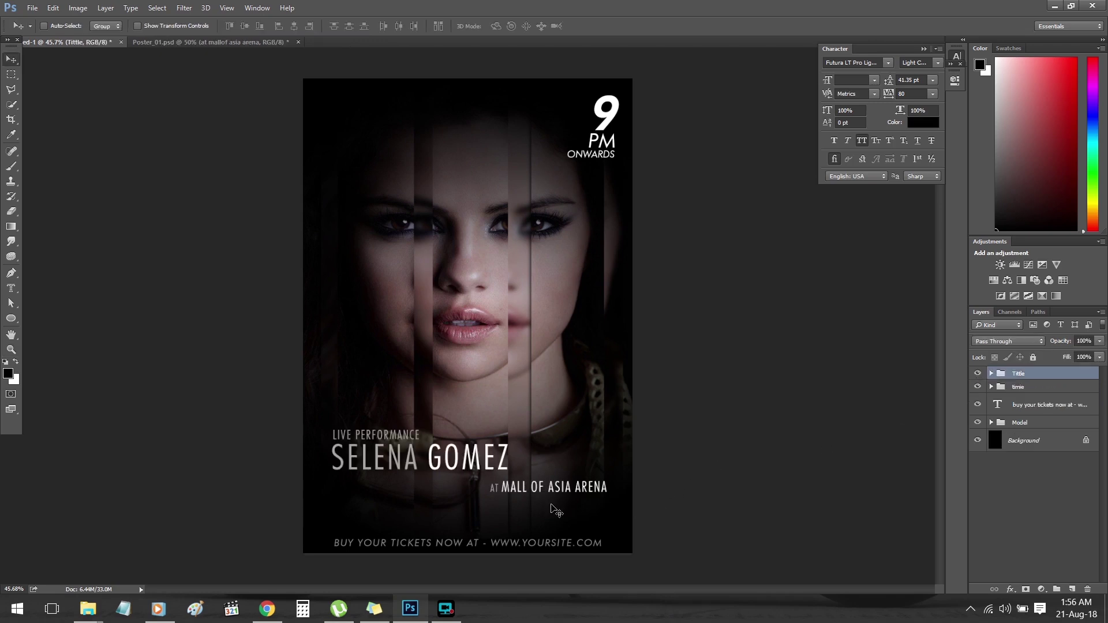
drag(551, 505, 555, 510)
key(shift+Down)
key(shift+Down)
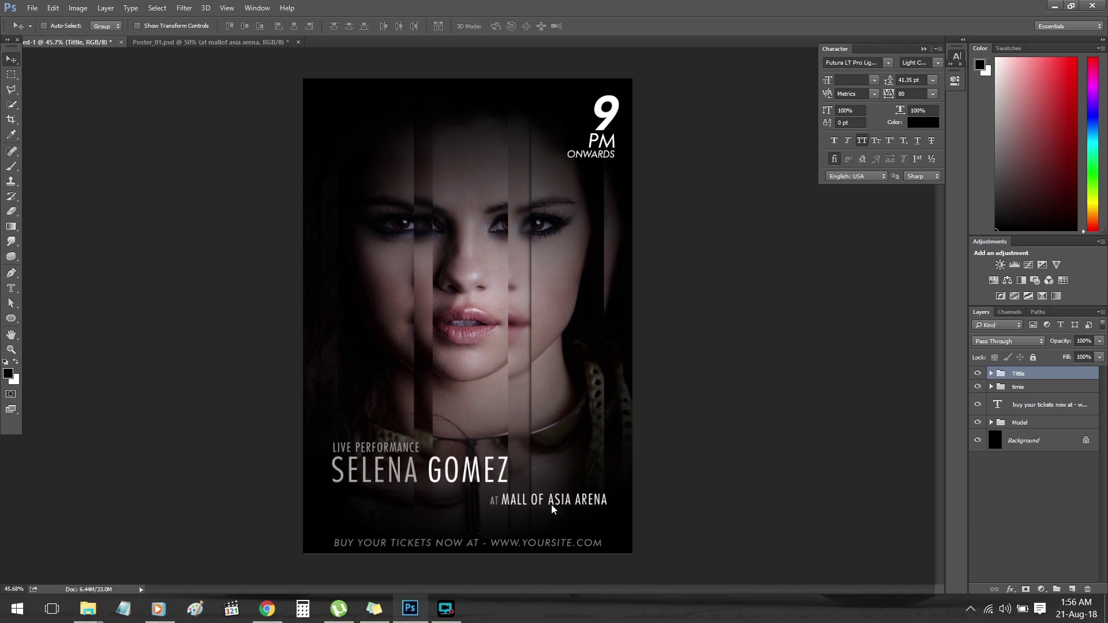
key(shift+Down)
key(shift+Down)
key(shift+Up)
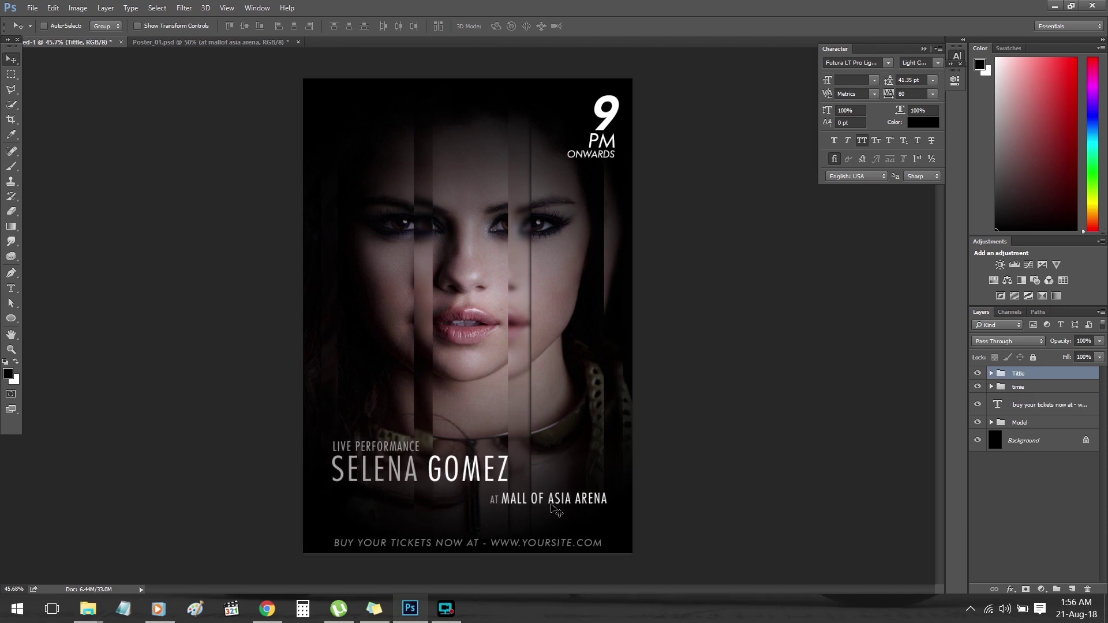
key(shift+Up)
key(shift+Up)
key(shift+Up)
key(shift+Up)
key(shift+Up)
key(shift+Up)
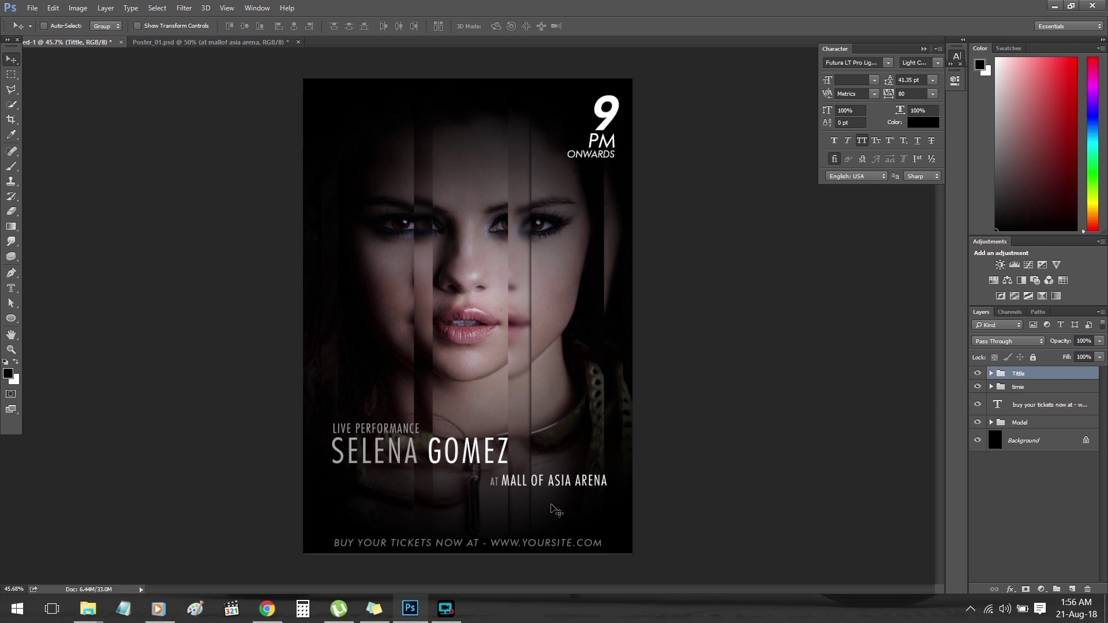
key(shift+Down)
key(shift+Down)
key(shift+Down)
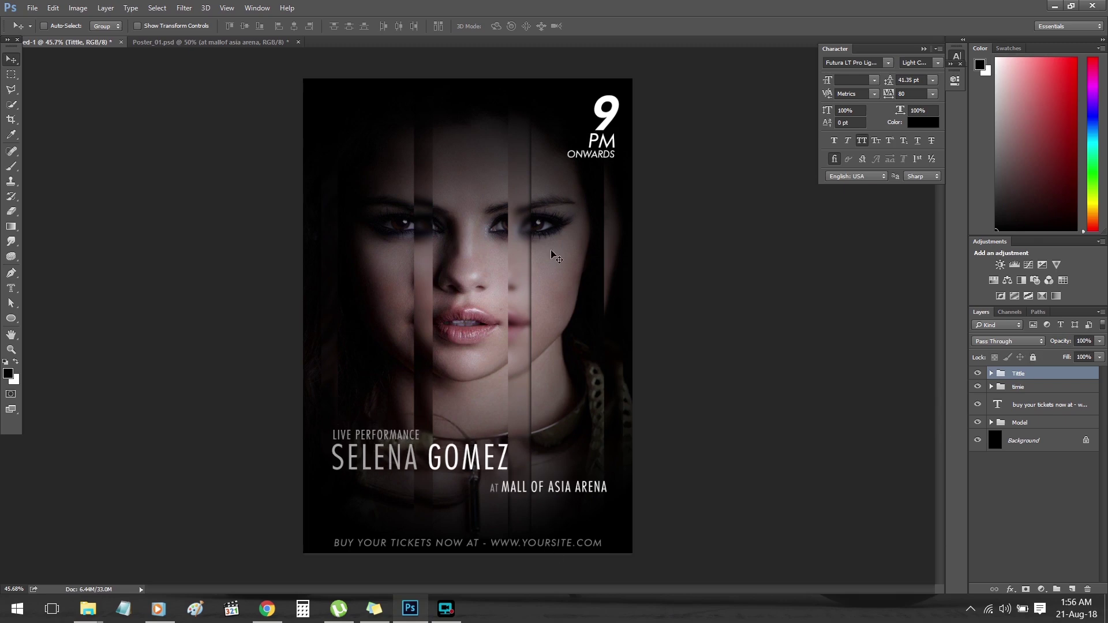
- Bring the JG_01 logo layer from the earlier poster into the new one
click(209, 42)
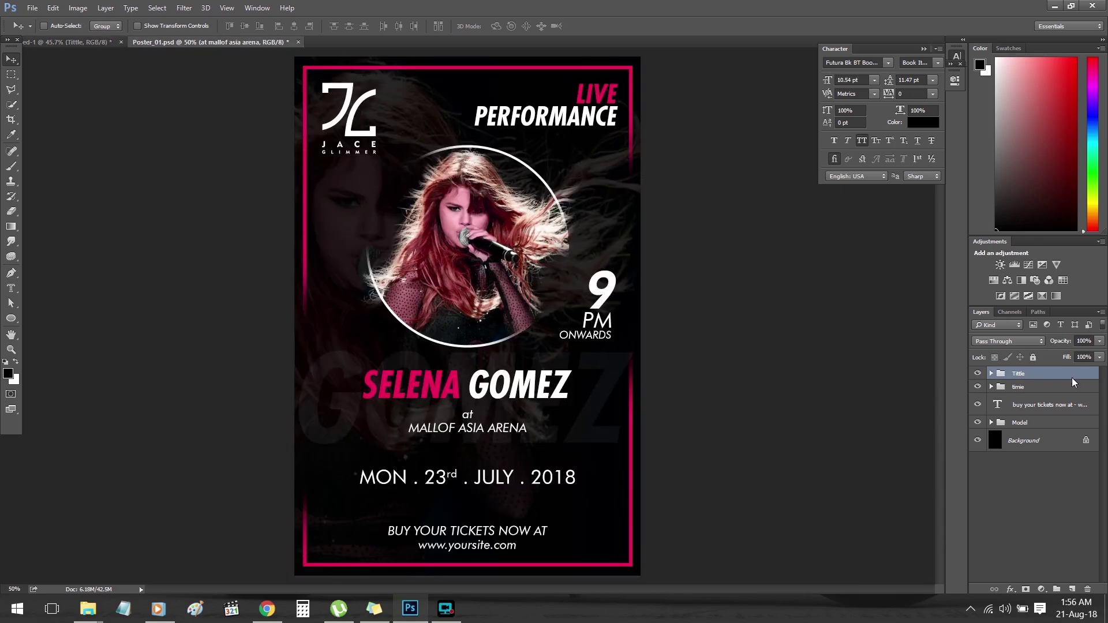
click(1027, 431)
scroll(1035, 455, down, 1)
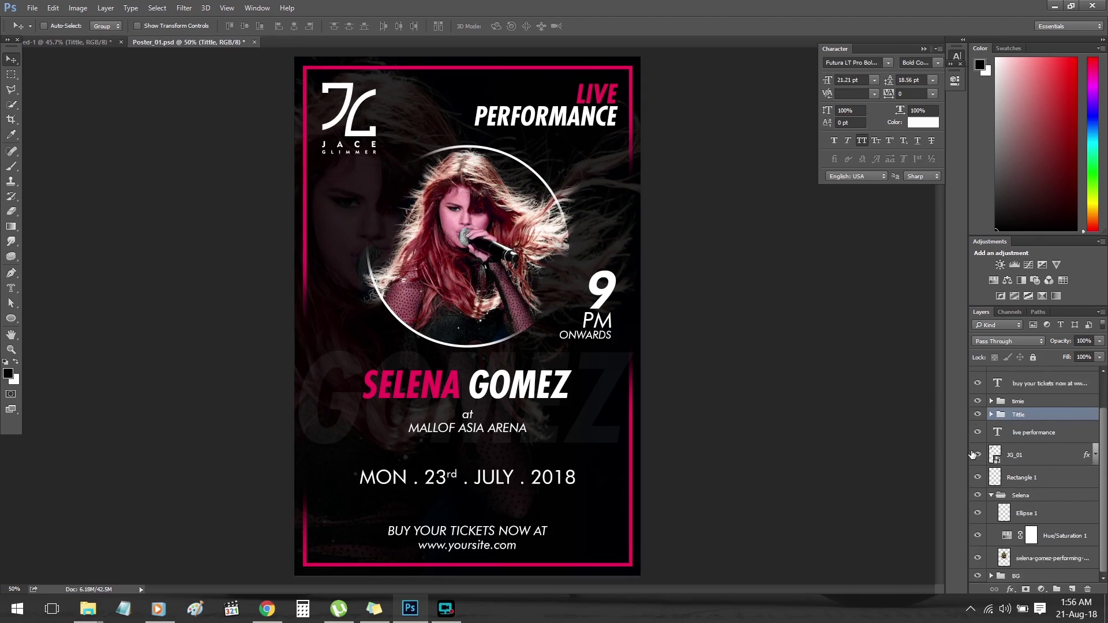
click(1036, 456)
mouse_move(329, 136)
mouse_down()
mouse_move(83, 33)
mouse_move(410, 216)
mouse_move(352, 151)
mouse_up()
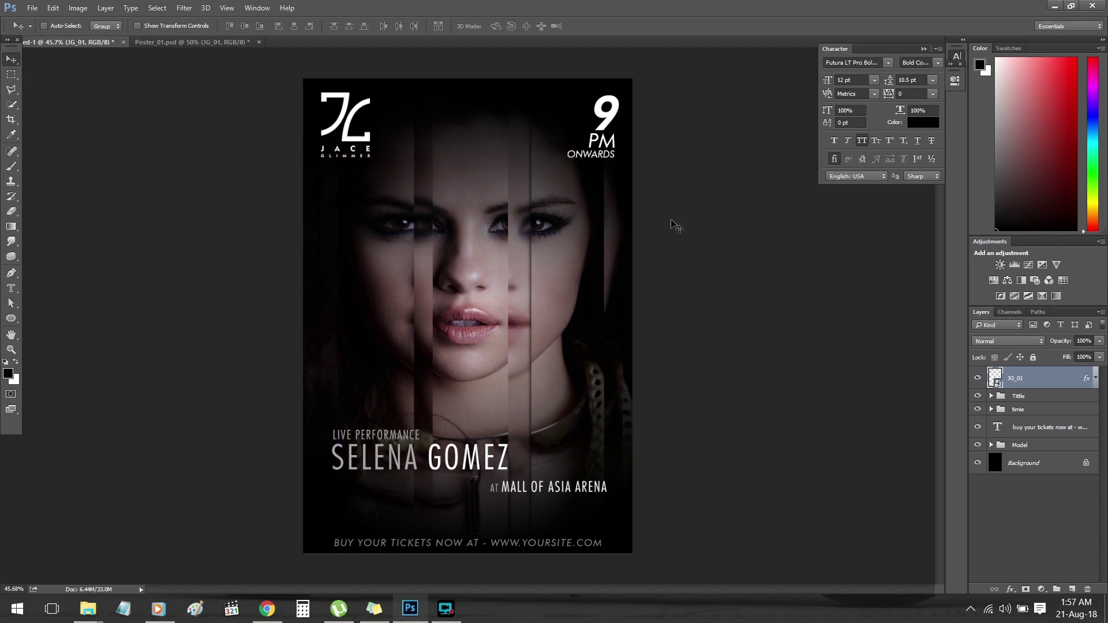
key(Left)
key(Left)
key(Left)
key(Left)
key(Left)
key(Left)
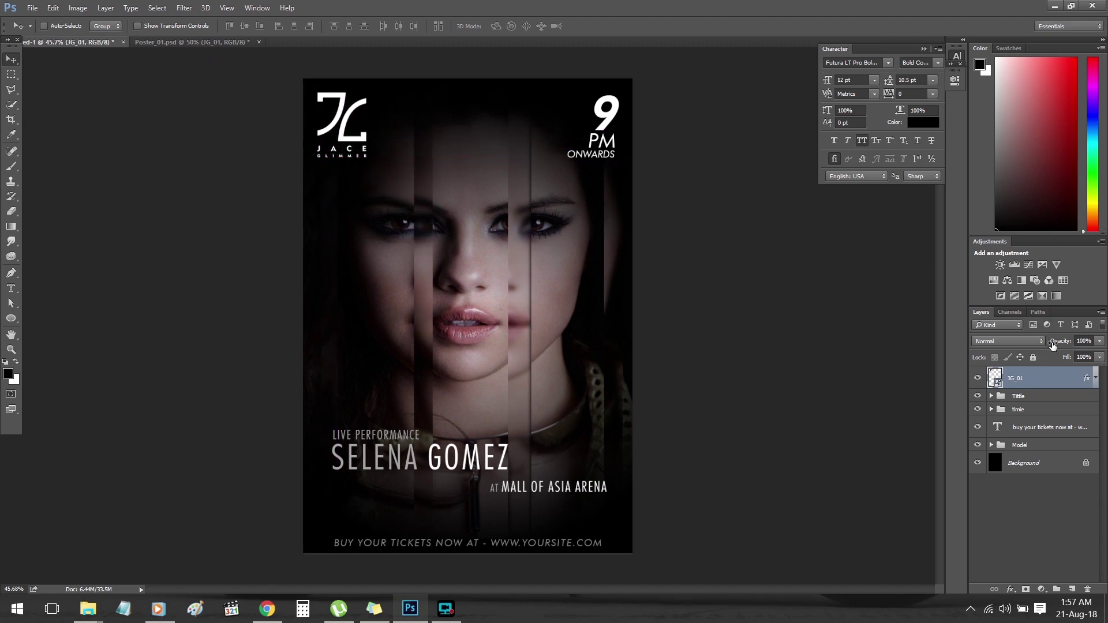
- Set the JG_01 logo and the timie 9 PM group to 50% opacity
text(50)
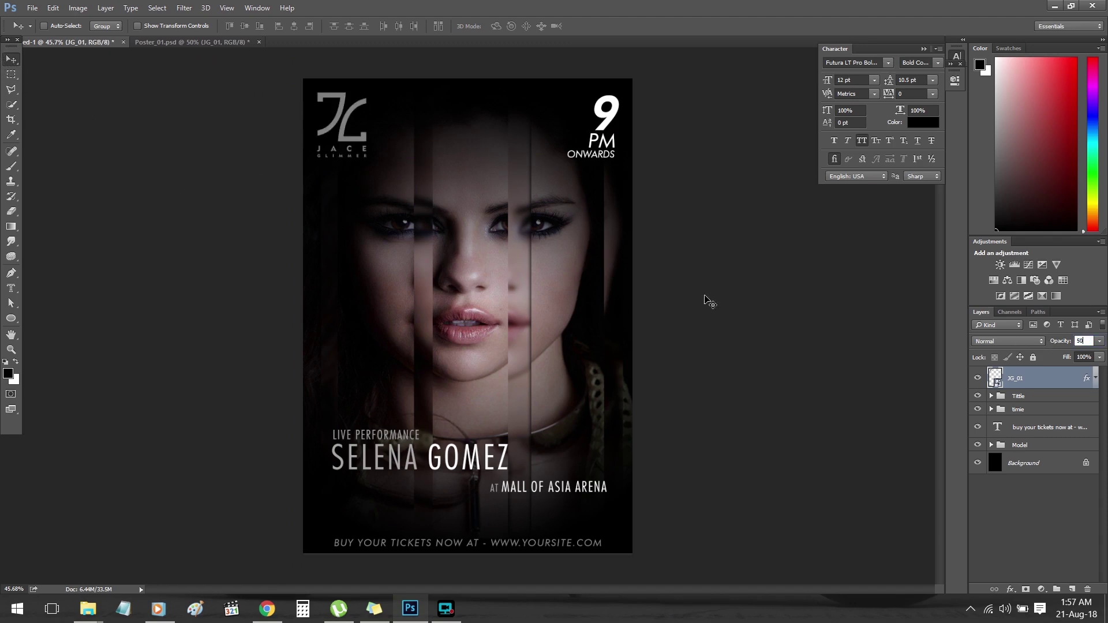
click(1047, 399)
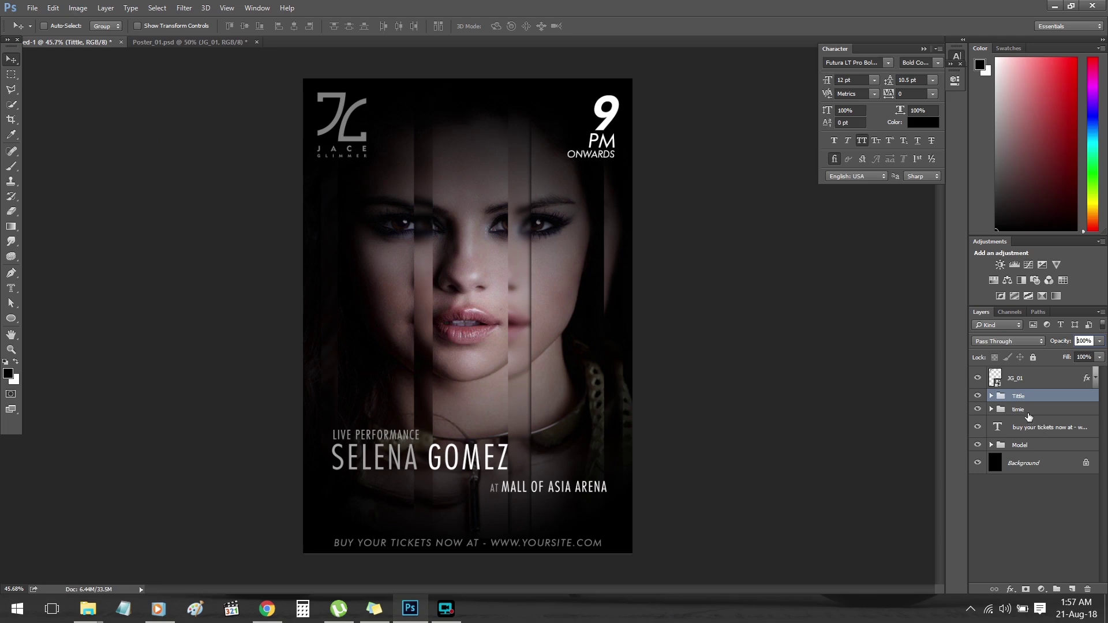
click(1029, 414)
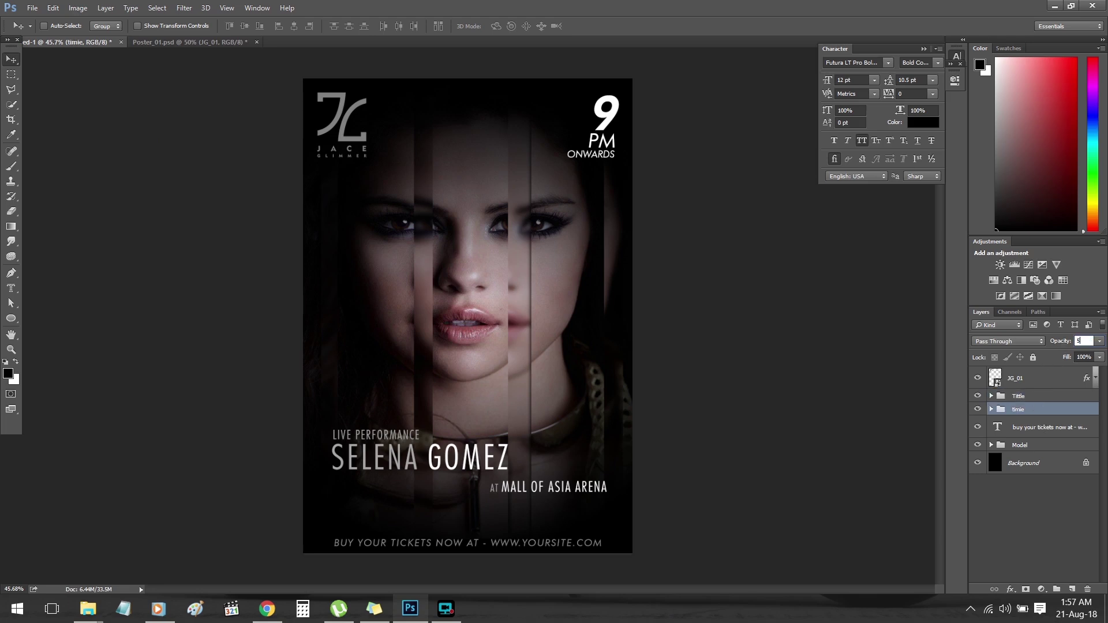
text(0)
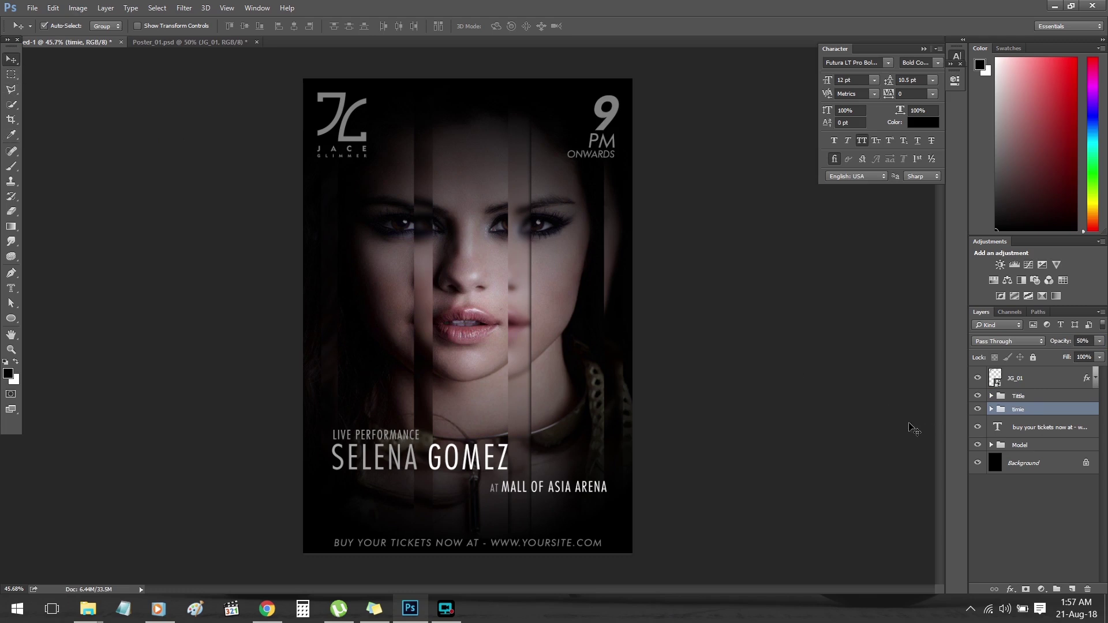
key(ctrl+t)
- Shrink the 9 PM ONWARDS block and nudge it up in the top-right
drag(566, 158, 575, 148)
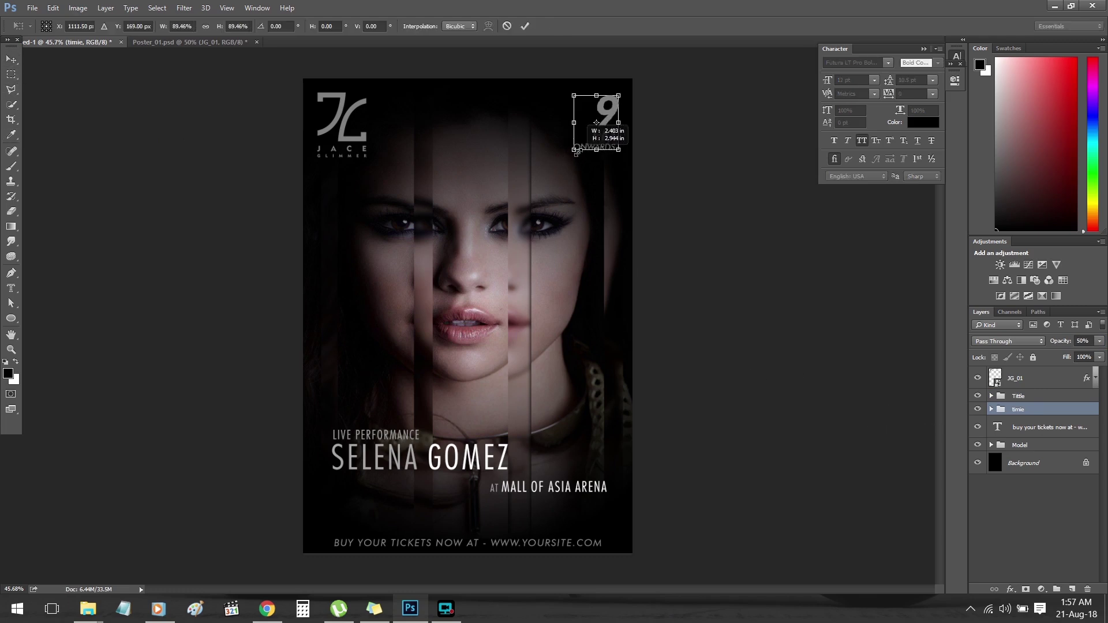
click(526, 26)
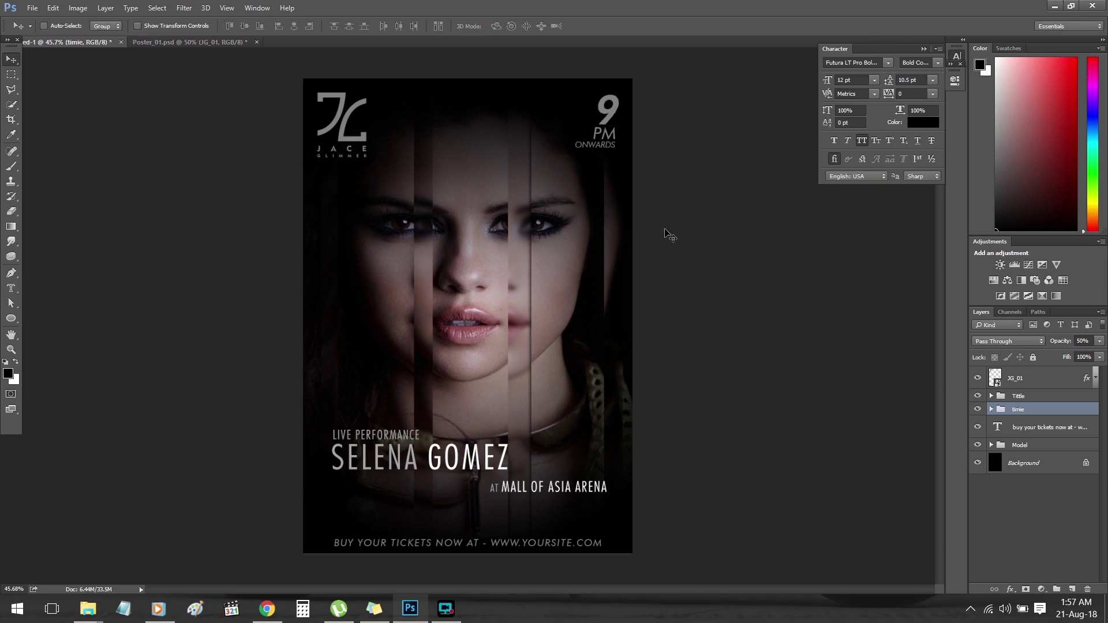
key(Up)
key(Up)
key(Up)
key(Up)
key(Up)
key(Up)
key(Up)
key(Up)
key(Up)
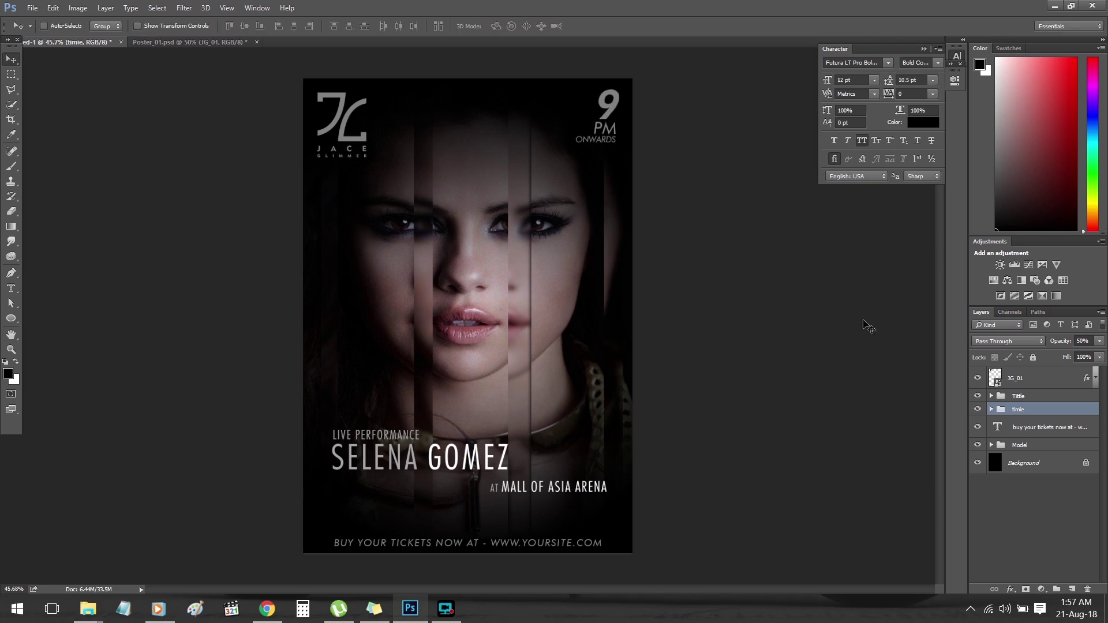
- Scale the JG logo to about 62% in the top-left corner and stack timie above Tittle
click(1019, 379)
key(ctrl+t)
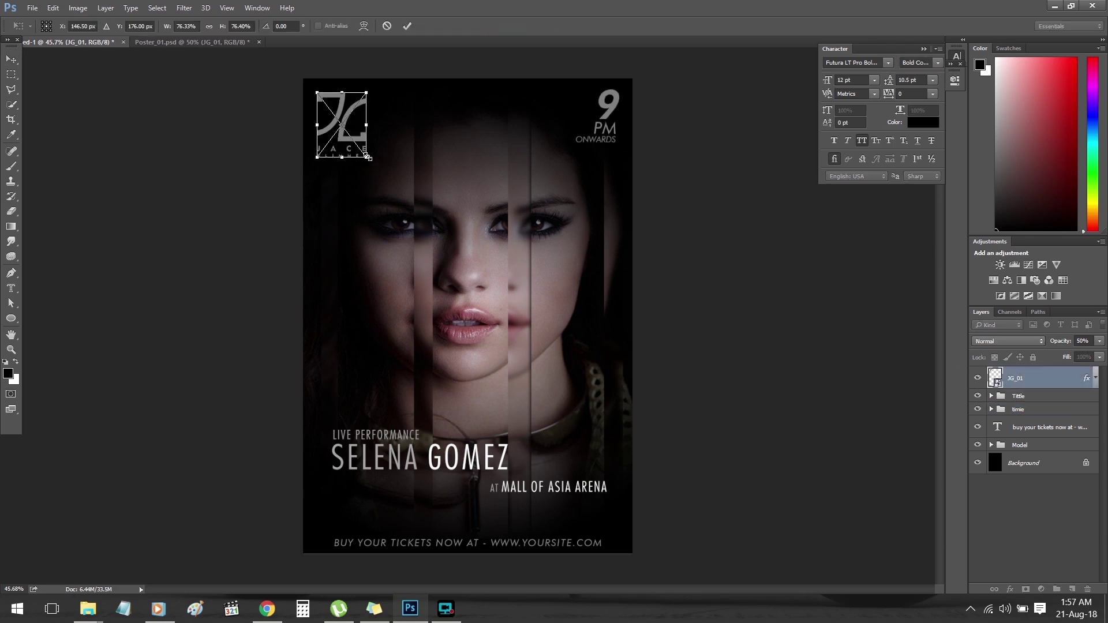
mouse_move(369, 159)
mouse_down()
mouse_move(352, 140)
mouse_move(550, 137)
mouse_up()
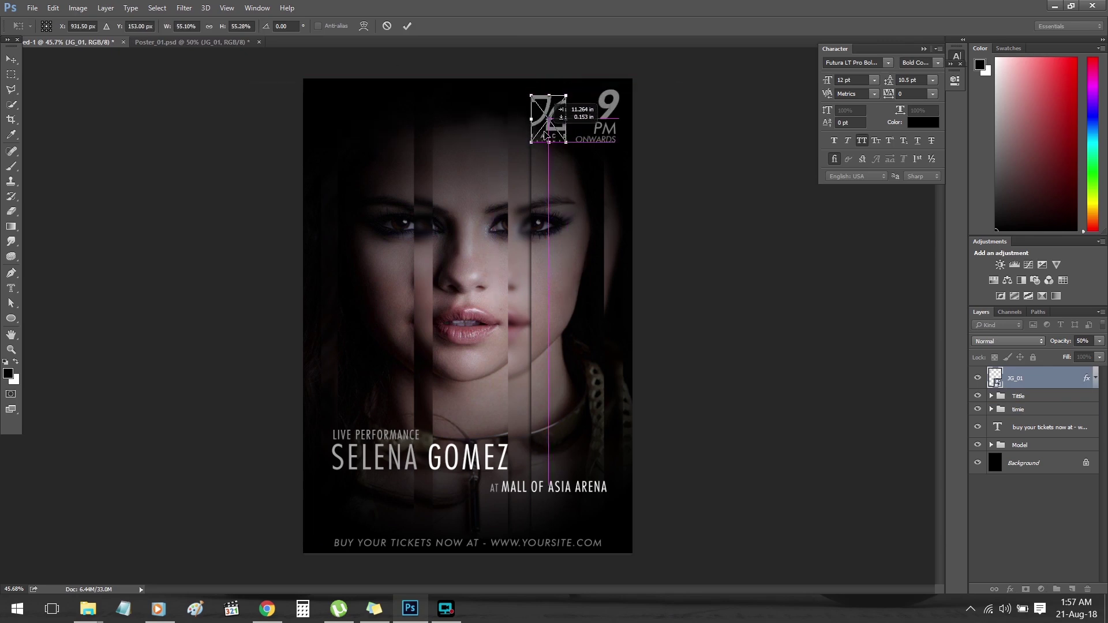
drag(566, 93, 572, 89)
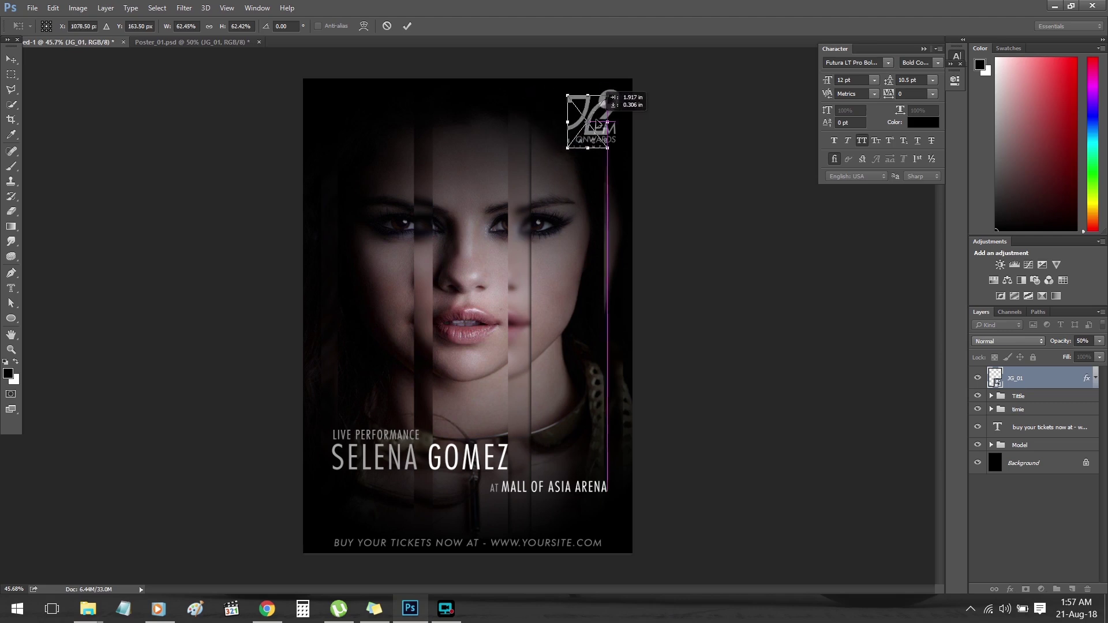
drag(588, 118, 350, 120)
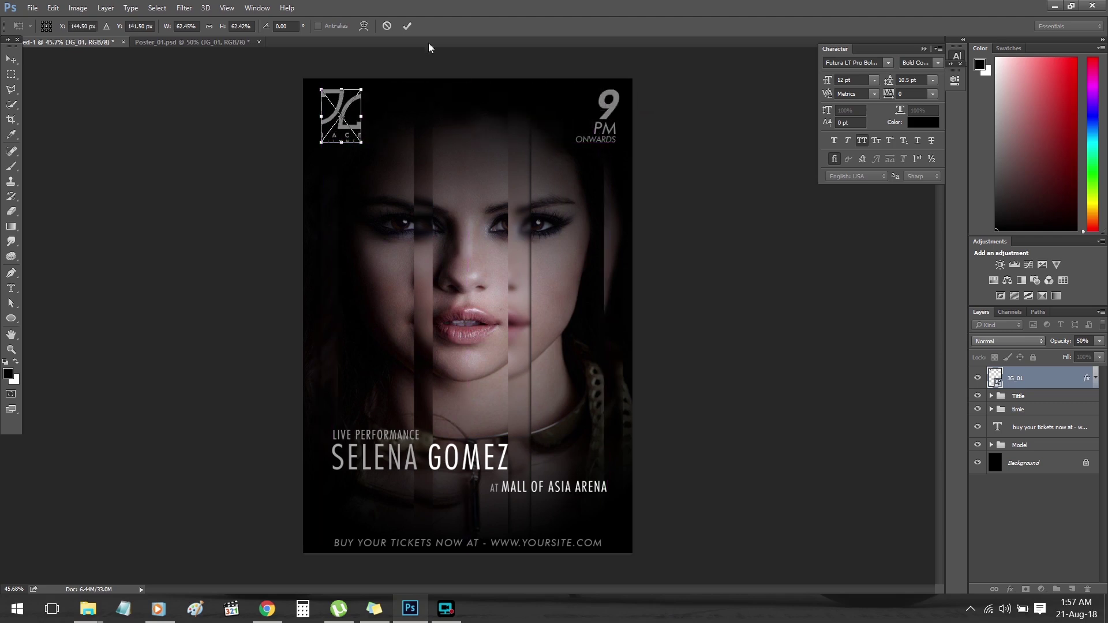
key(Return)
key(Left)
key(Left)
key(Left)
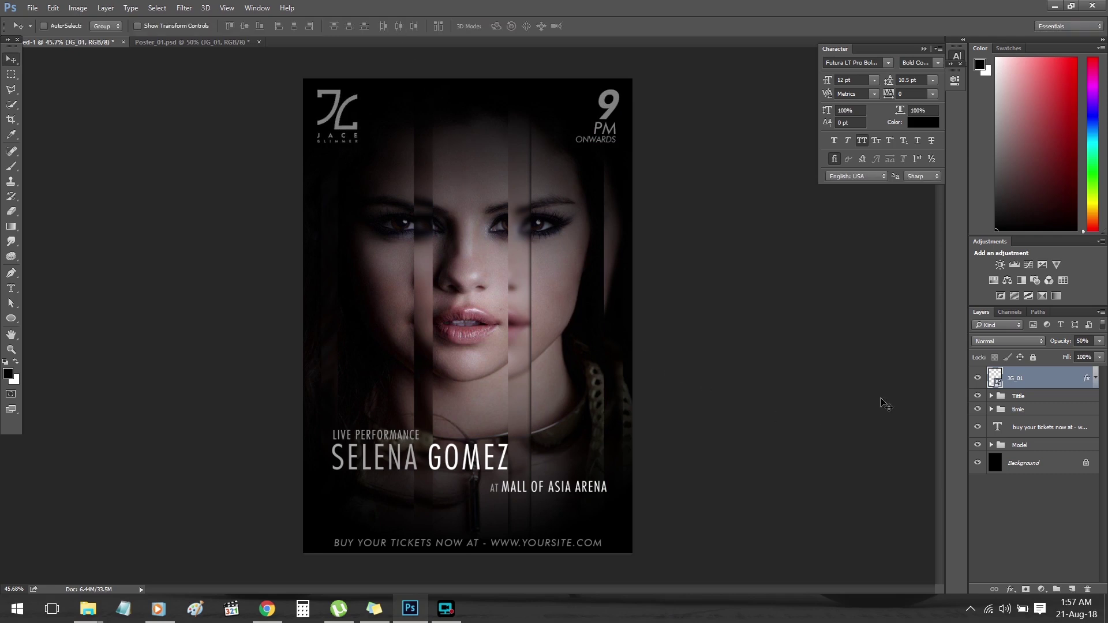
key(Left)
key(Left)
key(Left)
key(Left)
key(Left)
key(Left)
key(Left)
key(Left)
key(Left)
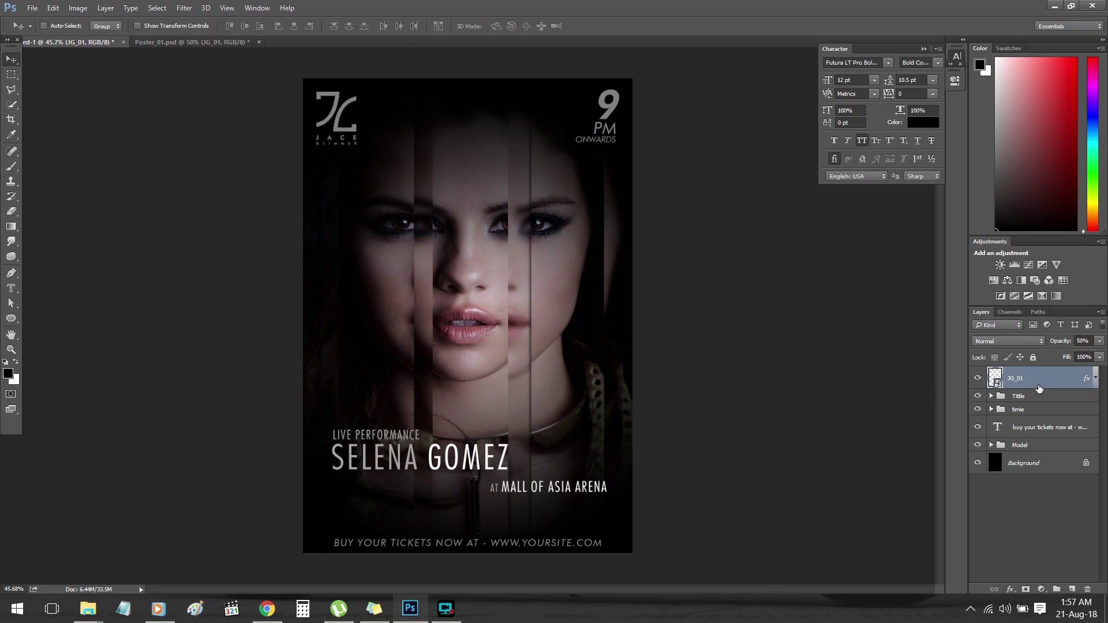
drag(1021, 410, 1026, 393)
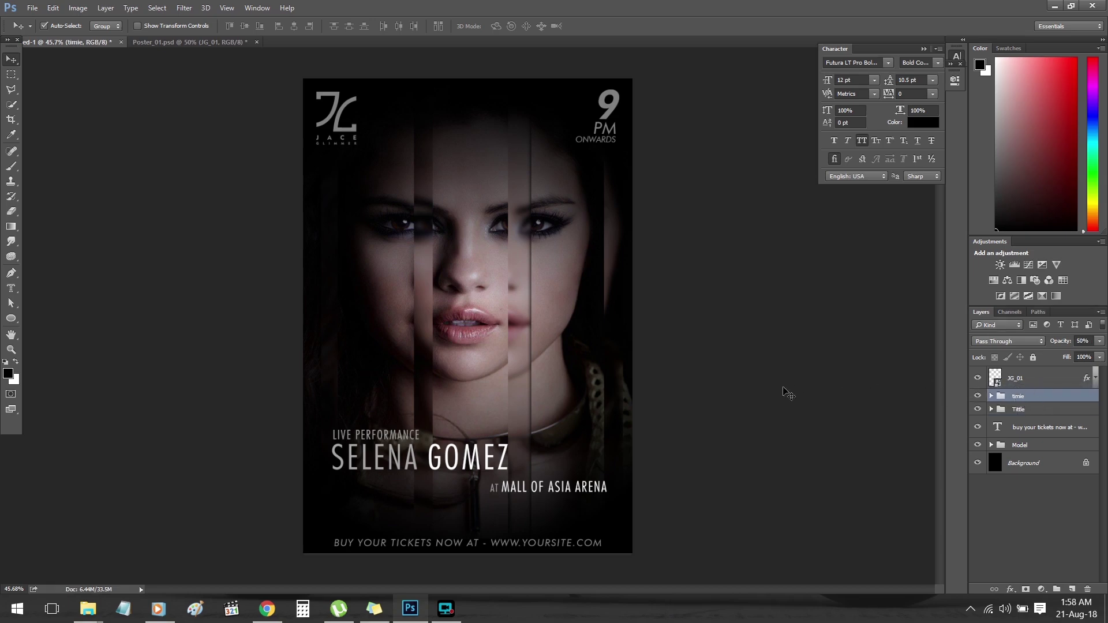
- Save the poster as Poster_04.psd in the Posters folder
key(ctrl+s)
click(234, 132)
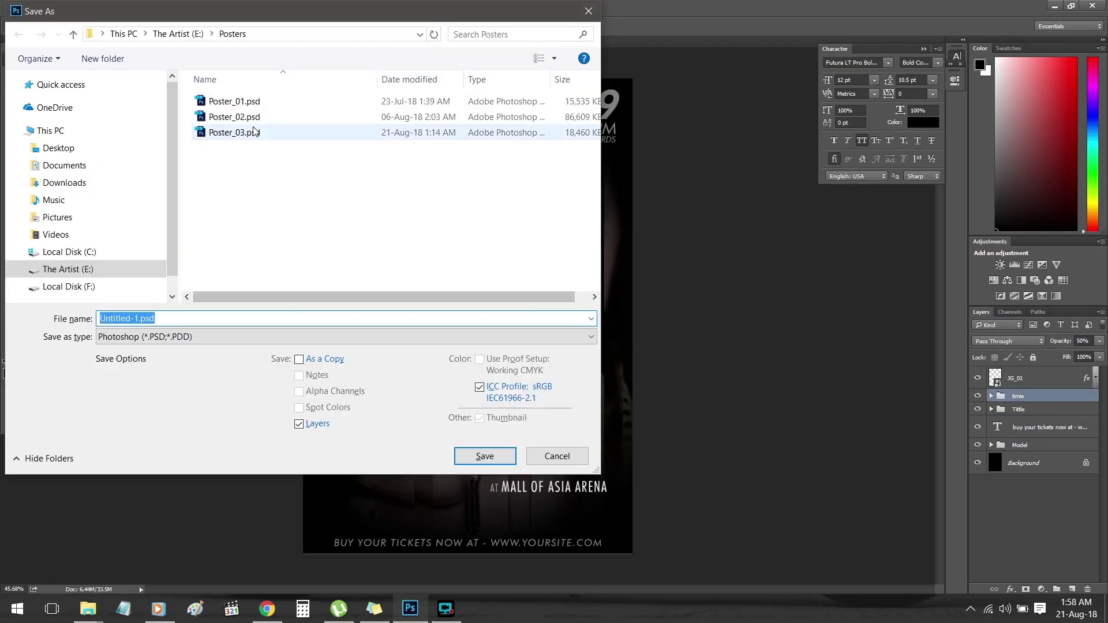
click(137, 318)
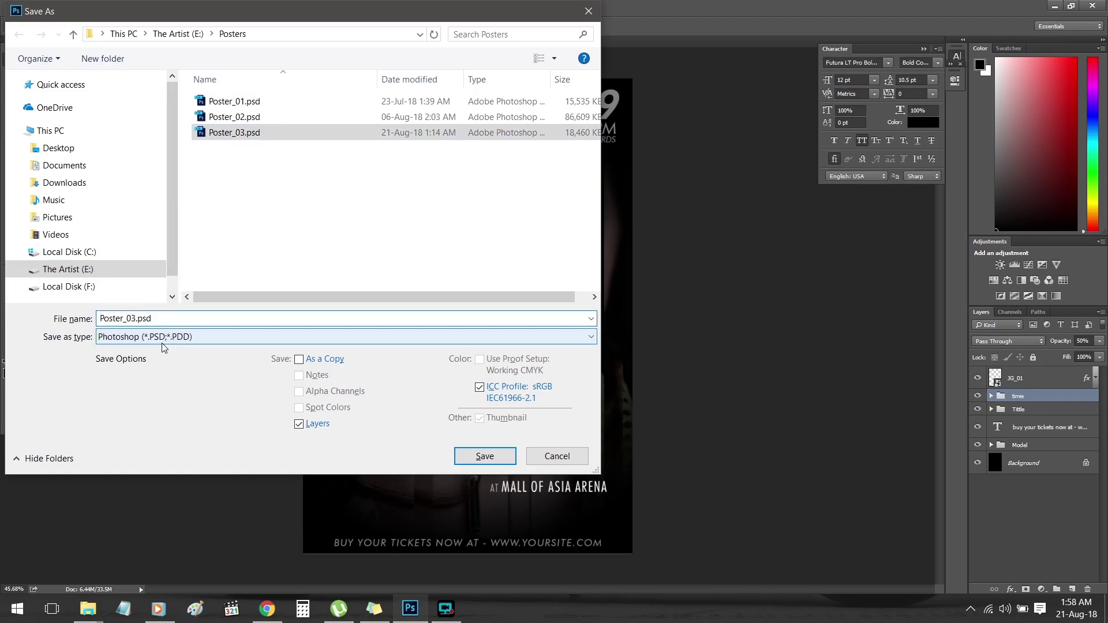
key(BackSpace)
key(Return)
key(Return)
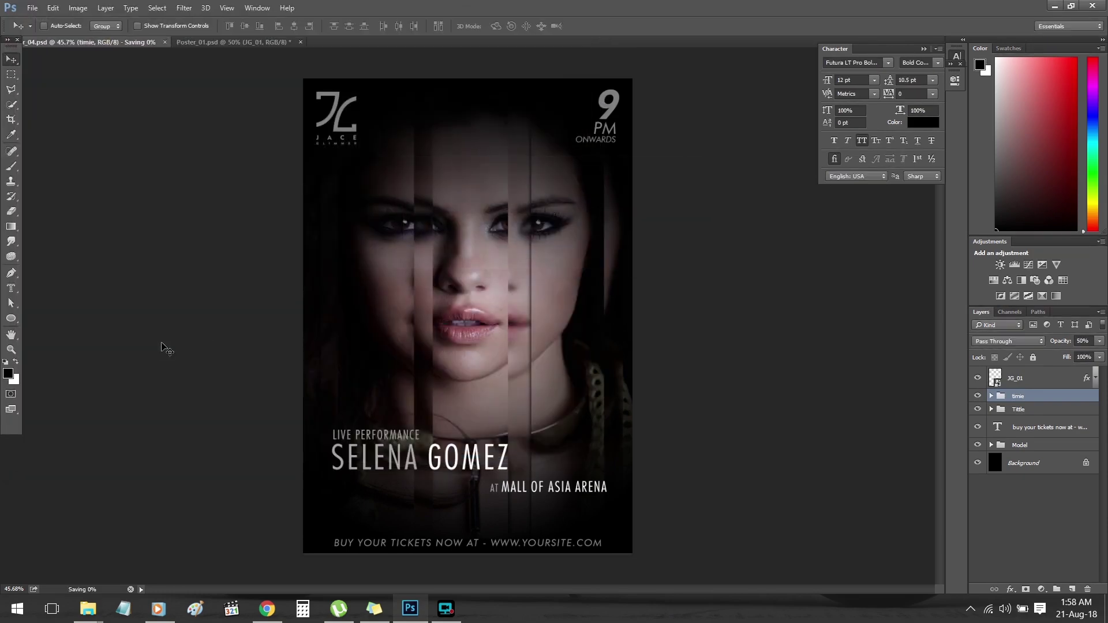
- Save a JPEG copy as Poster_04.jpg, accepting the JPEG quality options
key(ctrl+alt+shift+s)
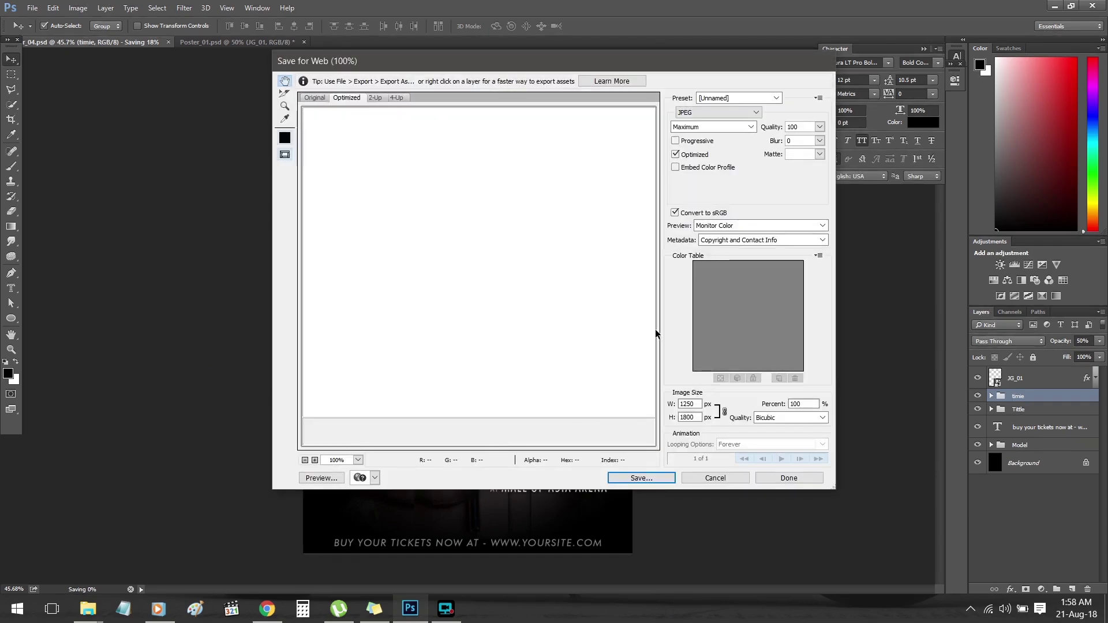
click(711, 479)
key(ctrl+shift+s)
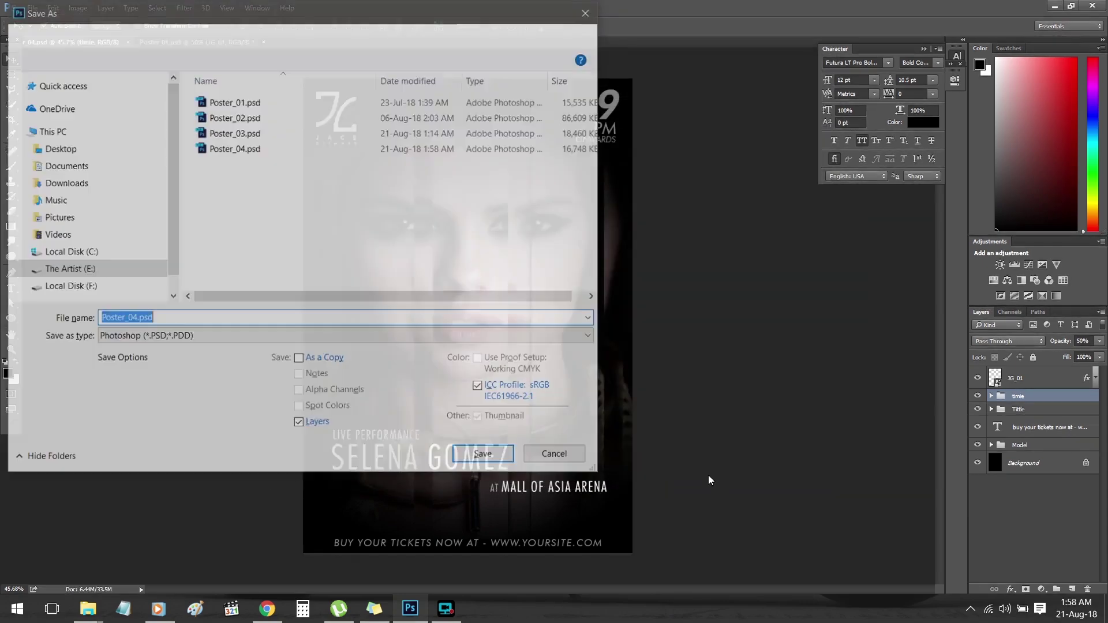
key(j)
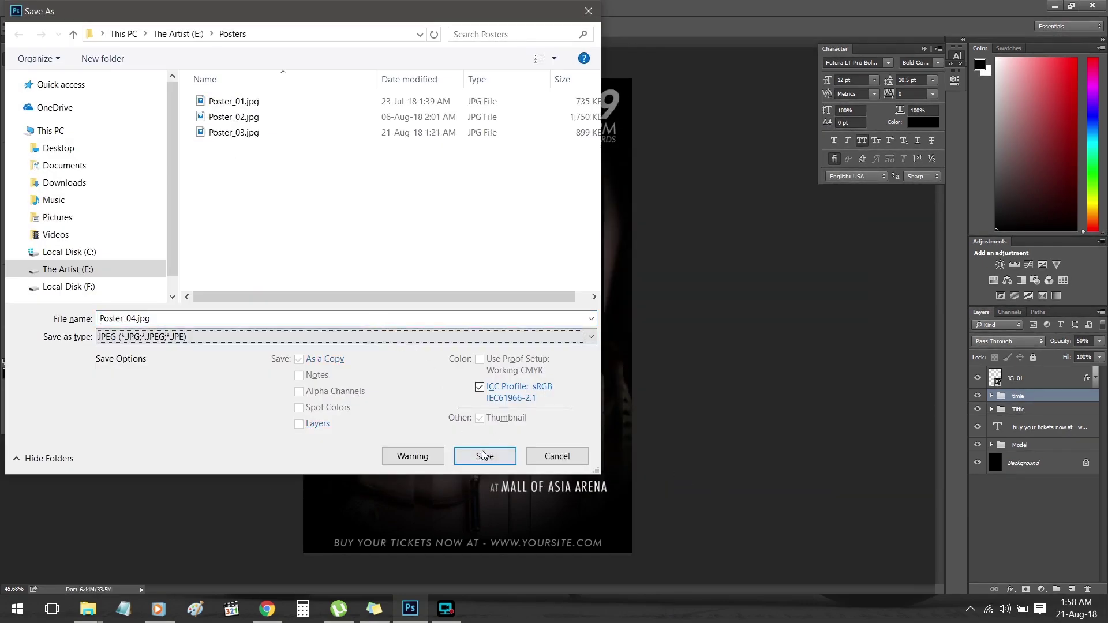
key(Return)
click(604, 168)
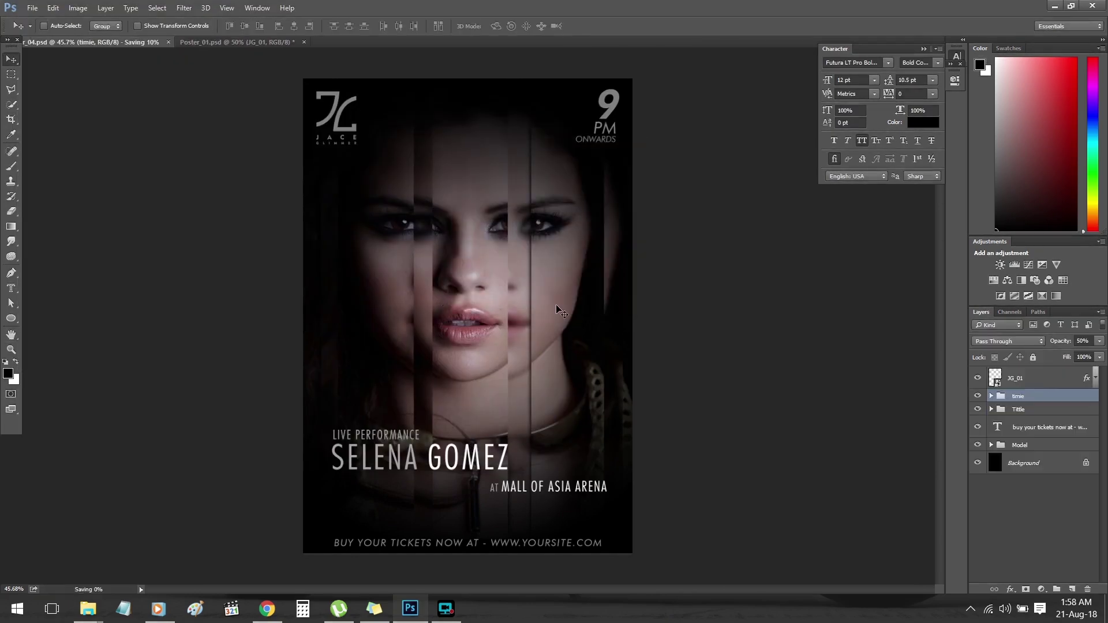